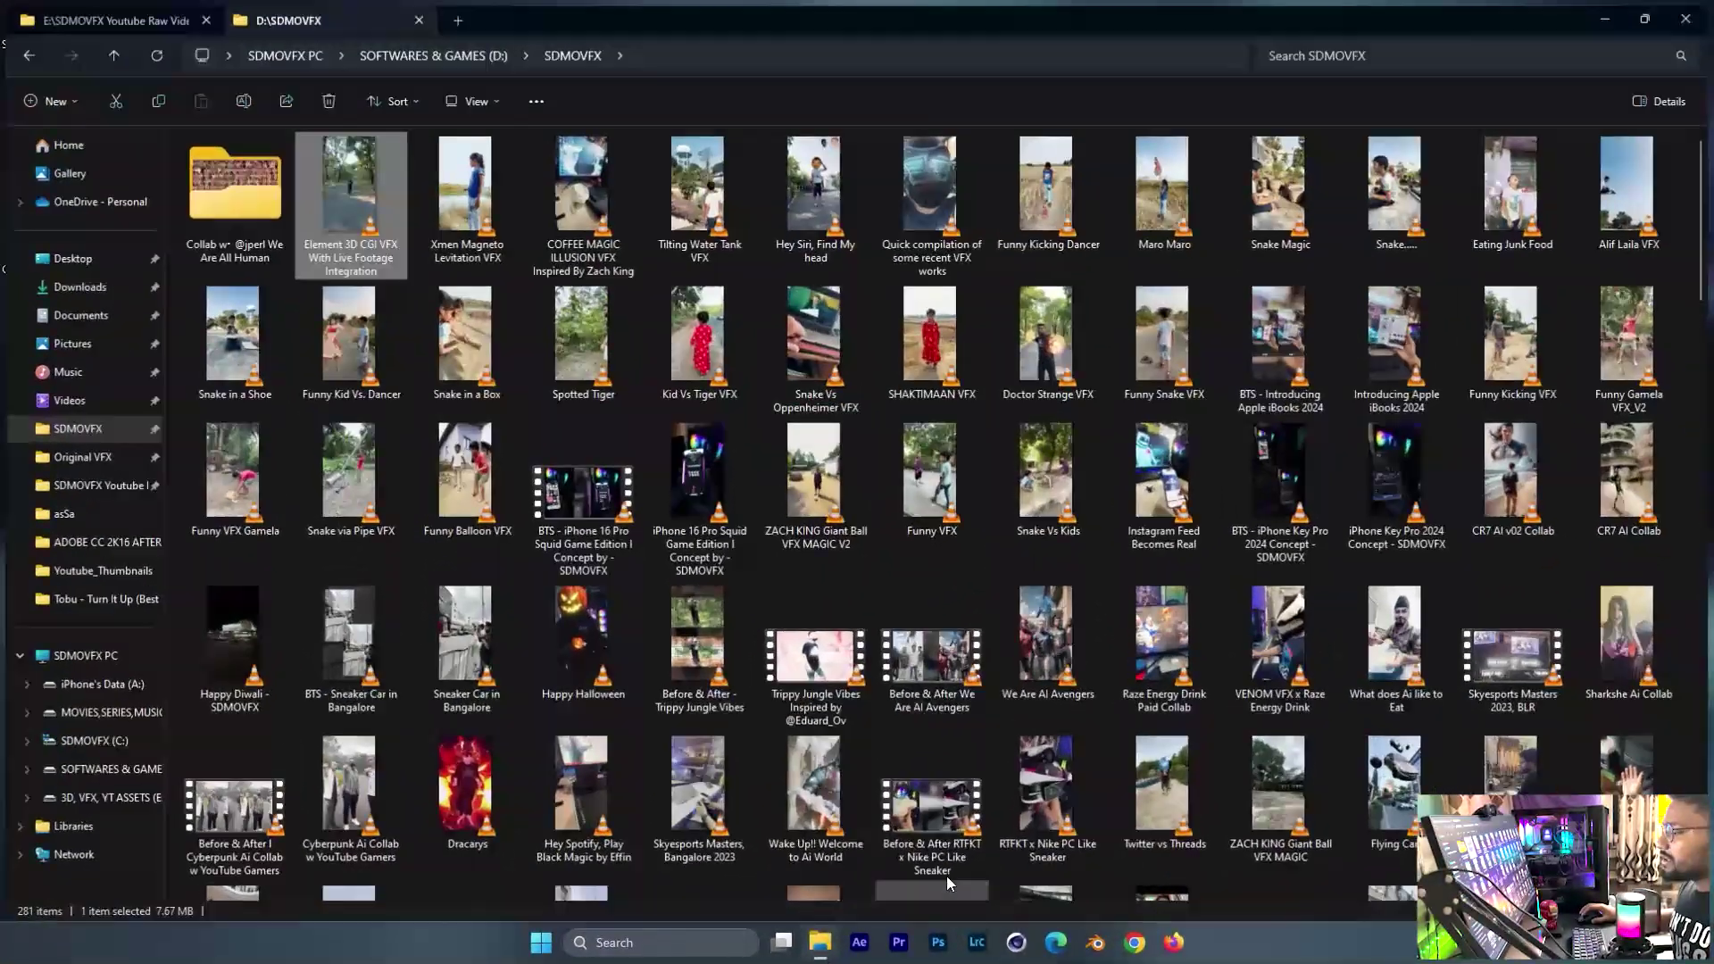
- Play the finished Element 3D rocks render in VLC and raise the volume to 85%
double_click(334, 214)
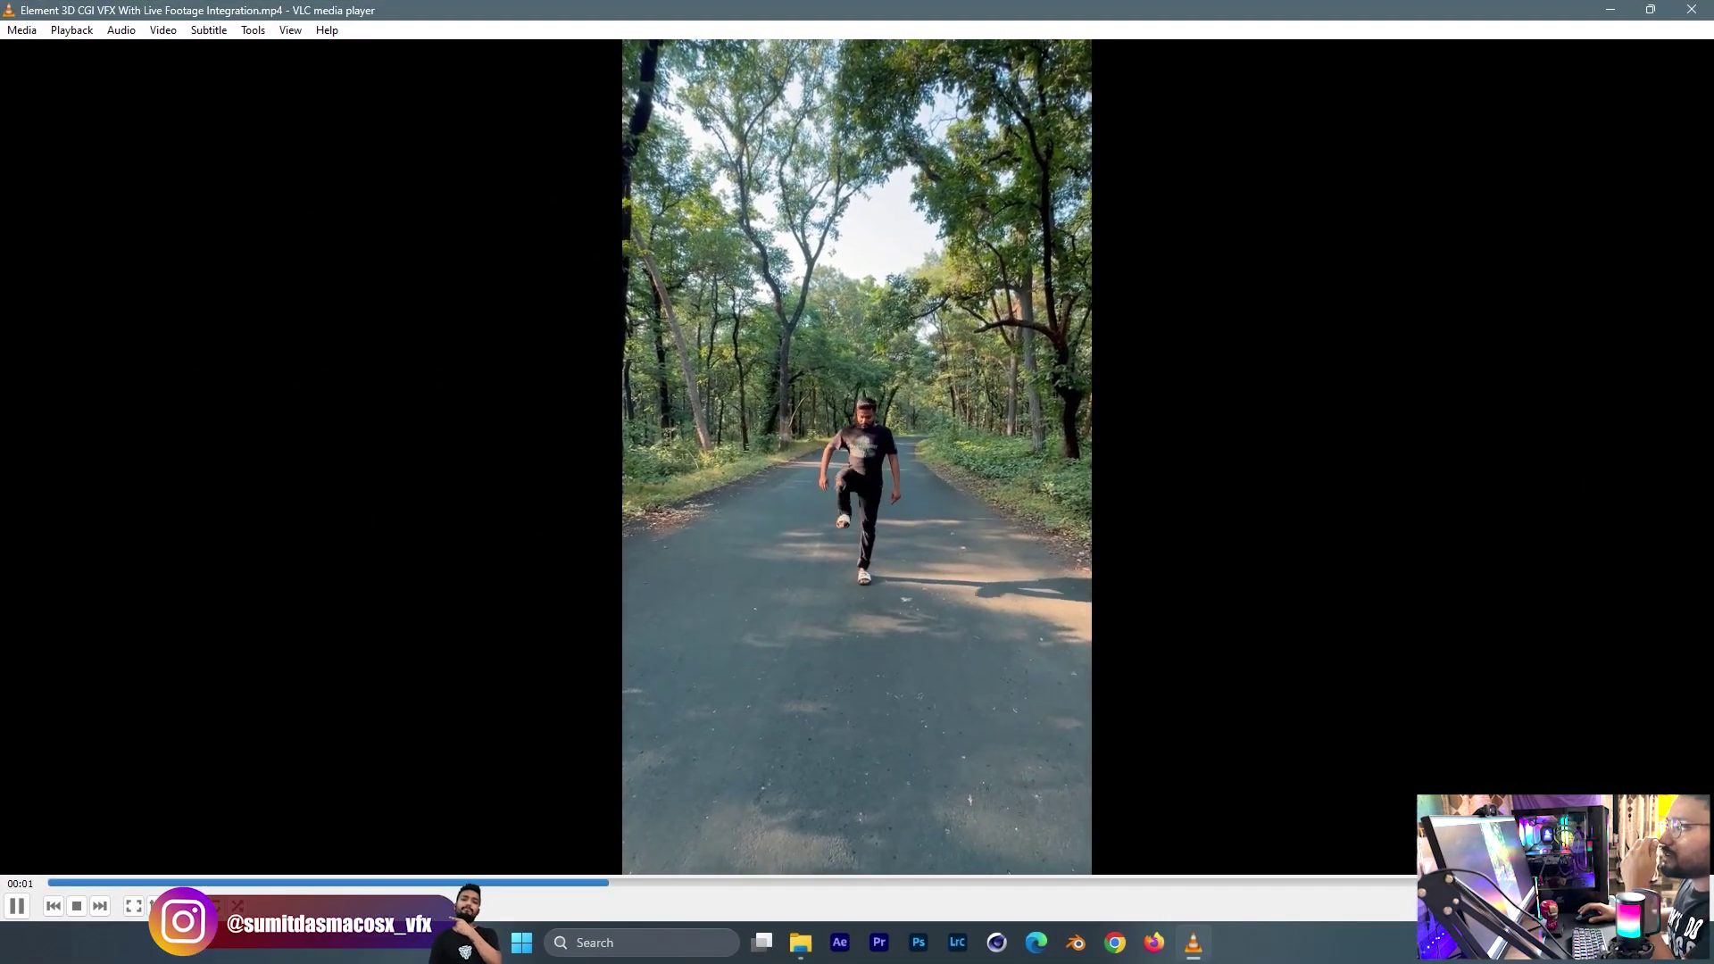
scroll(1607, 486, down, 4)
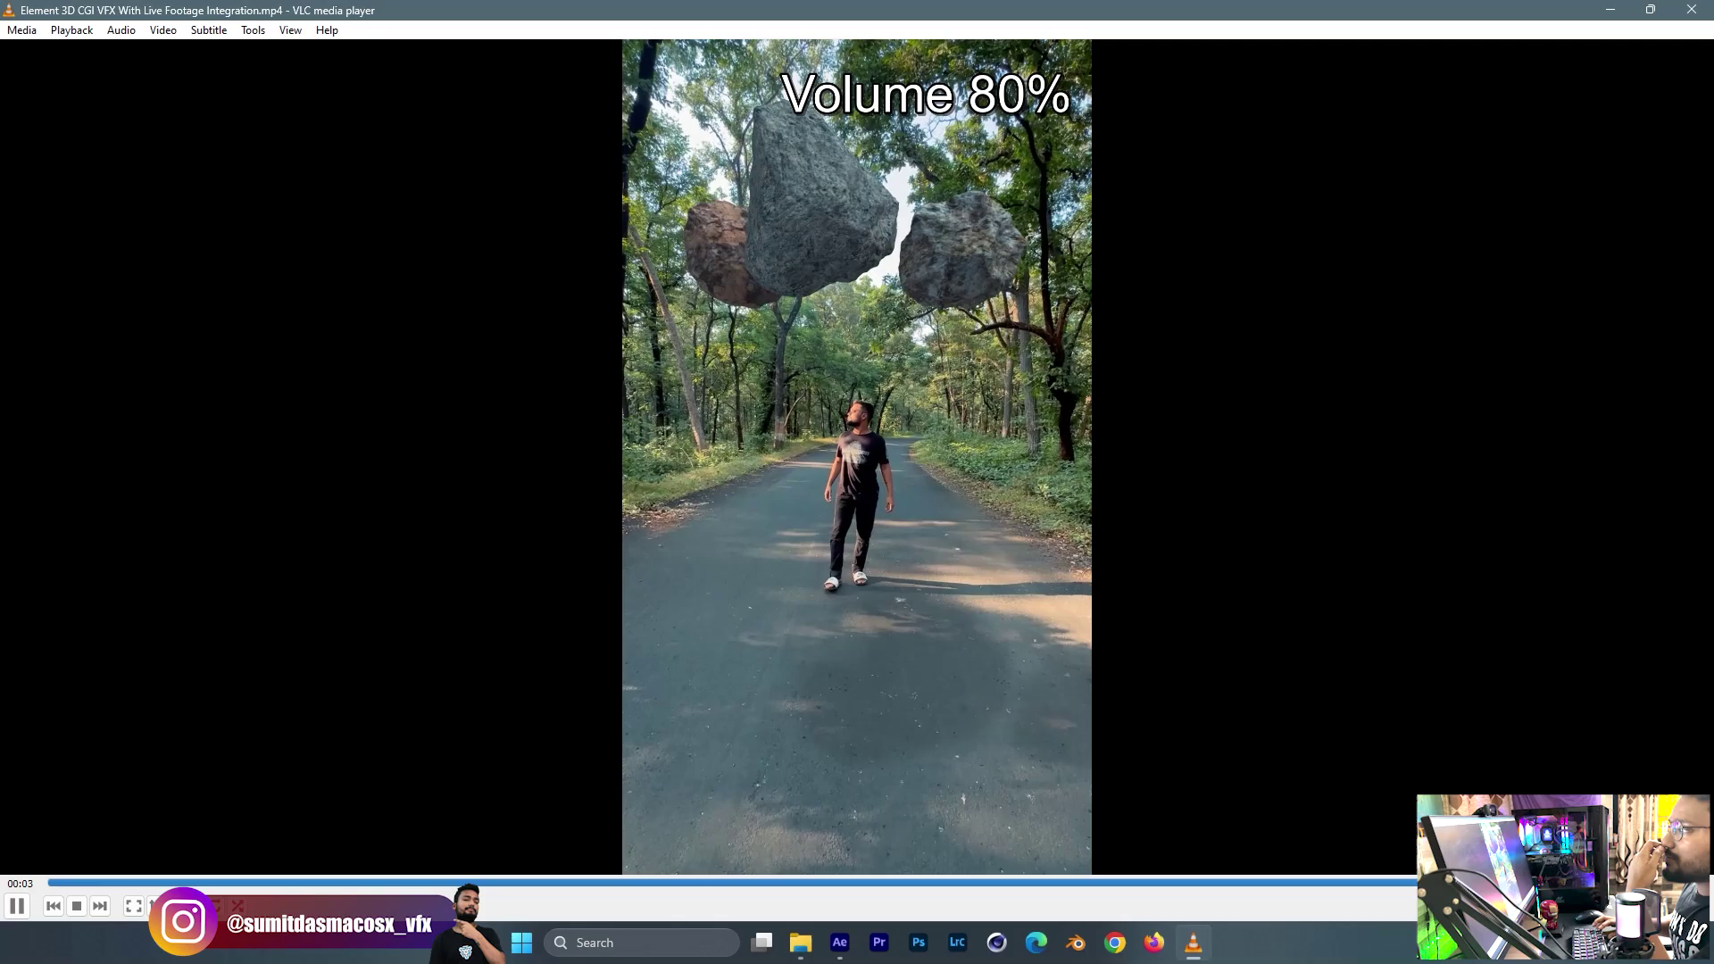
scroll(1608, 486, up, 2)
scroll(1607, 485, down, 1)
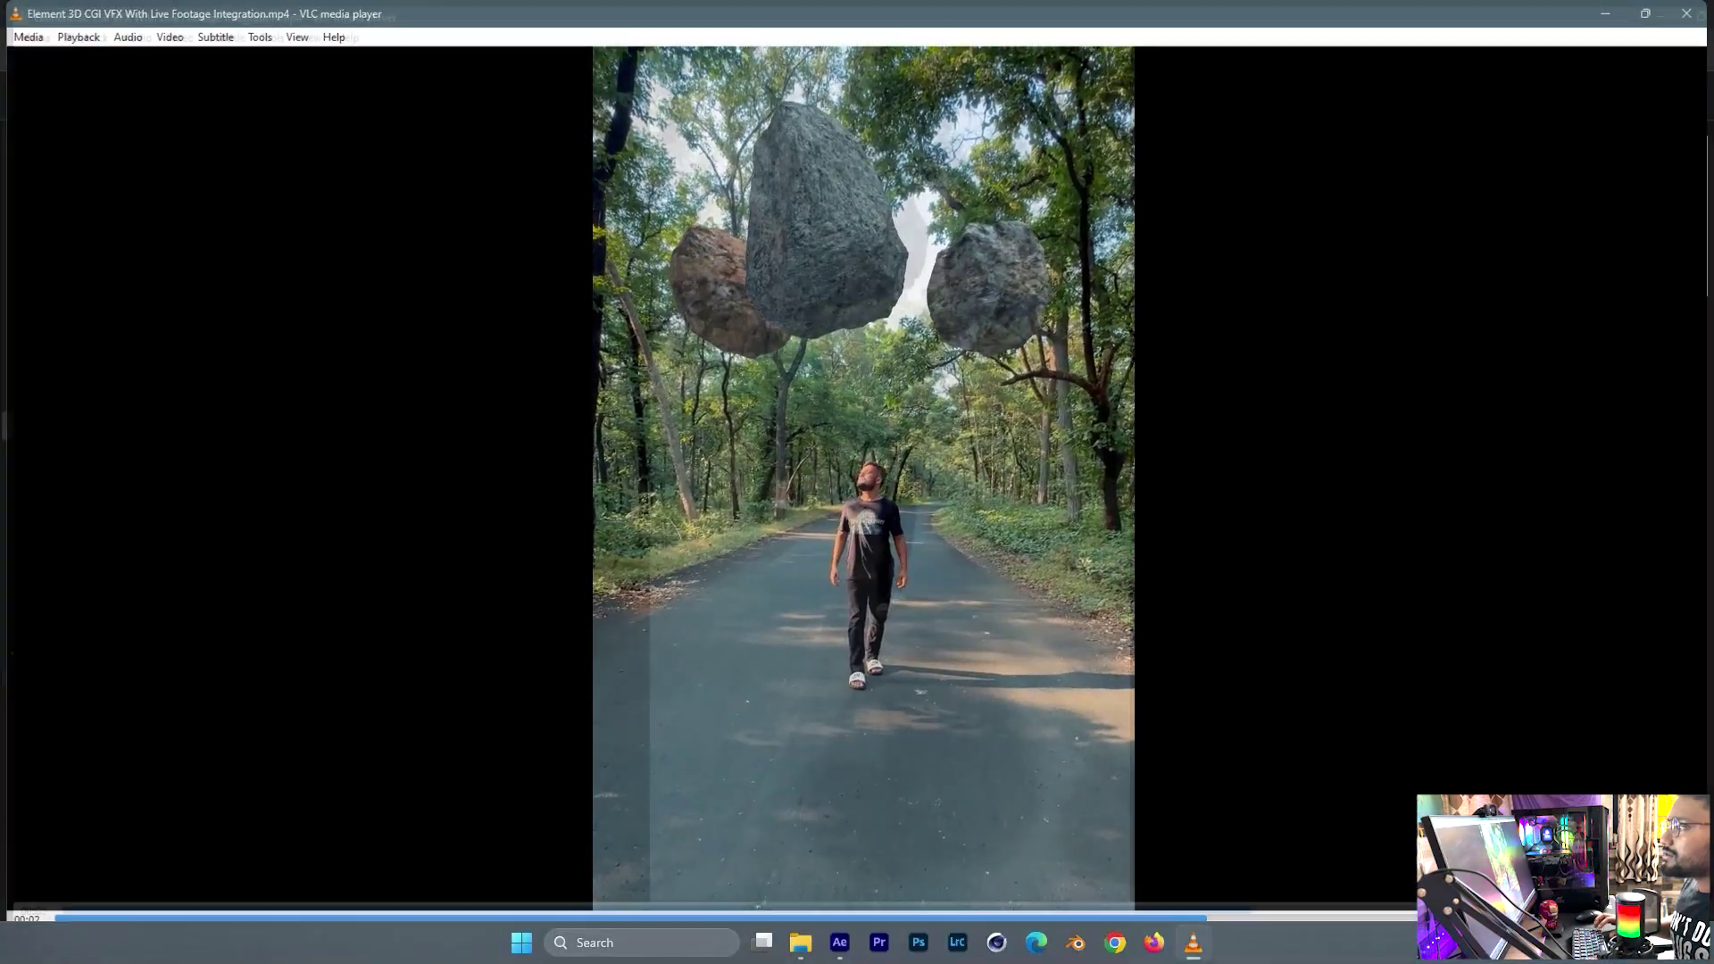
- Close VLC and open the Element 3D CGI VFX With Live Footage Integration_v01 project in After Effects
click(1686, 13)
click(47, 8)
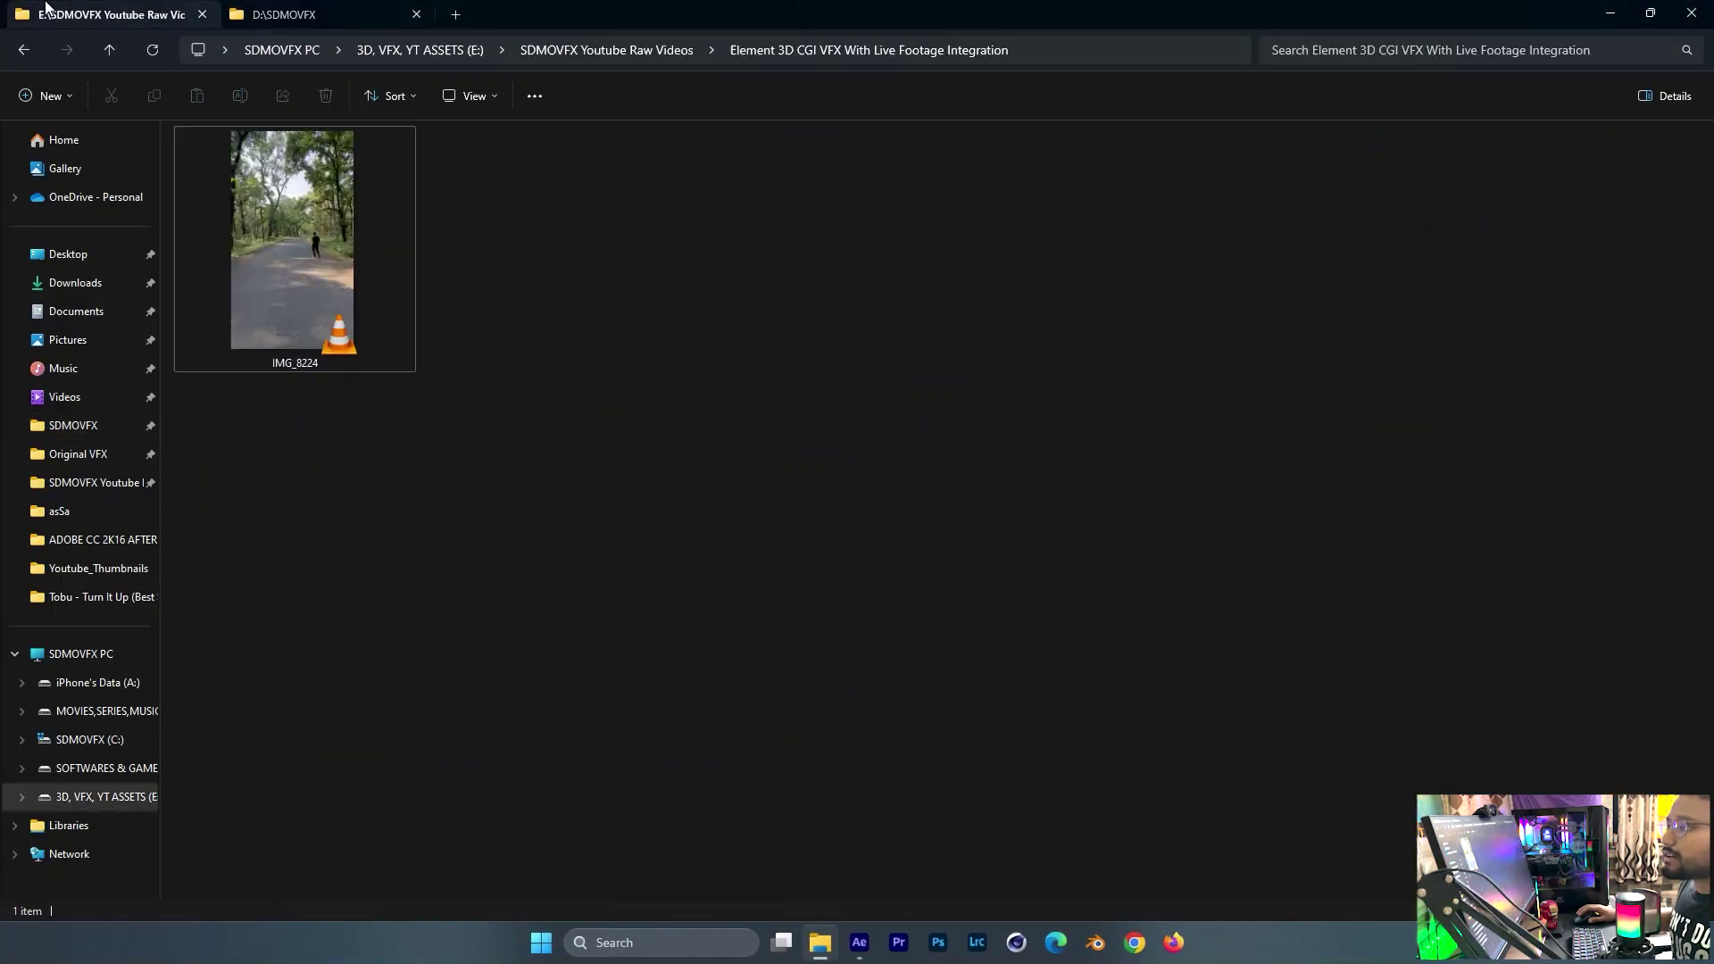
click(870, 946)
click(499, 367)
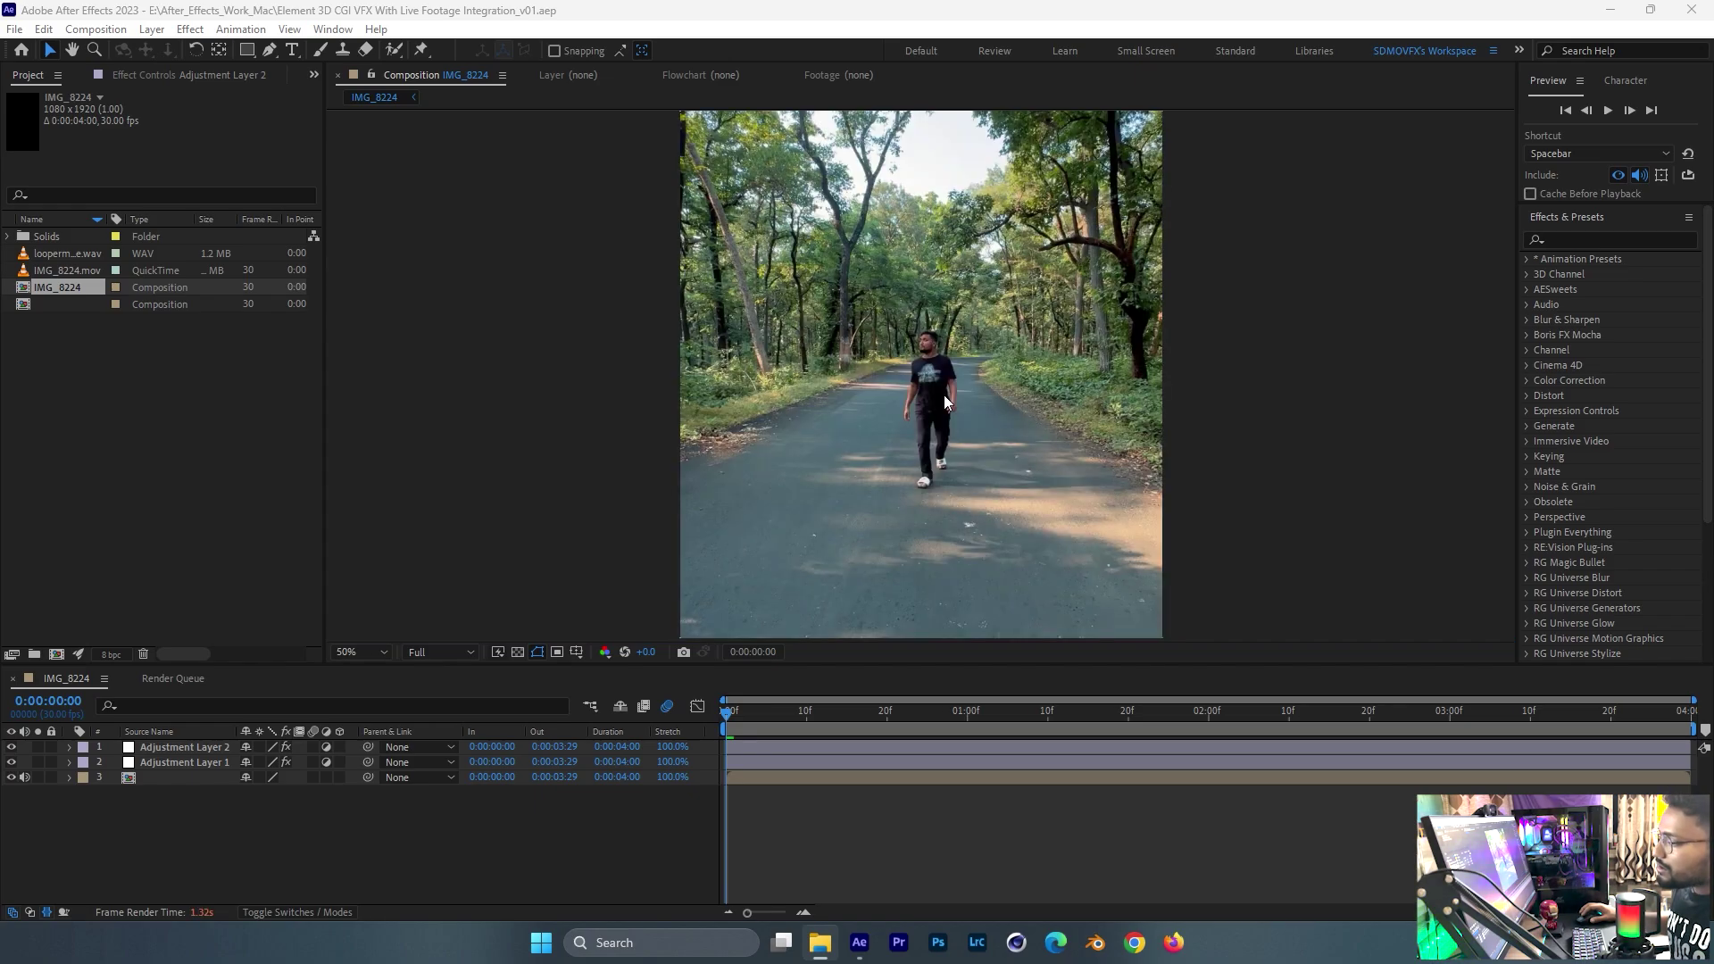
- Scrub through the road footage on the timeline, then return to the IMG_8224 footage folder
drag(742, 705, 1200, 710)
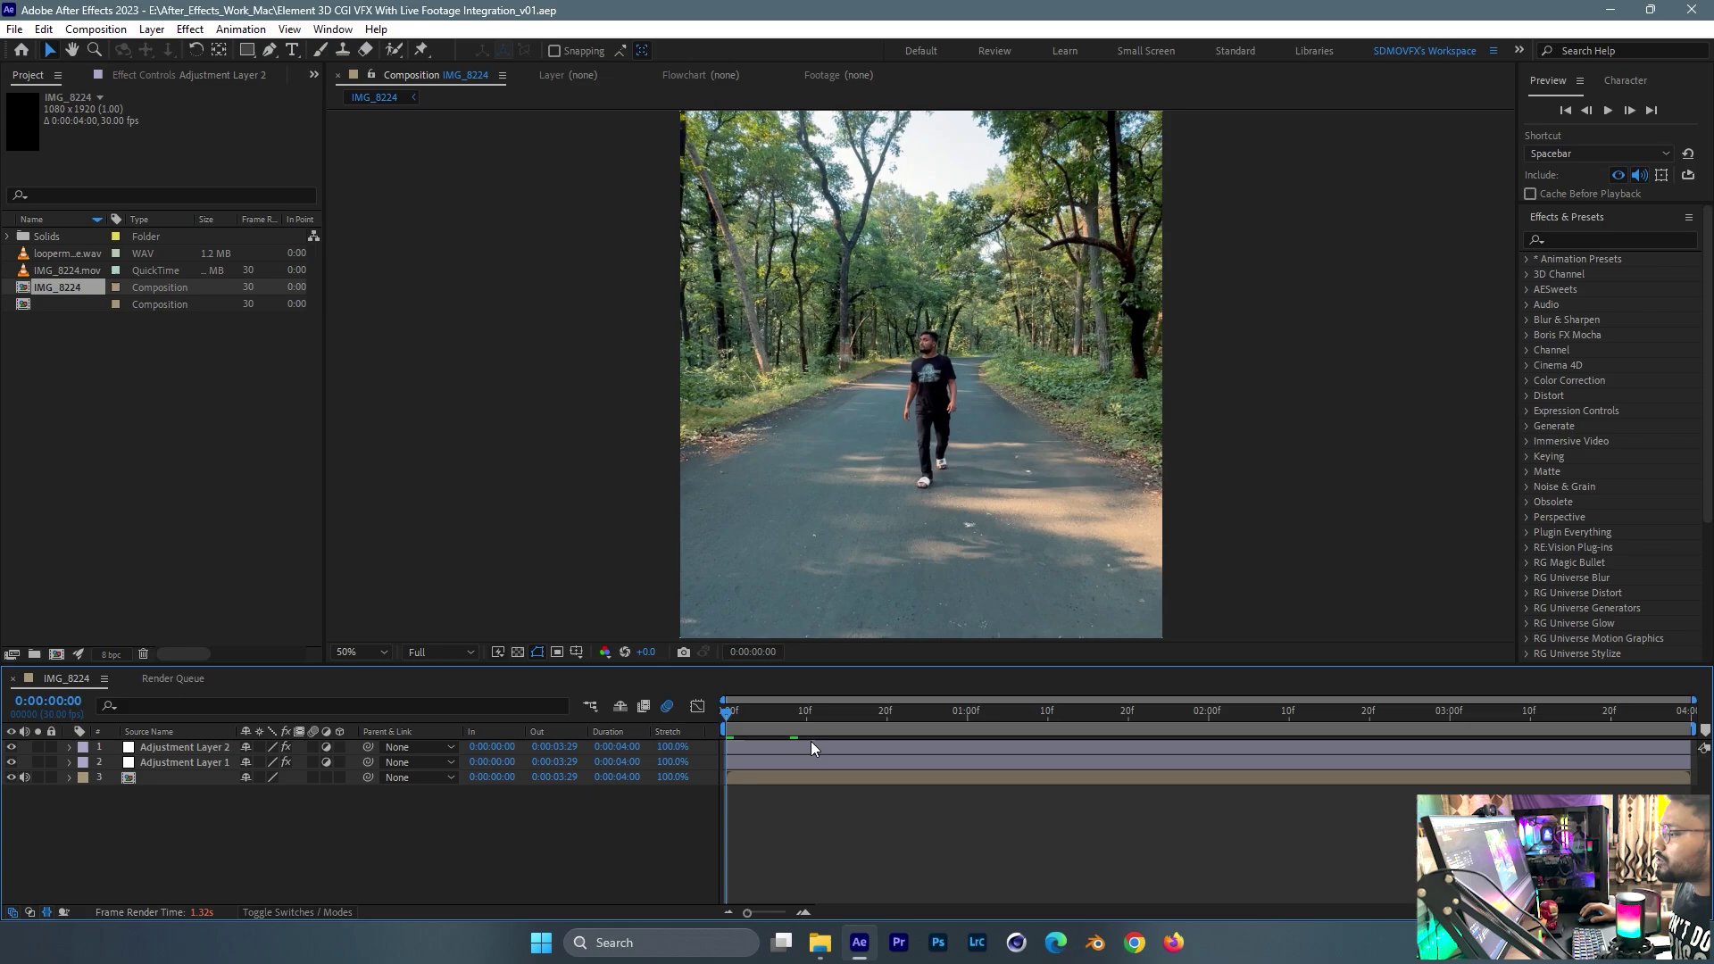
drag(790, 707, 634, 705)
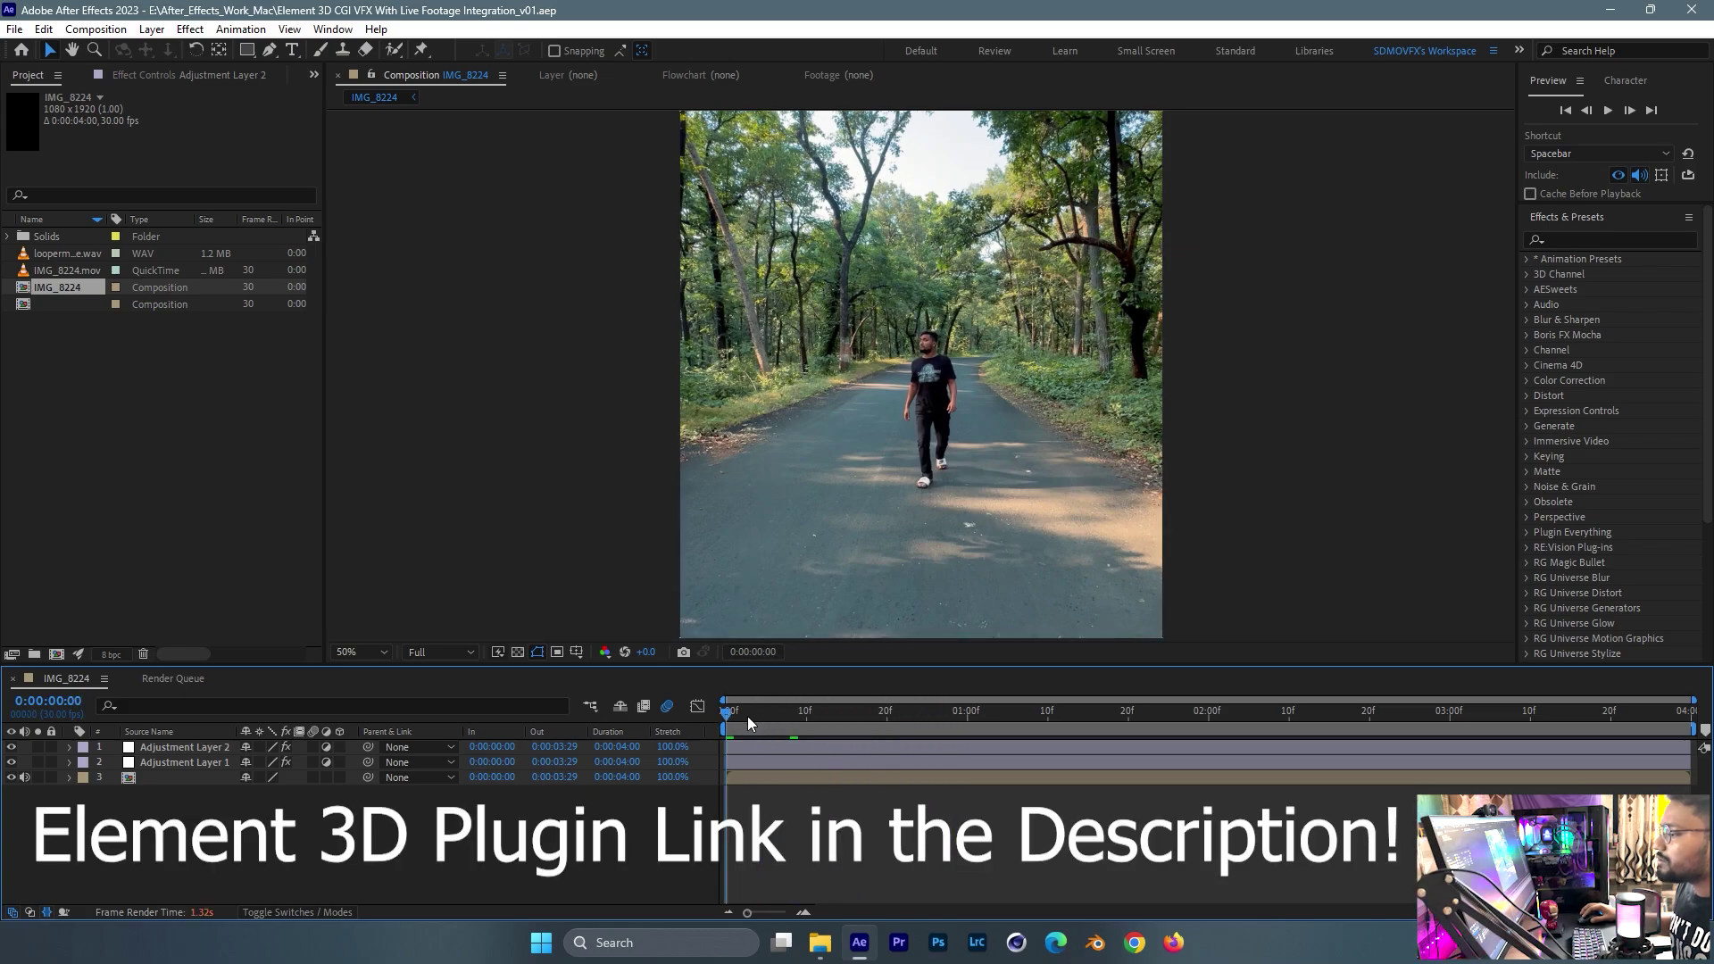
mouse_move(748, 717)
mouse_down()
mouse_move(799, 710)
mouse_move(725, 710)
mouse_up()
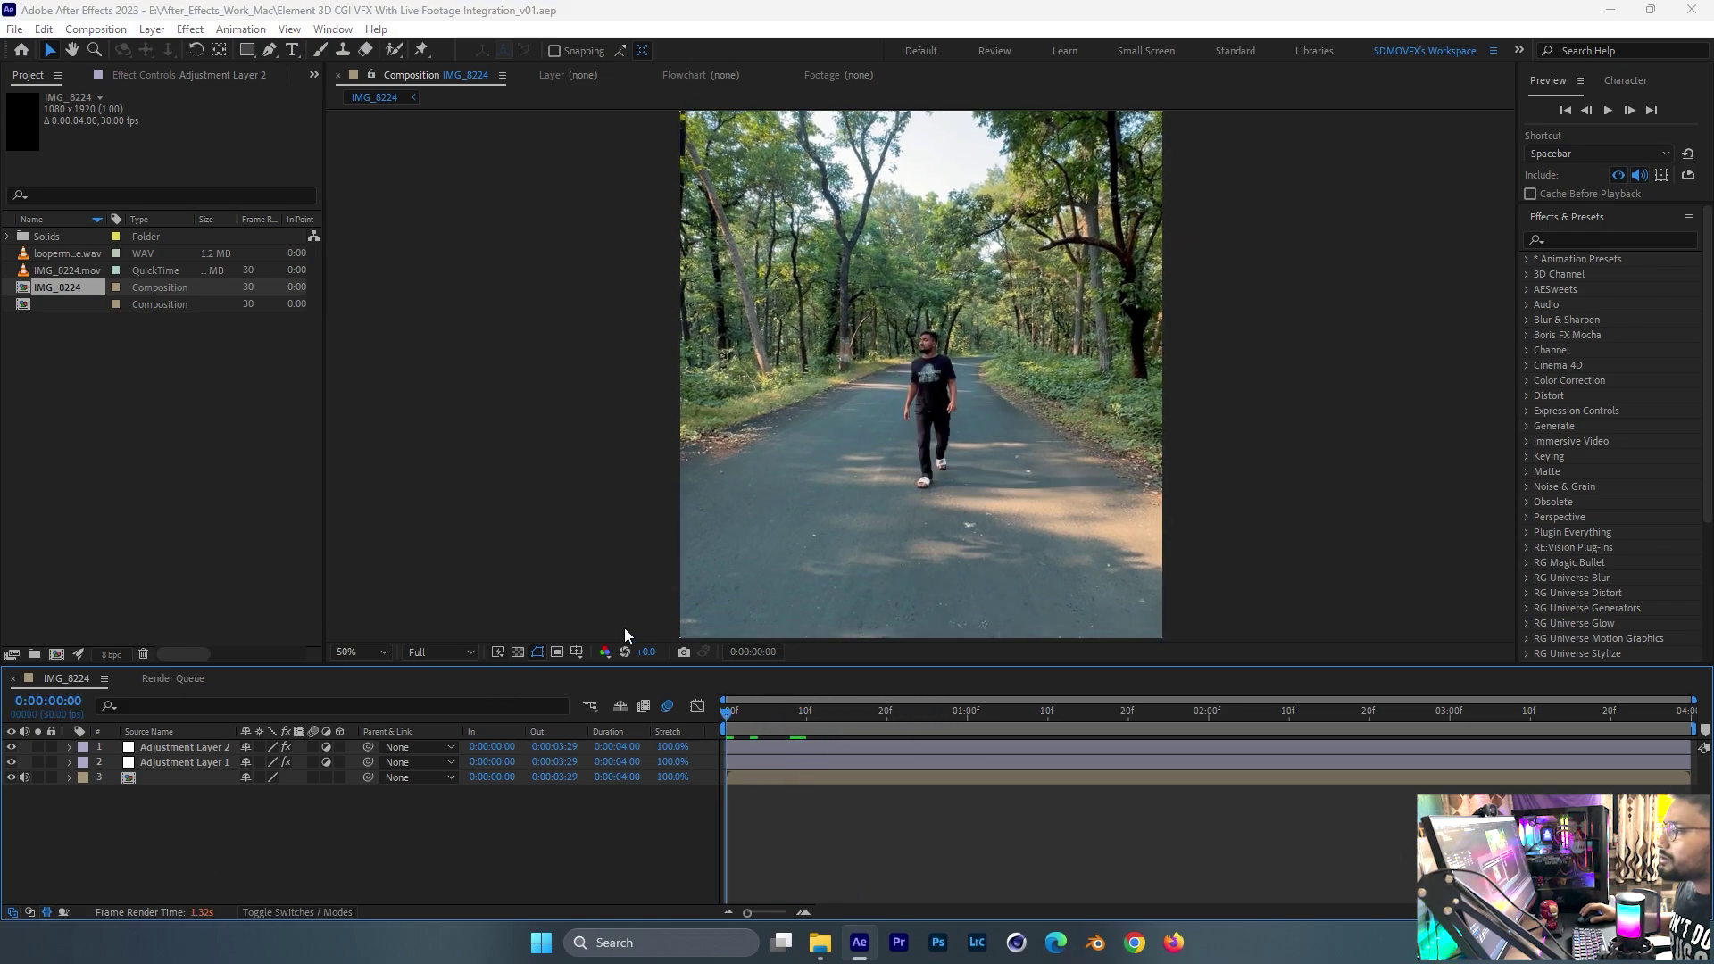
key(alt+Tab)
- Play the raw IMG_8224 clip in VLC, skip ahead twice, then close the player
click(282, 242)
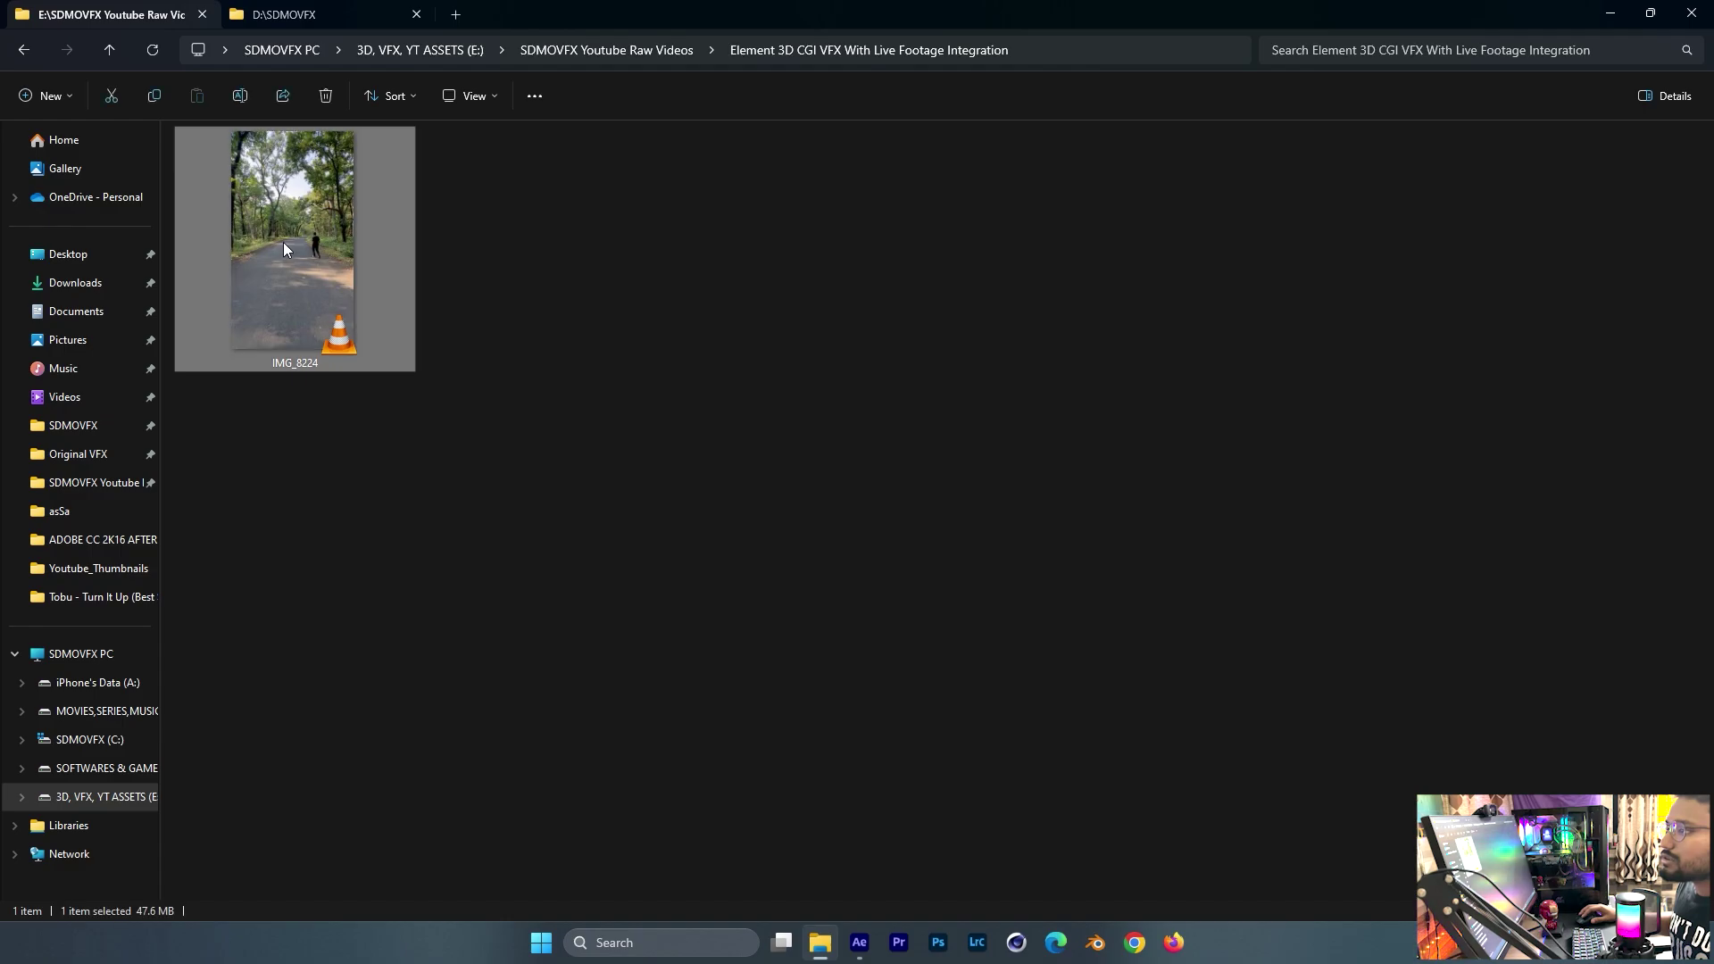
double_click(327, 266)
key(shift+Right)
key(shift+Right)
key(shift+Right)
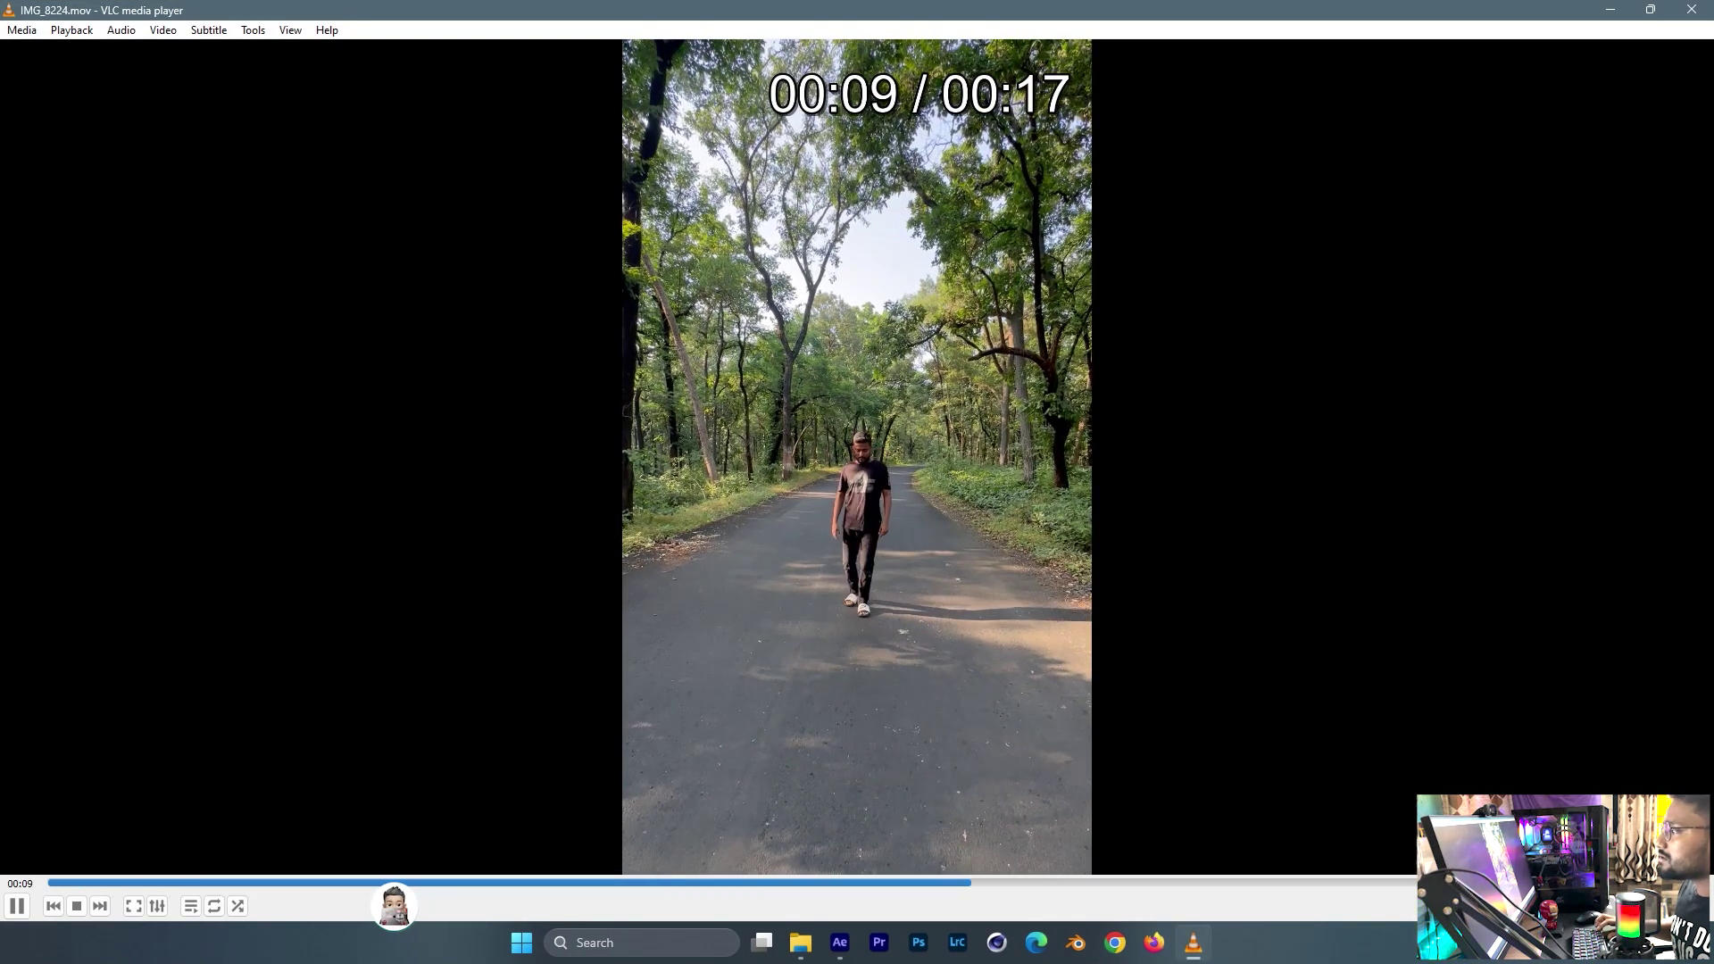
key(shift+Right)
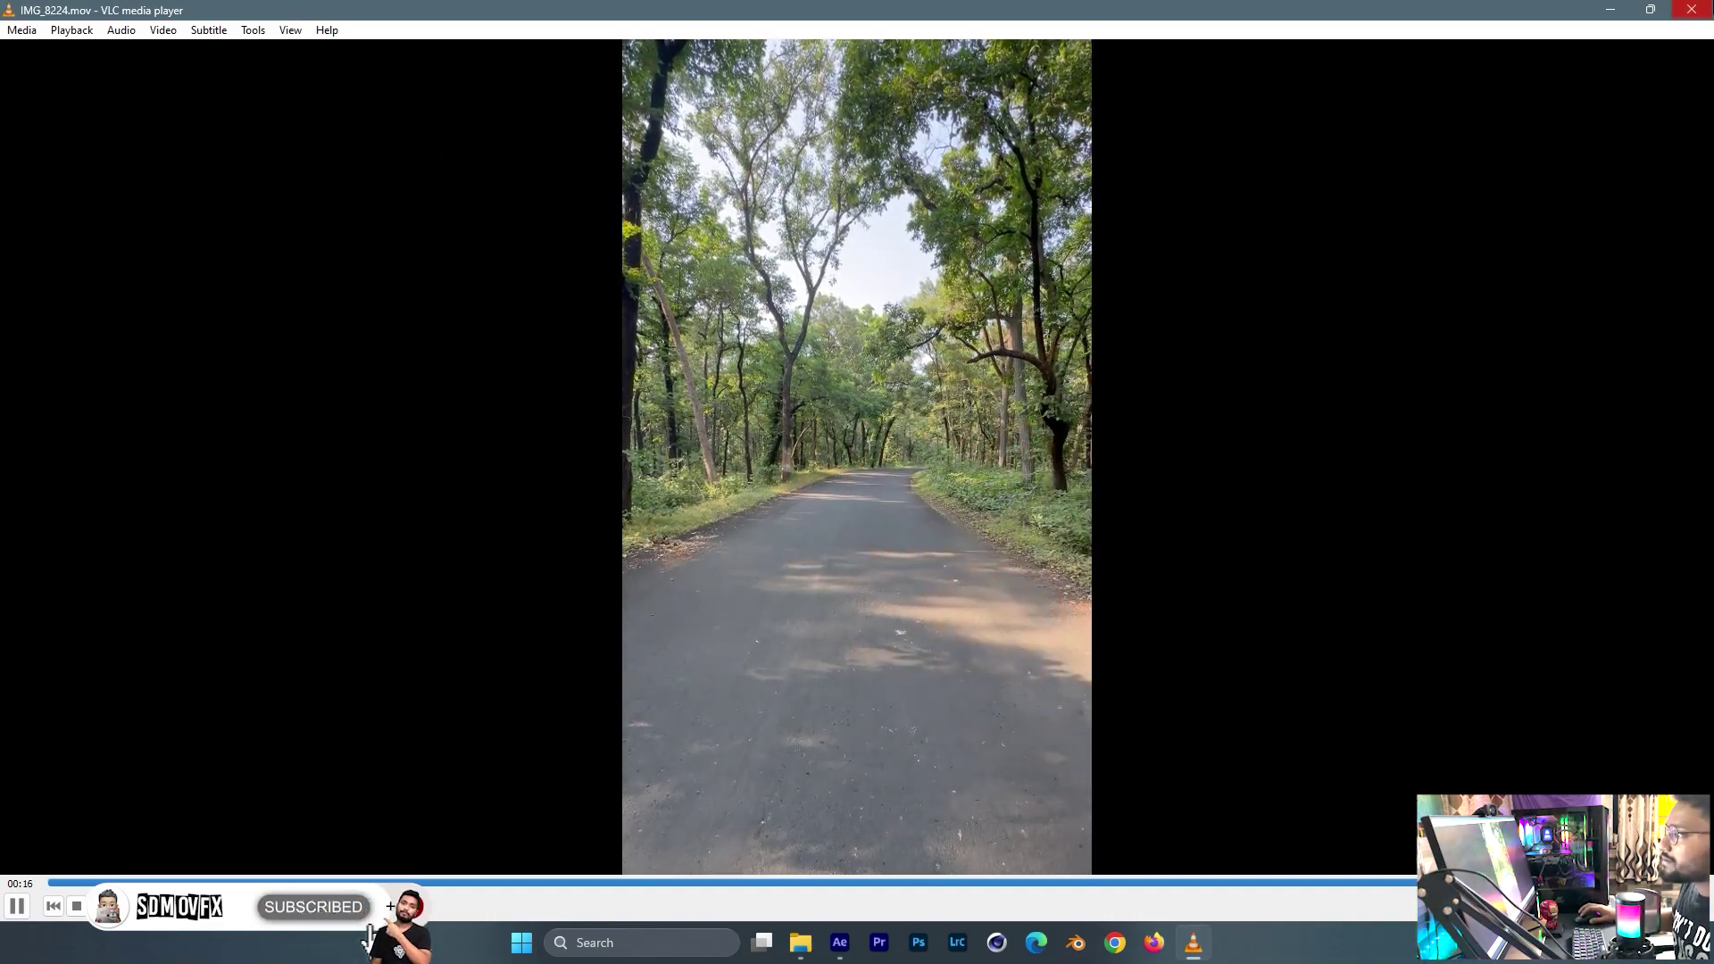
click(1692, 10)
- Create a new IMG_8225 composition from the IMG_8224.mov footage
key(alt+Tab)
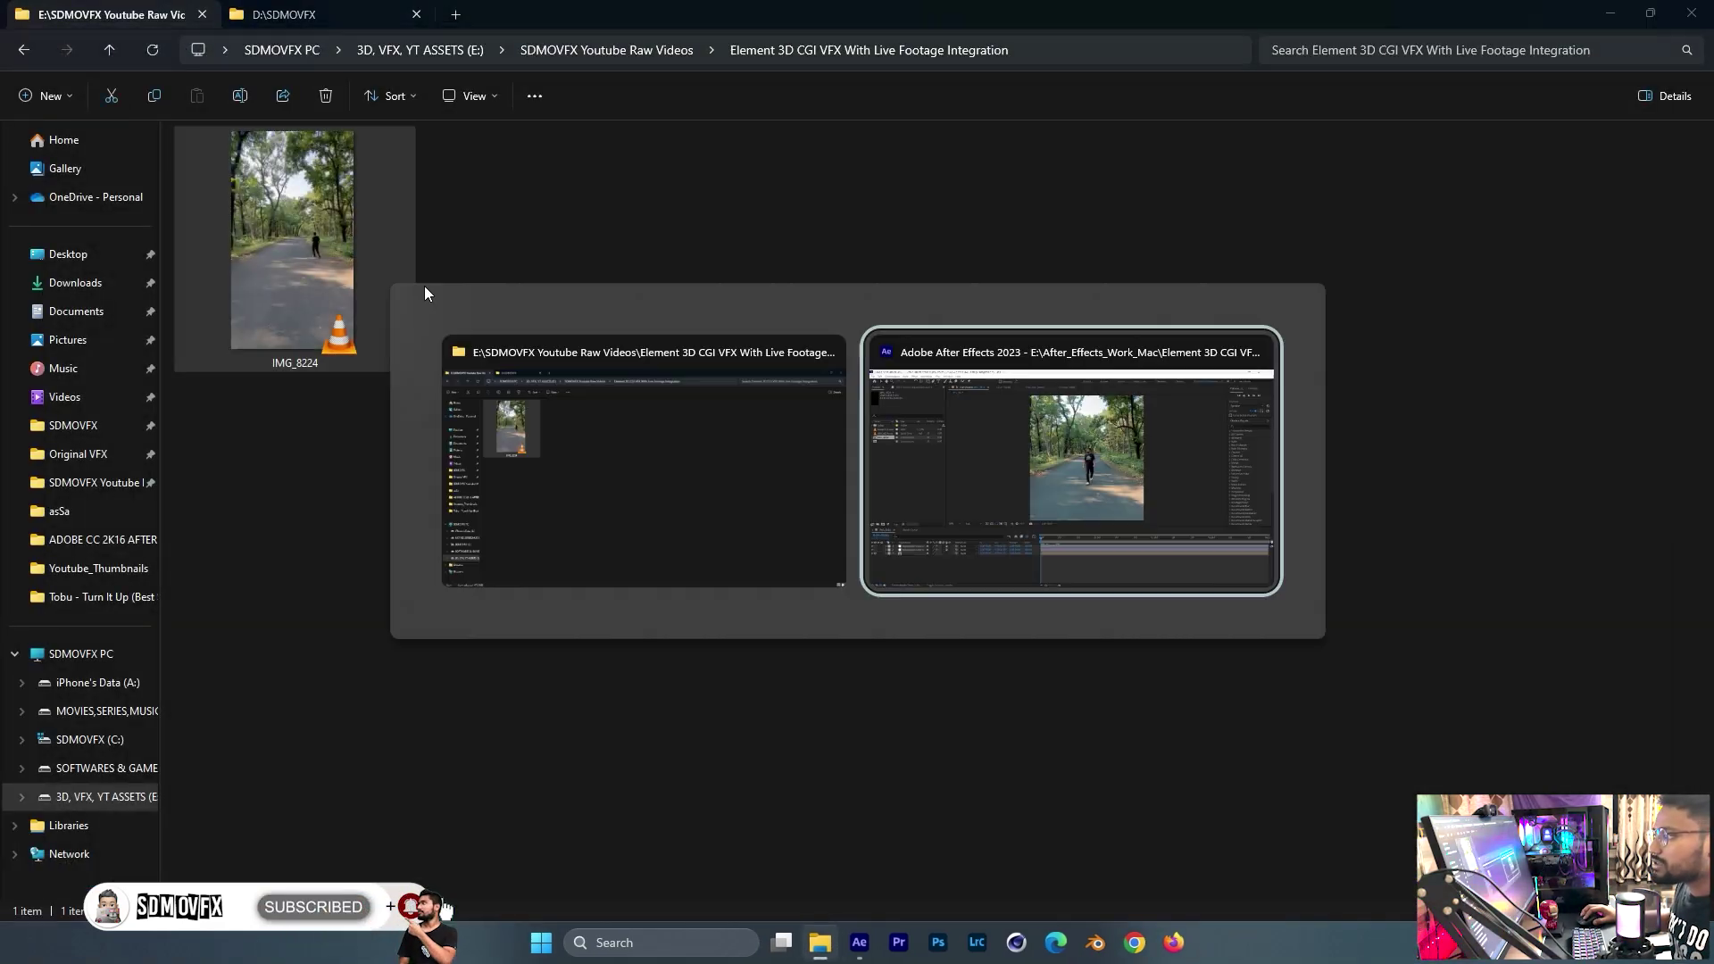
key(alt+Tab)
key(alt+Tab)
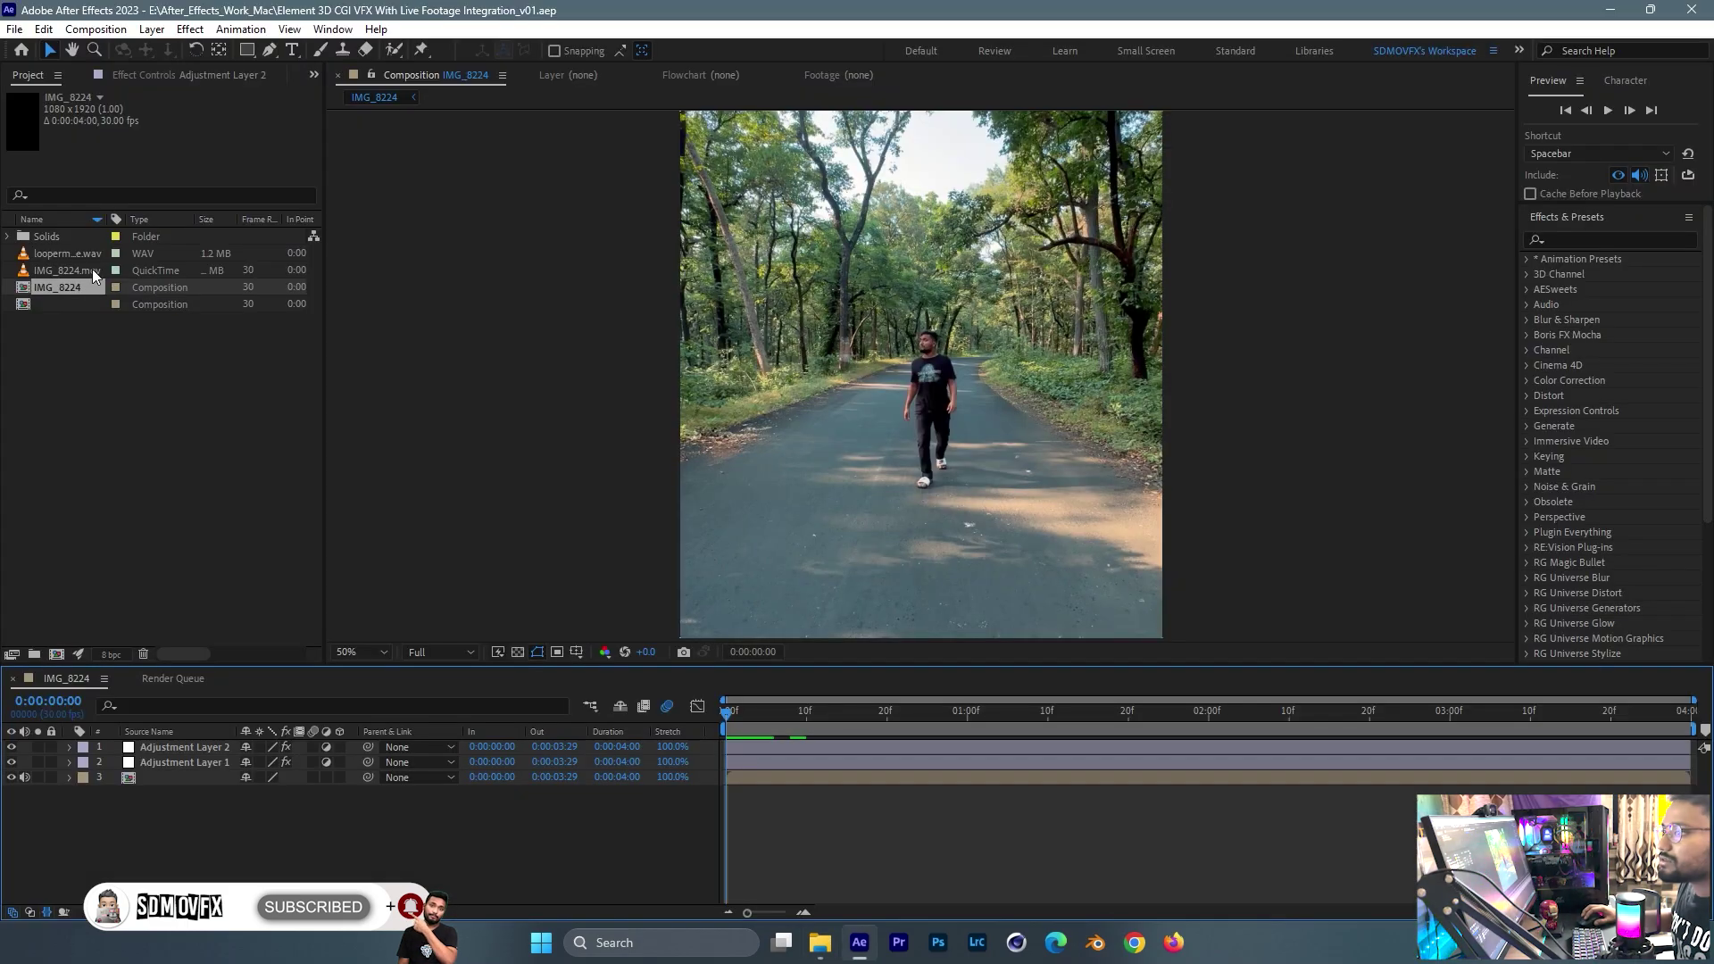
click(93, 269)
click(88, 255)
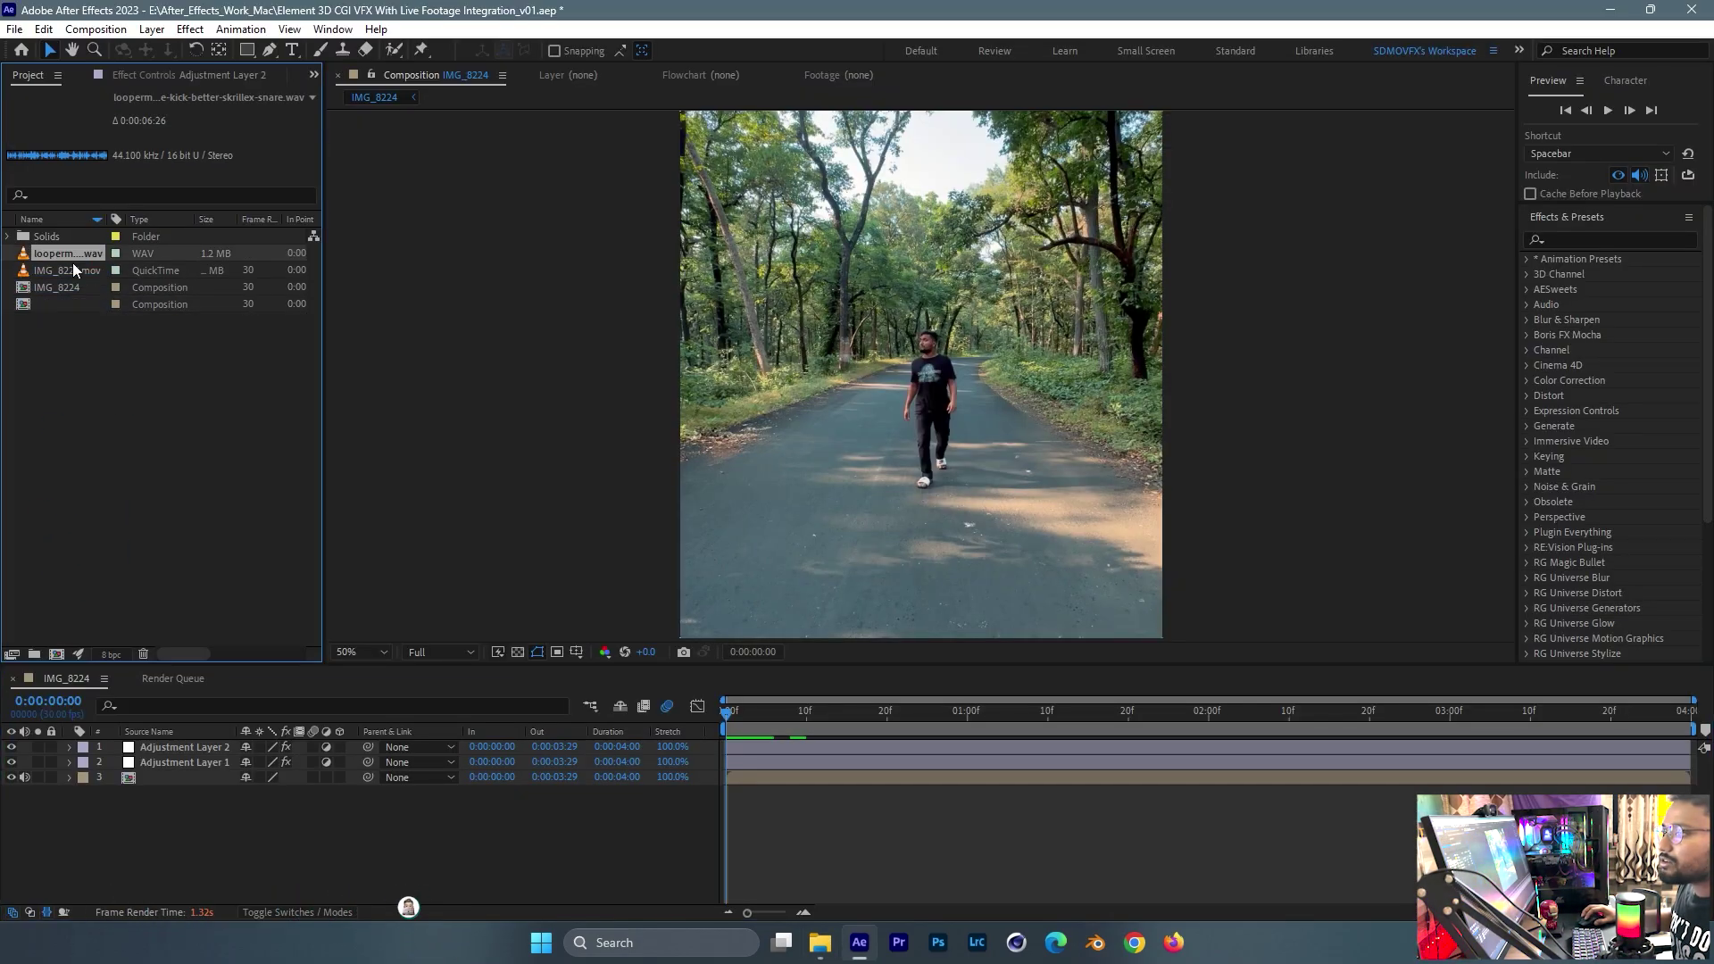
drag(72, 268, 93, 346)
drag(66, 653, 59, 654)
- Set the work area starting at 0:00:19:11 and trim the comp to its 0:00:04:17 length
drag(785, 720, 1391, 723)
key(b)
key(n)
right_click(1343, 732)
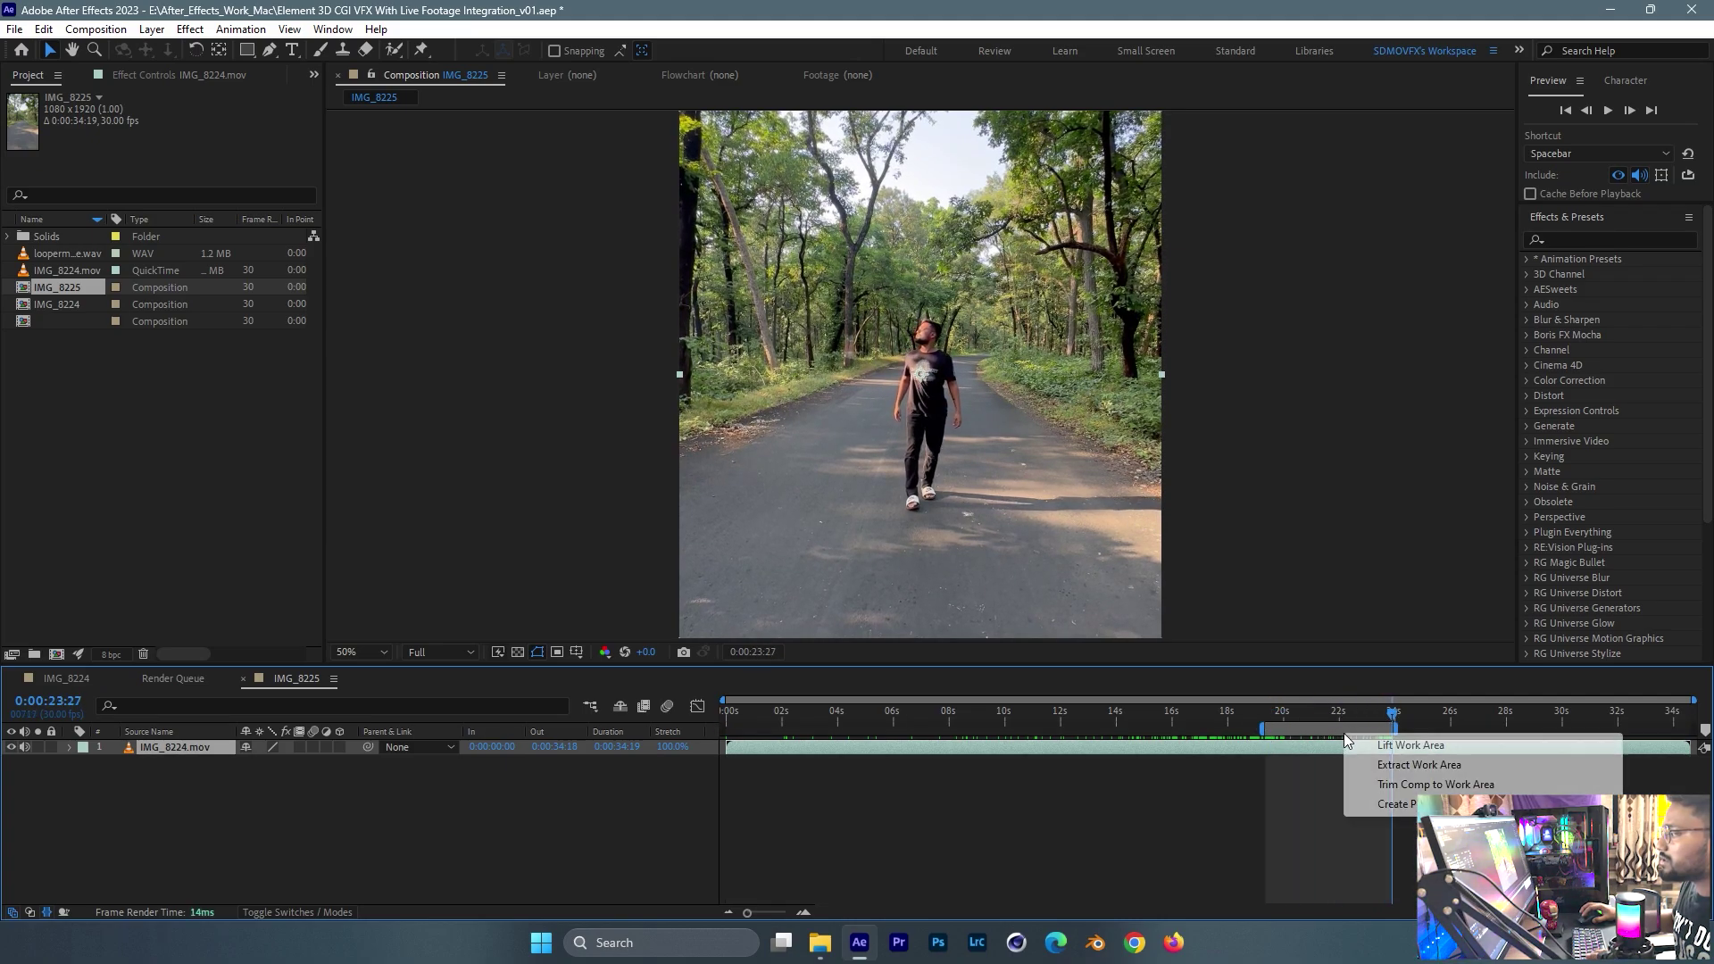
click(1410, 786)
- Preview the trimmed clip twice and park the playhead at 0:00:20:06
key(space)
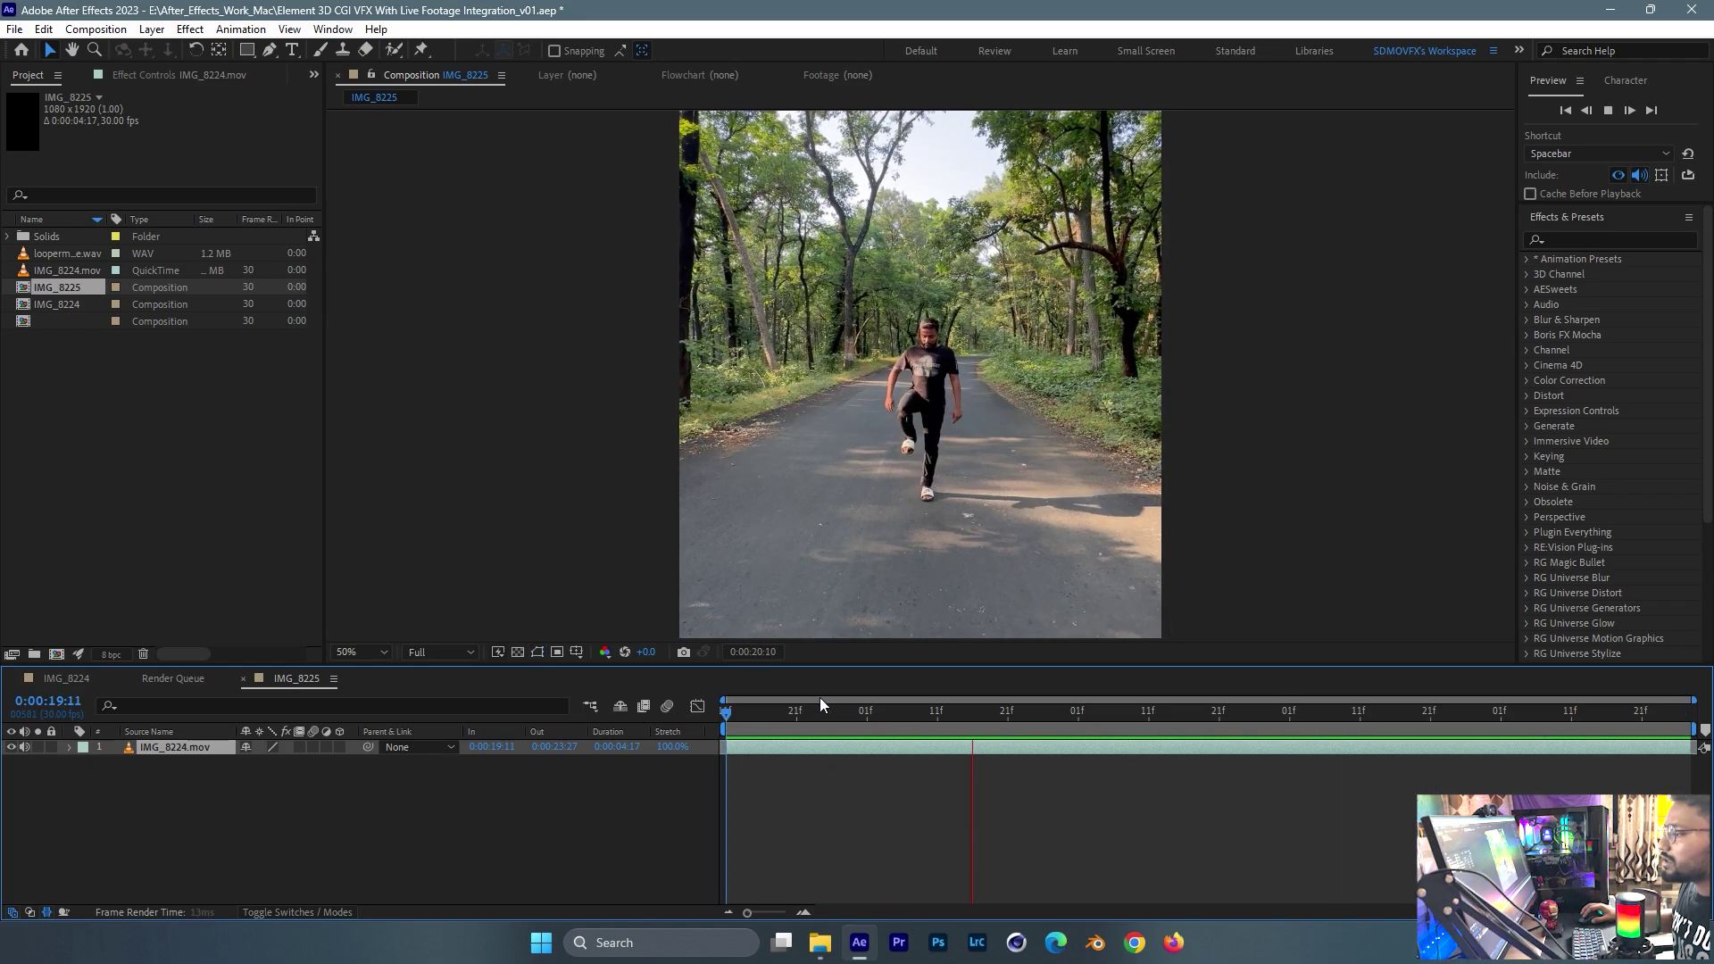
click(750, 748)
key(Home)
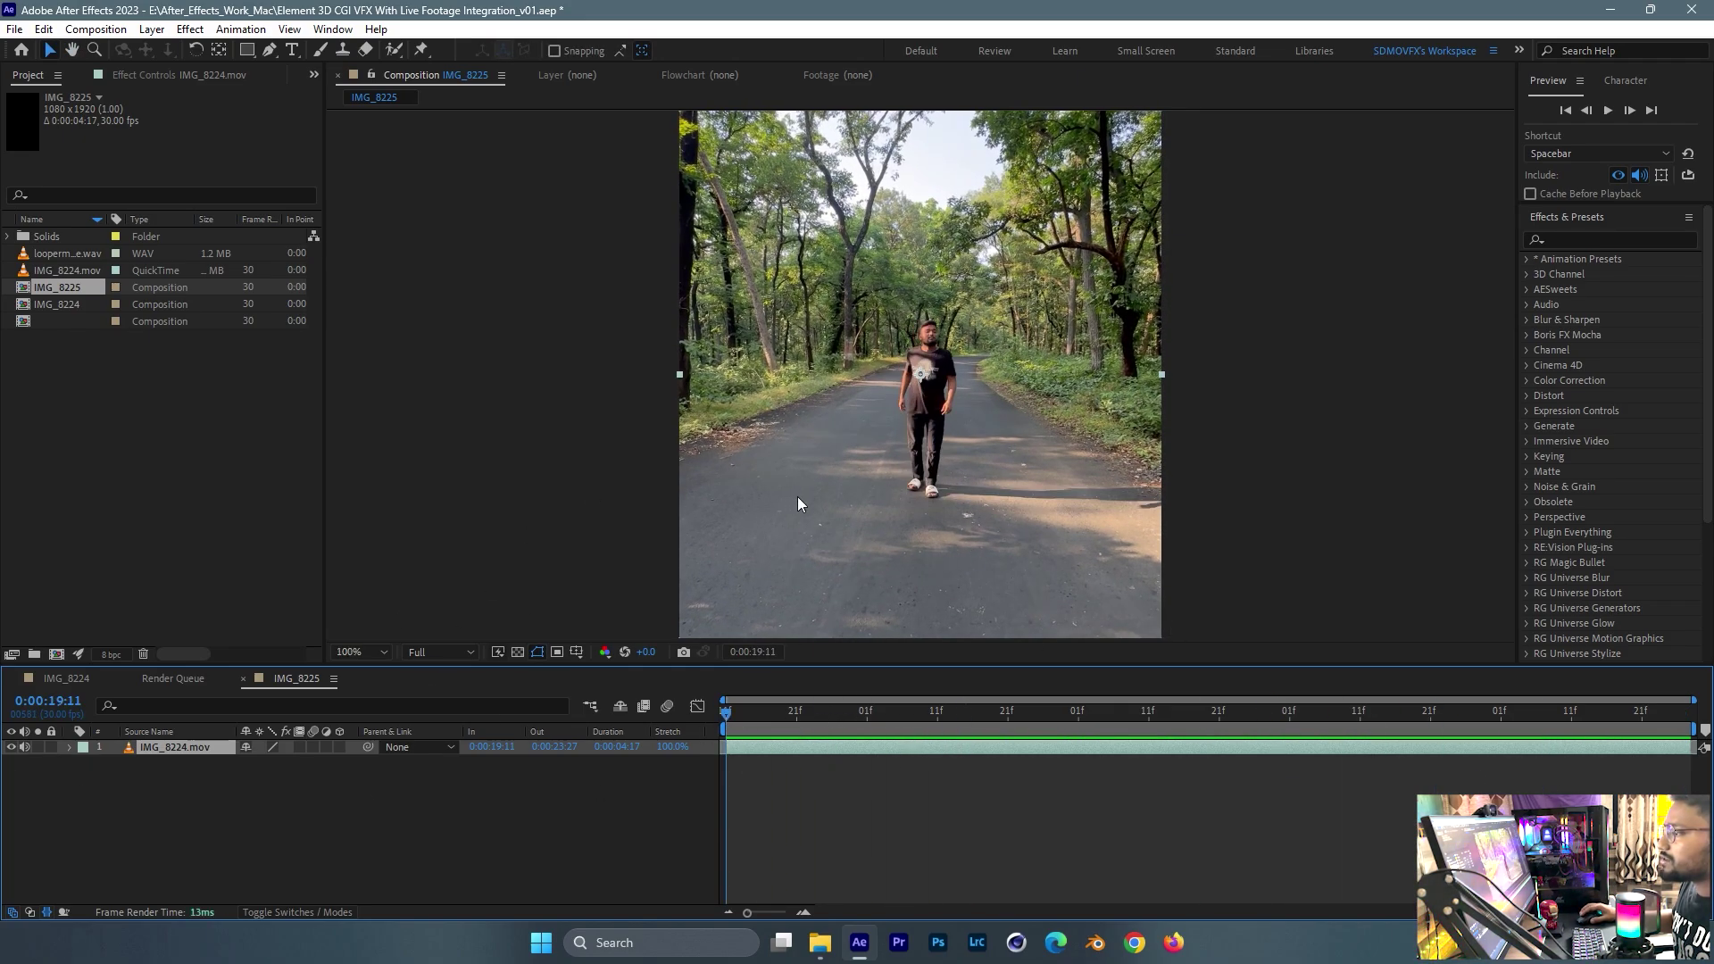
key(space)
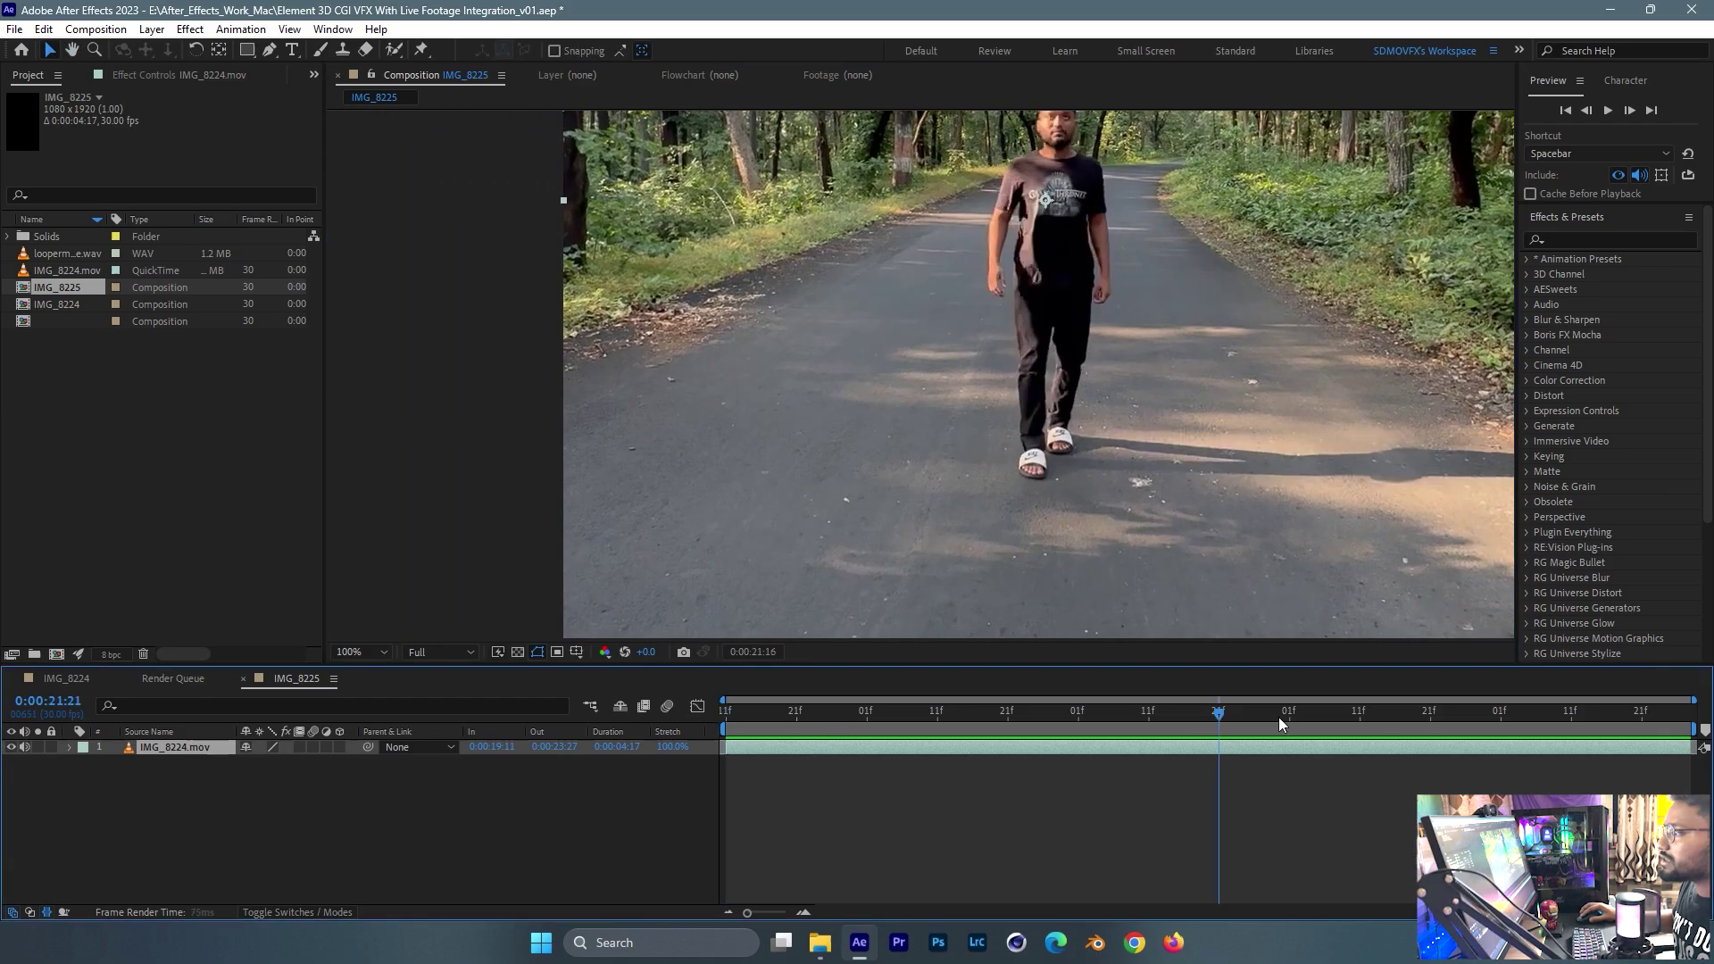
key(space)
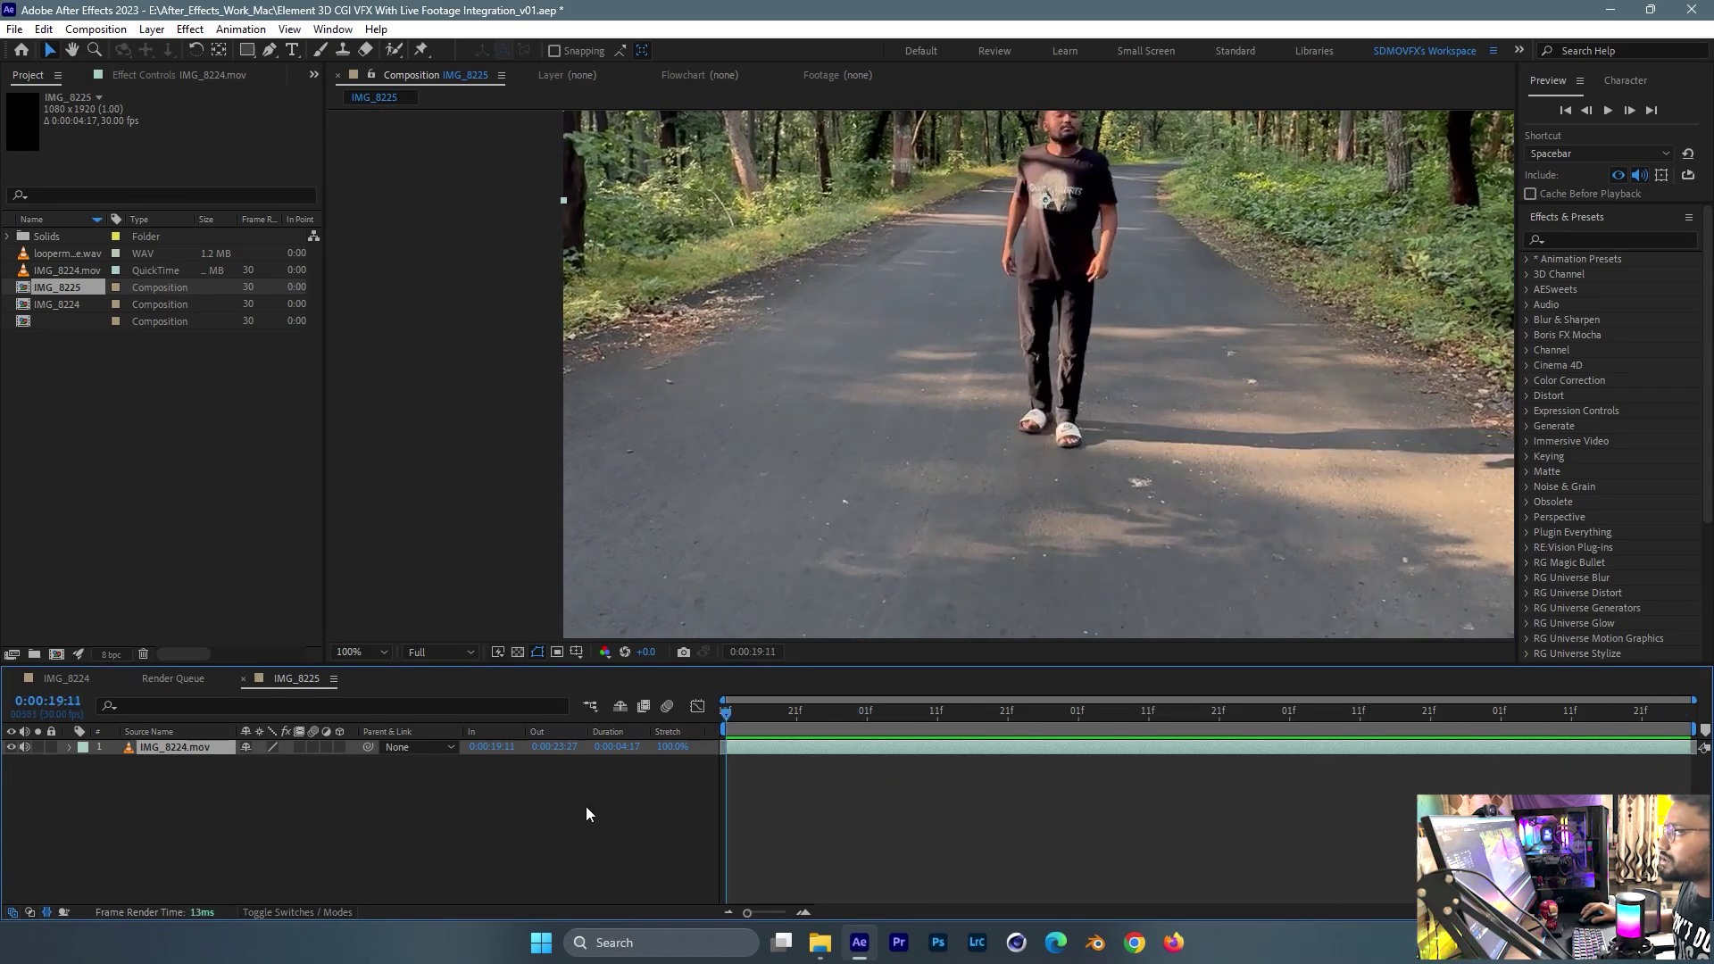
scroll(929, 529, down, 2)
drag(753, 689, 902, 754)
- Apply 3D Camera Tracker to the IMG_8224.mov layer and let the solve finish
key(ctrl+space)
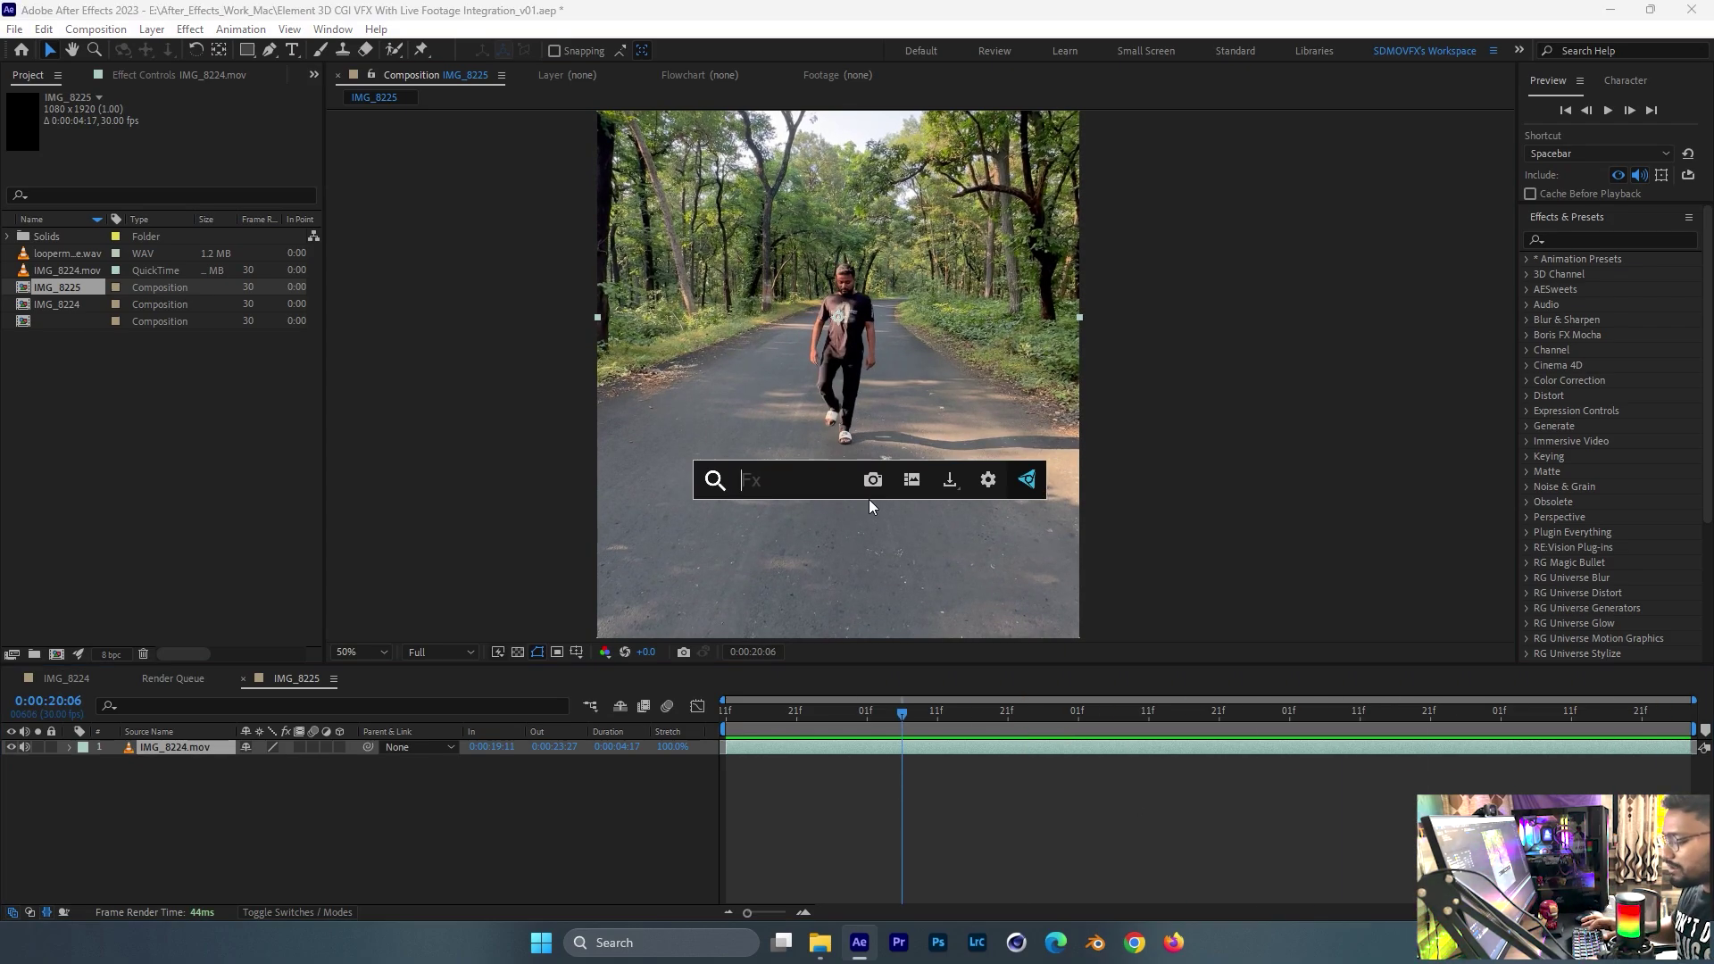
text(3d)
key(Down)
key(Up)
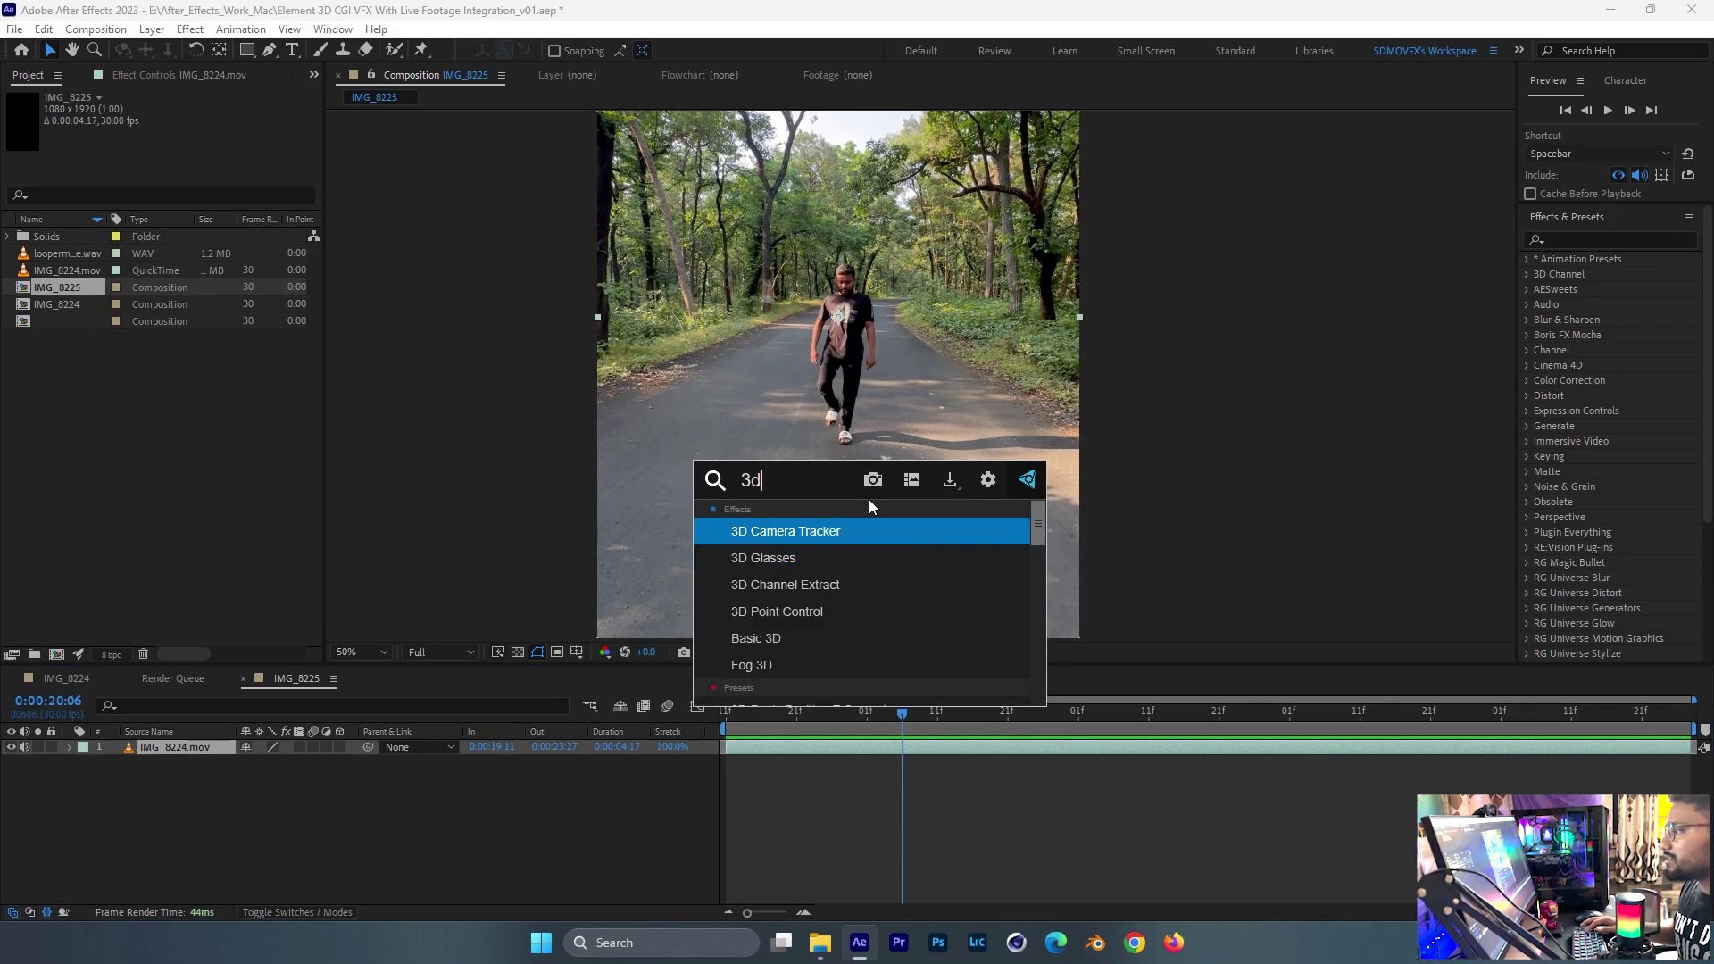
key(Return)
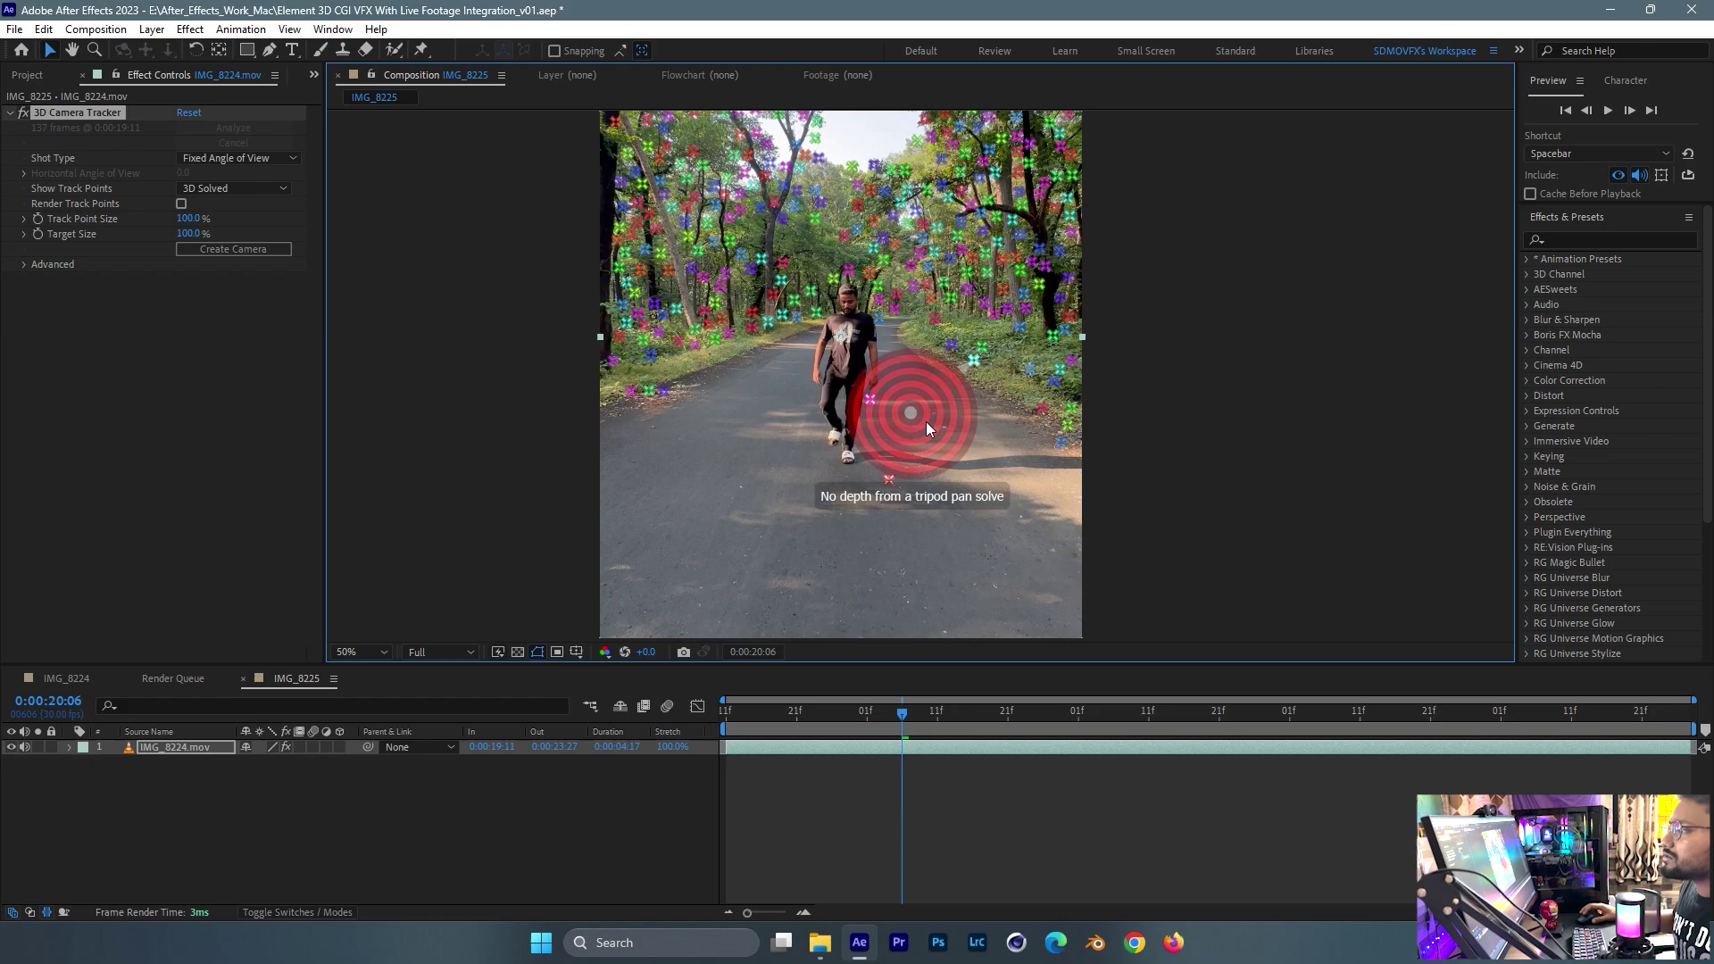
scroll(877, 391, up, 2)
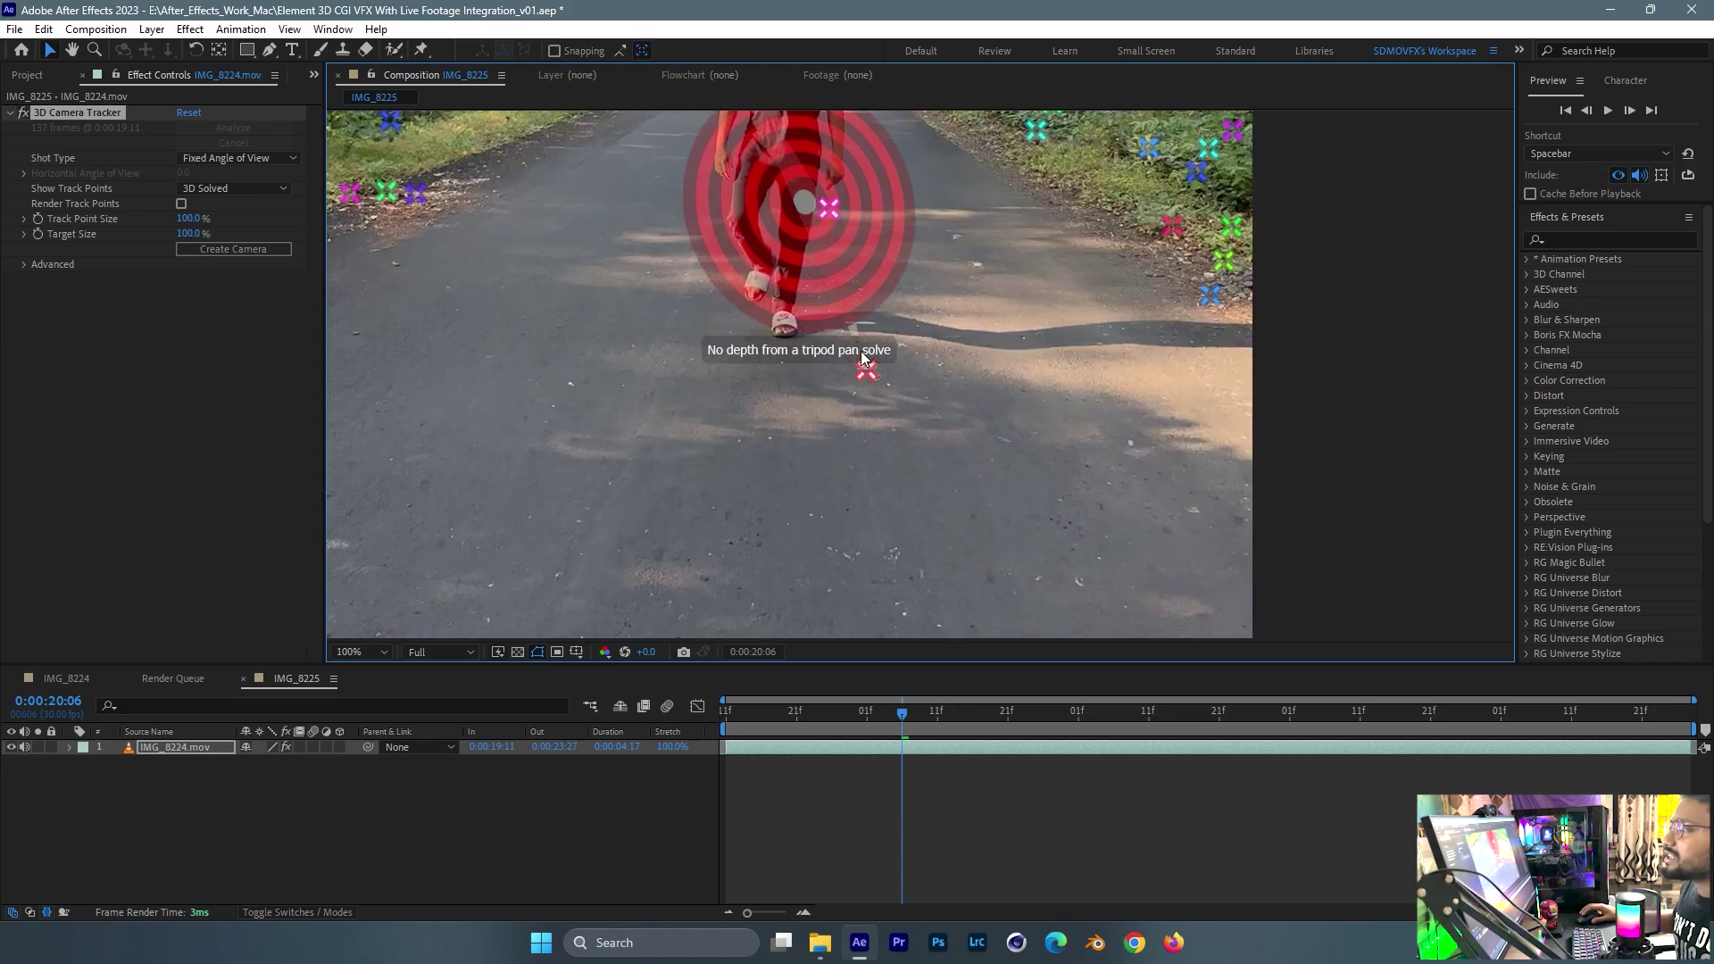
scroll(864, 357, down, 2)
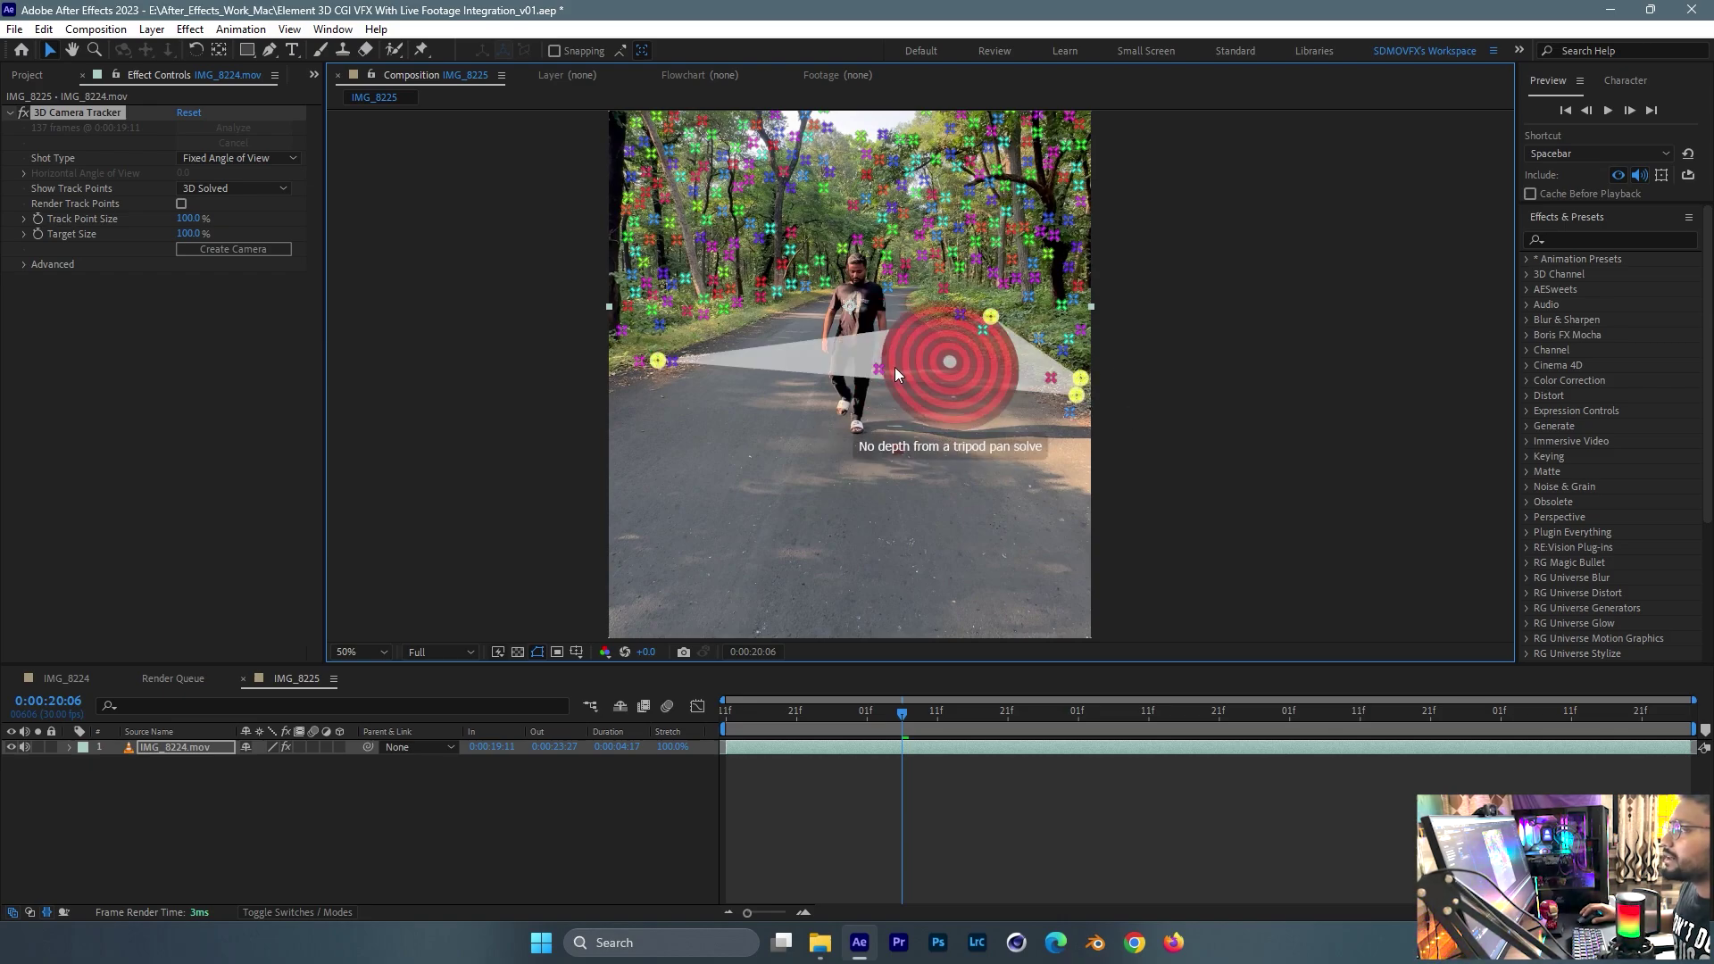
- Create Track Solid 1 and a tracker camera at the road target, and apply Grid
right_click(923, 354)
click(1007, 385)
drag(876, 530, 843, 530)
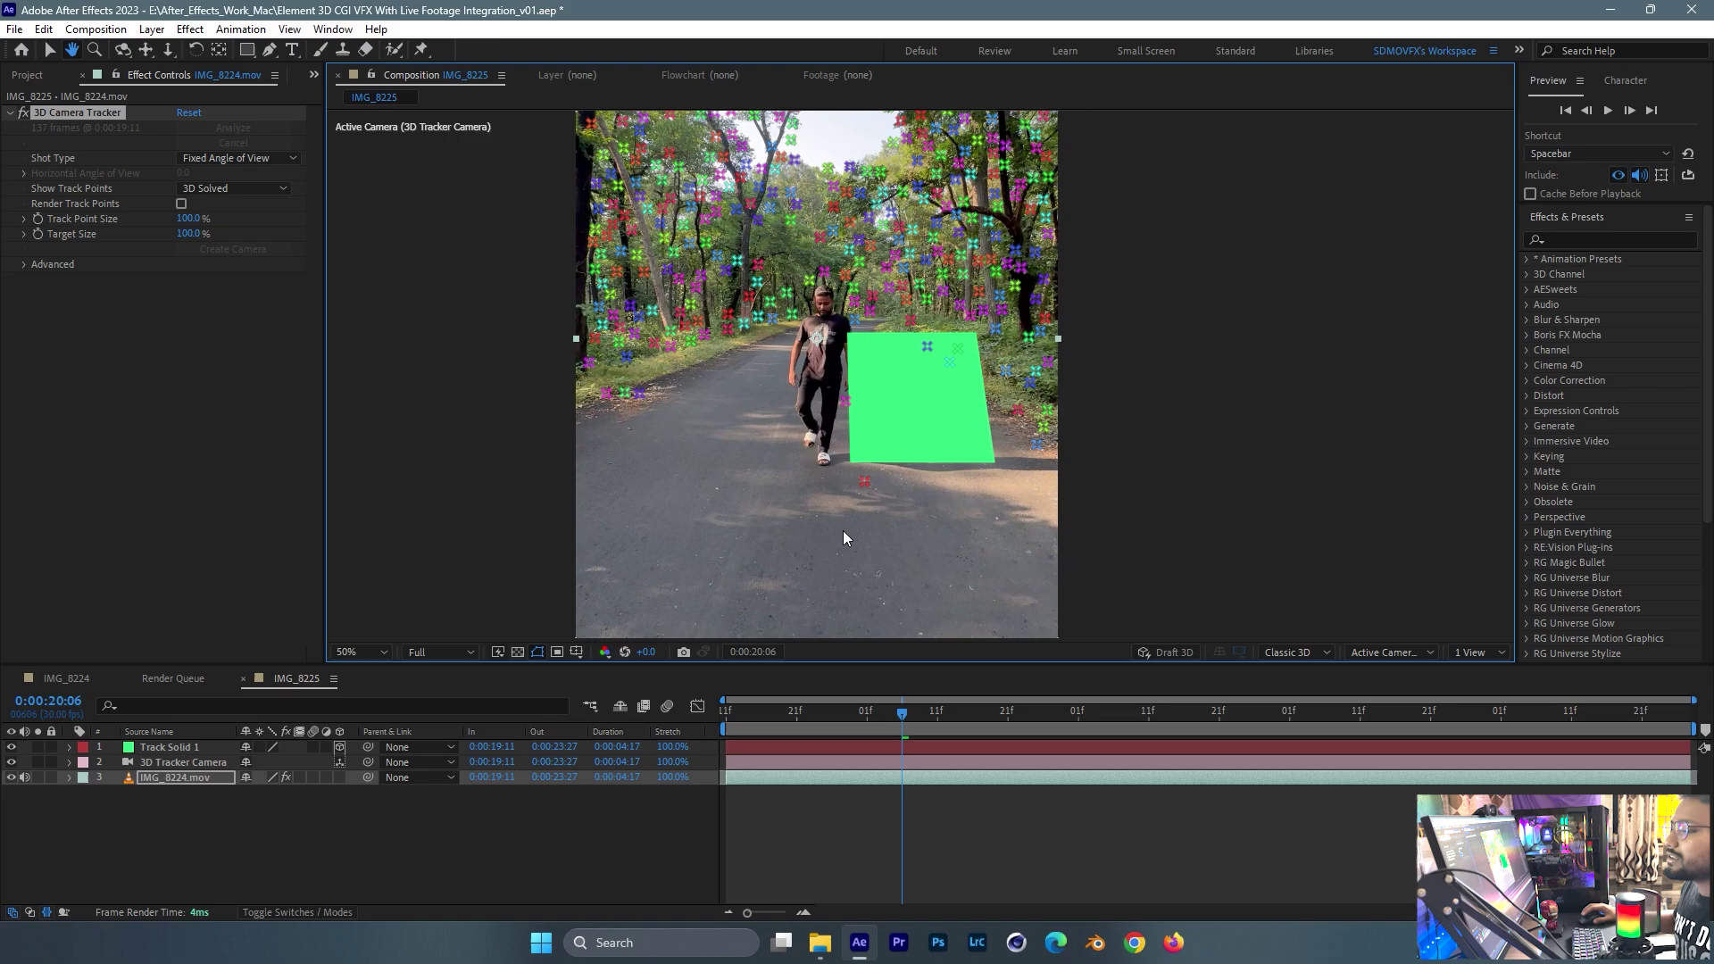
click(211, 748)
key(ctrl+space)
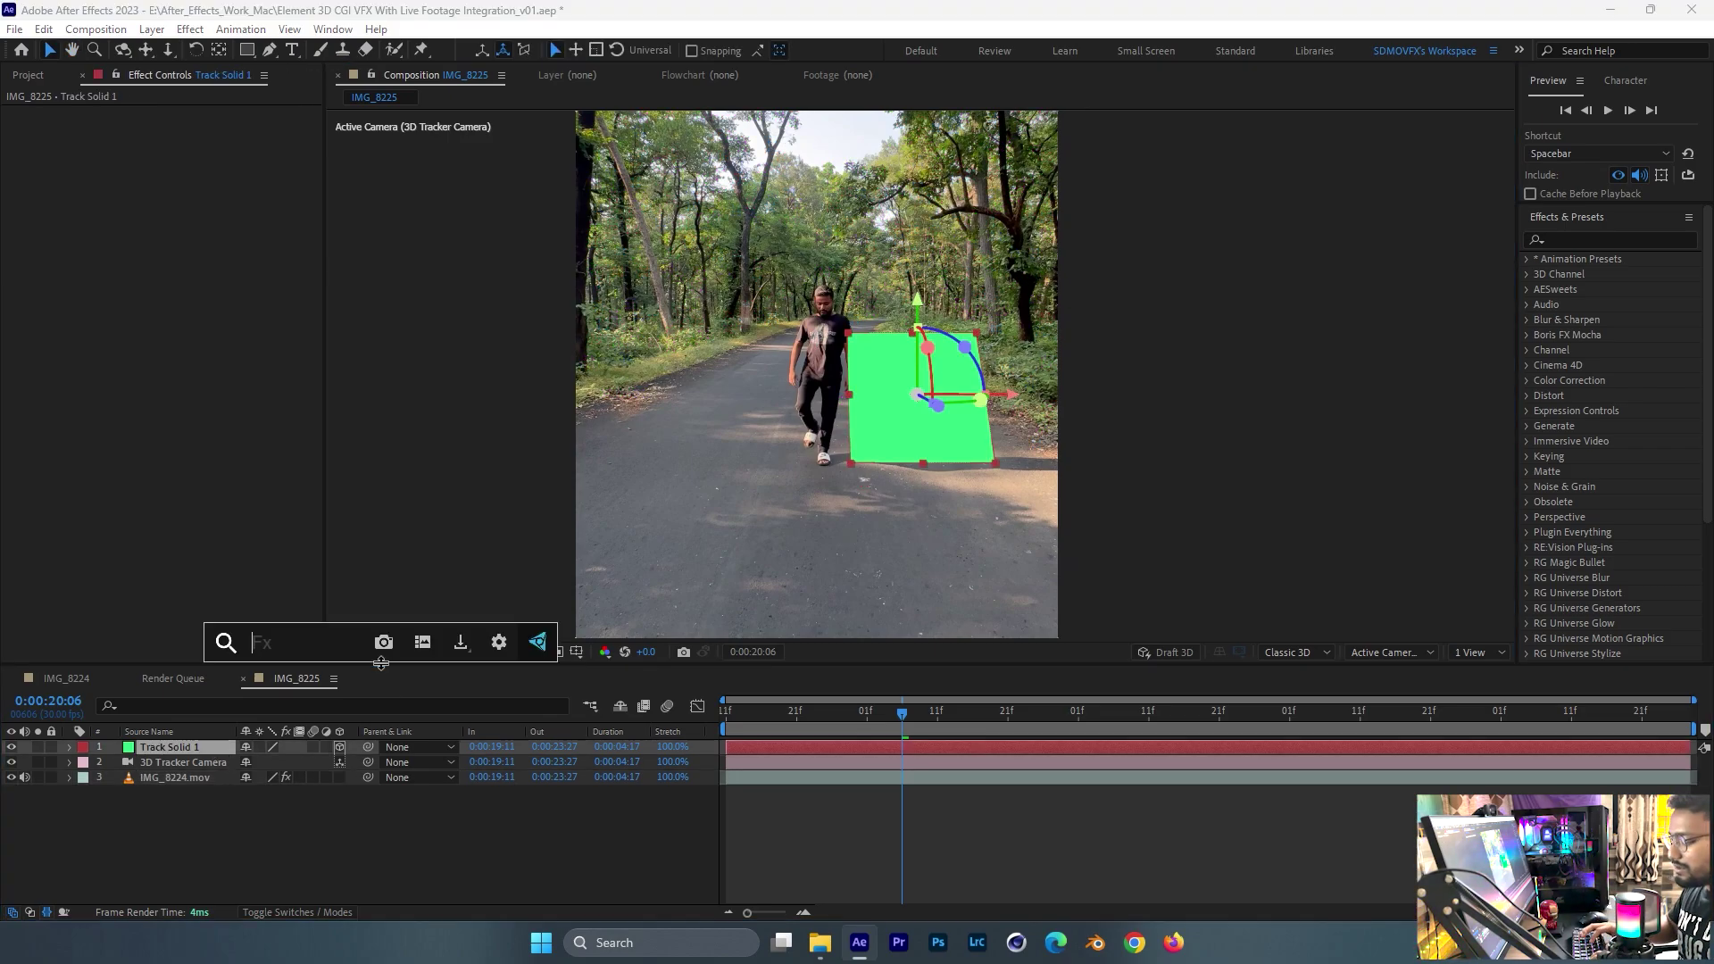
text(grid)
key(Return)
- Lay the grid flat on the road: X Rotation -50°, Scale 212%, Orientation X 327.8°
scroll(909, 420, up, 2)
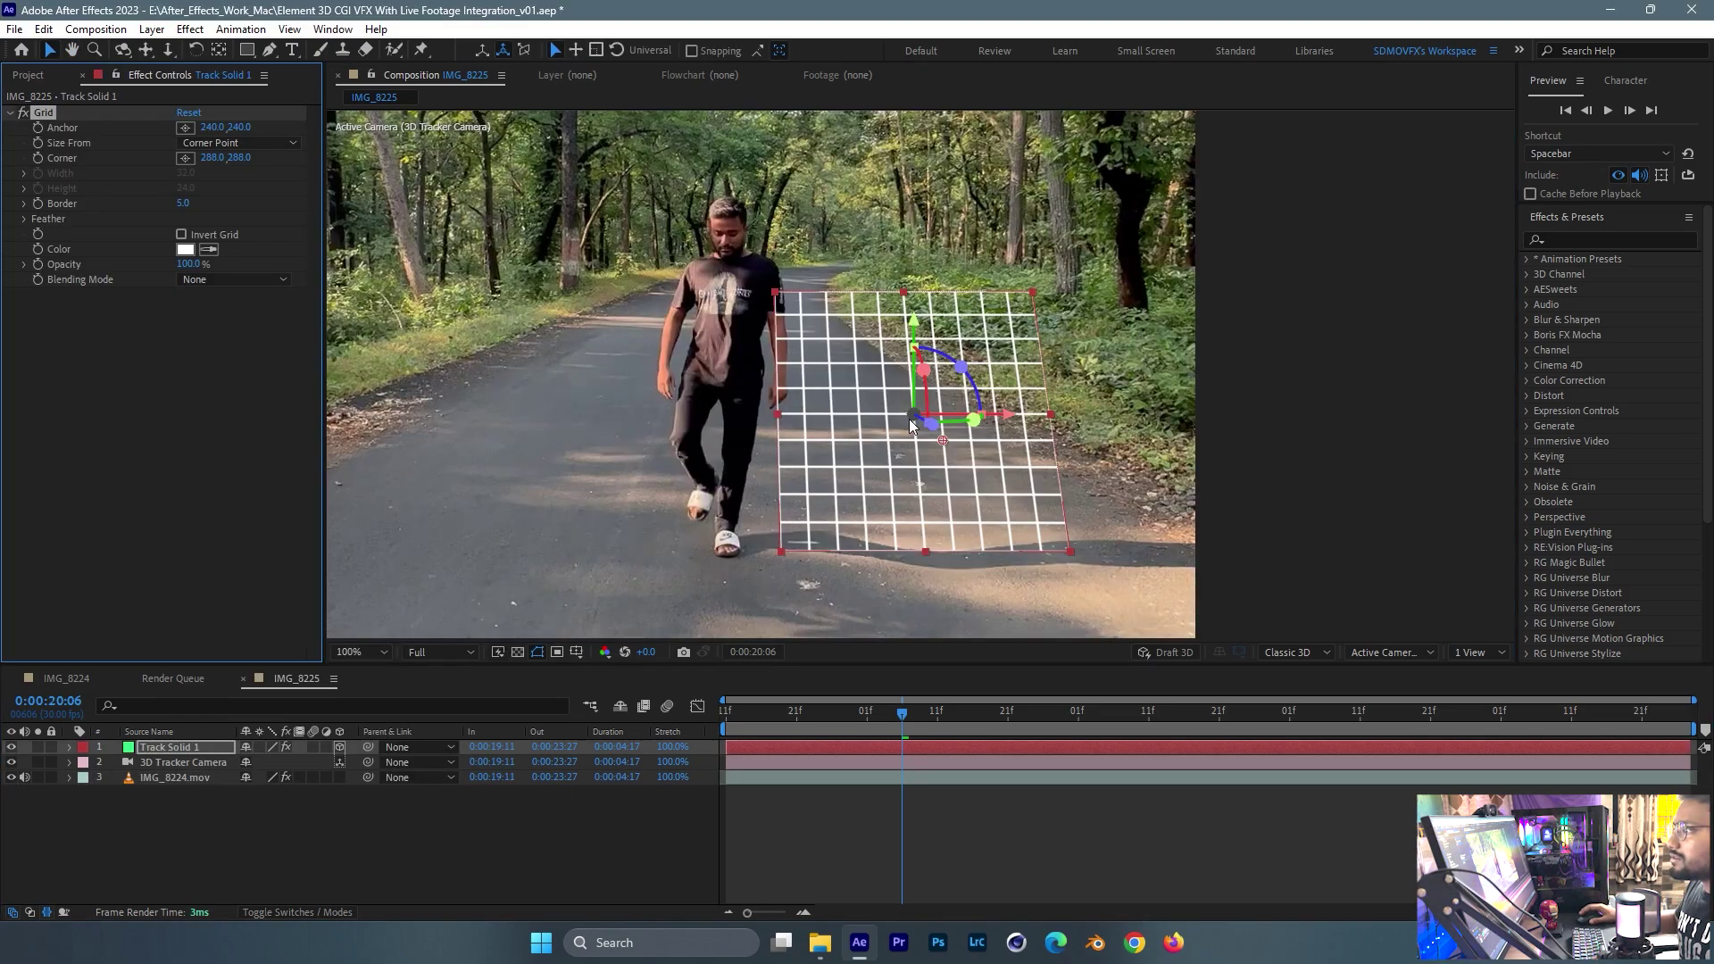
drag(542, 384, 625, 352)
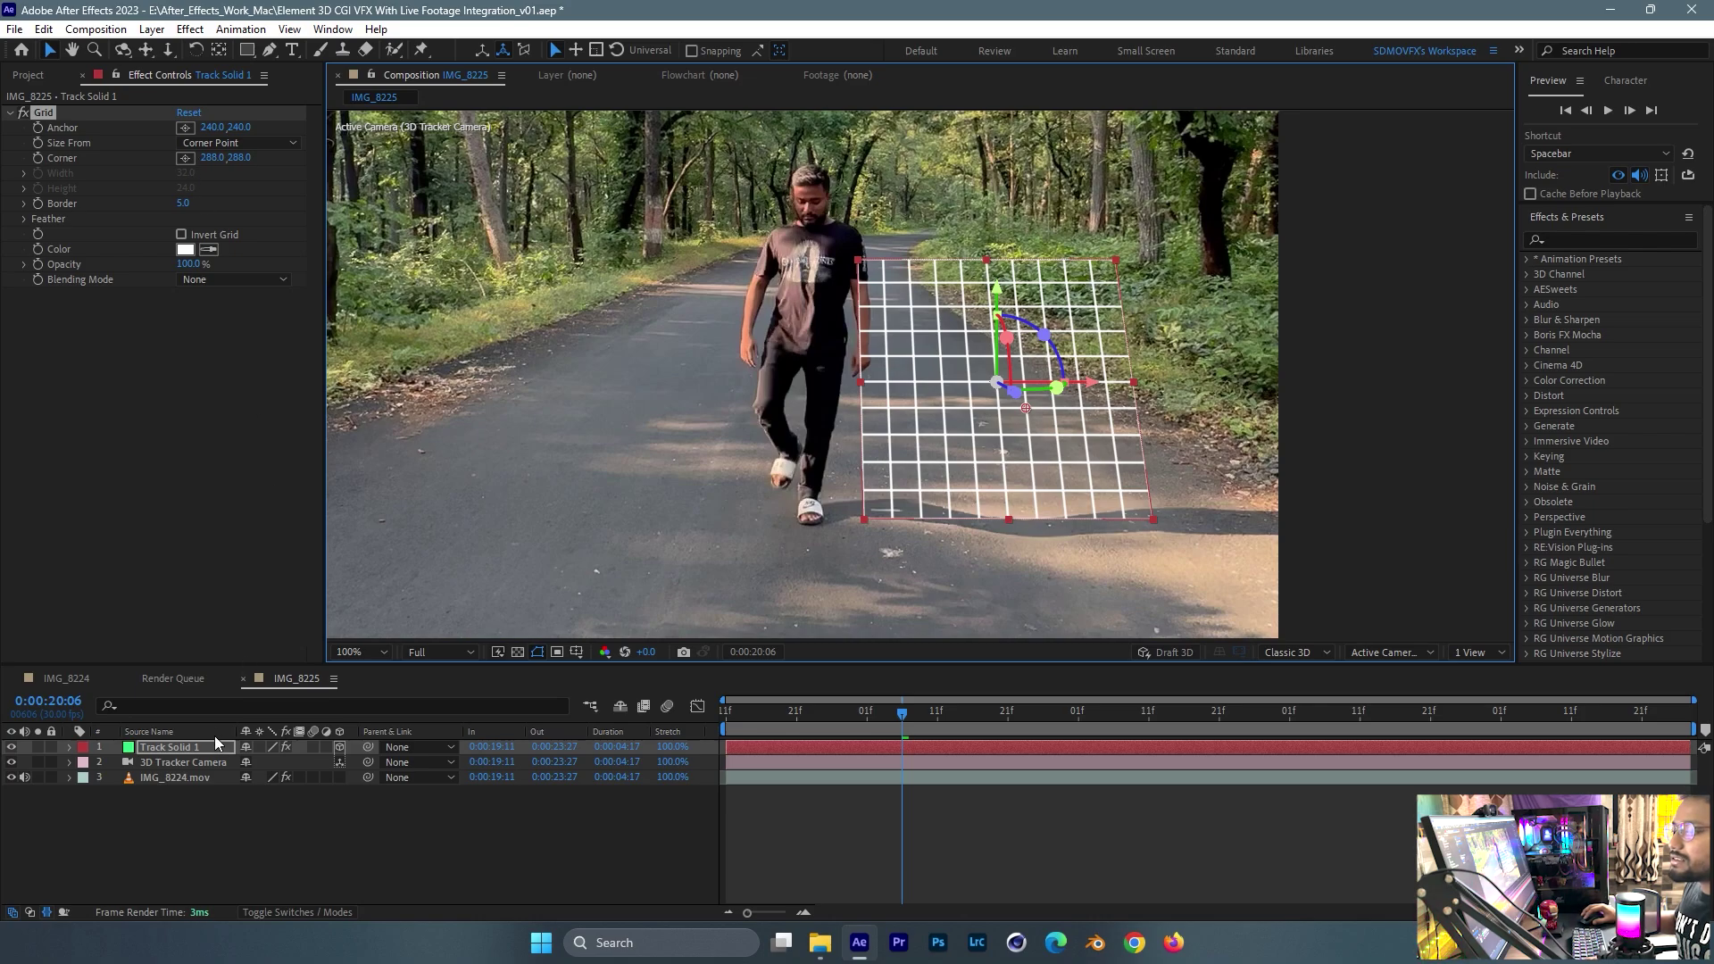
key(r)
drag(269, 785, 214, 765)
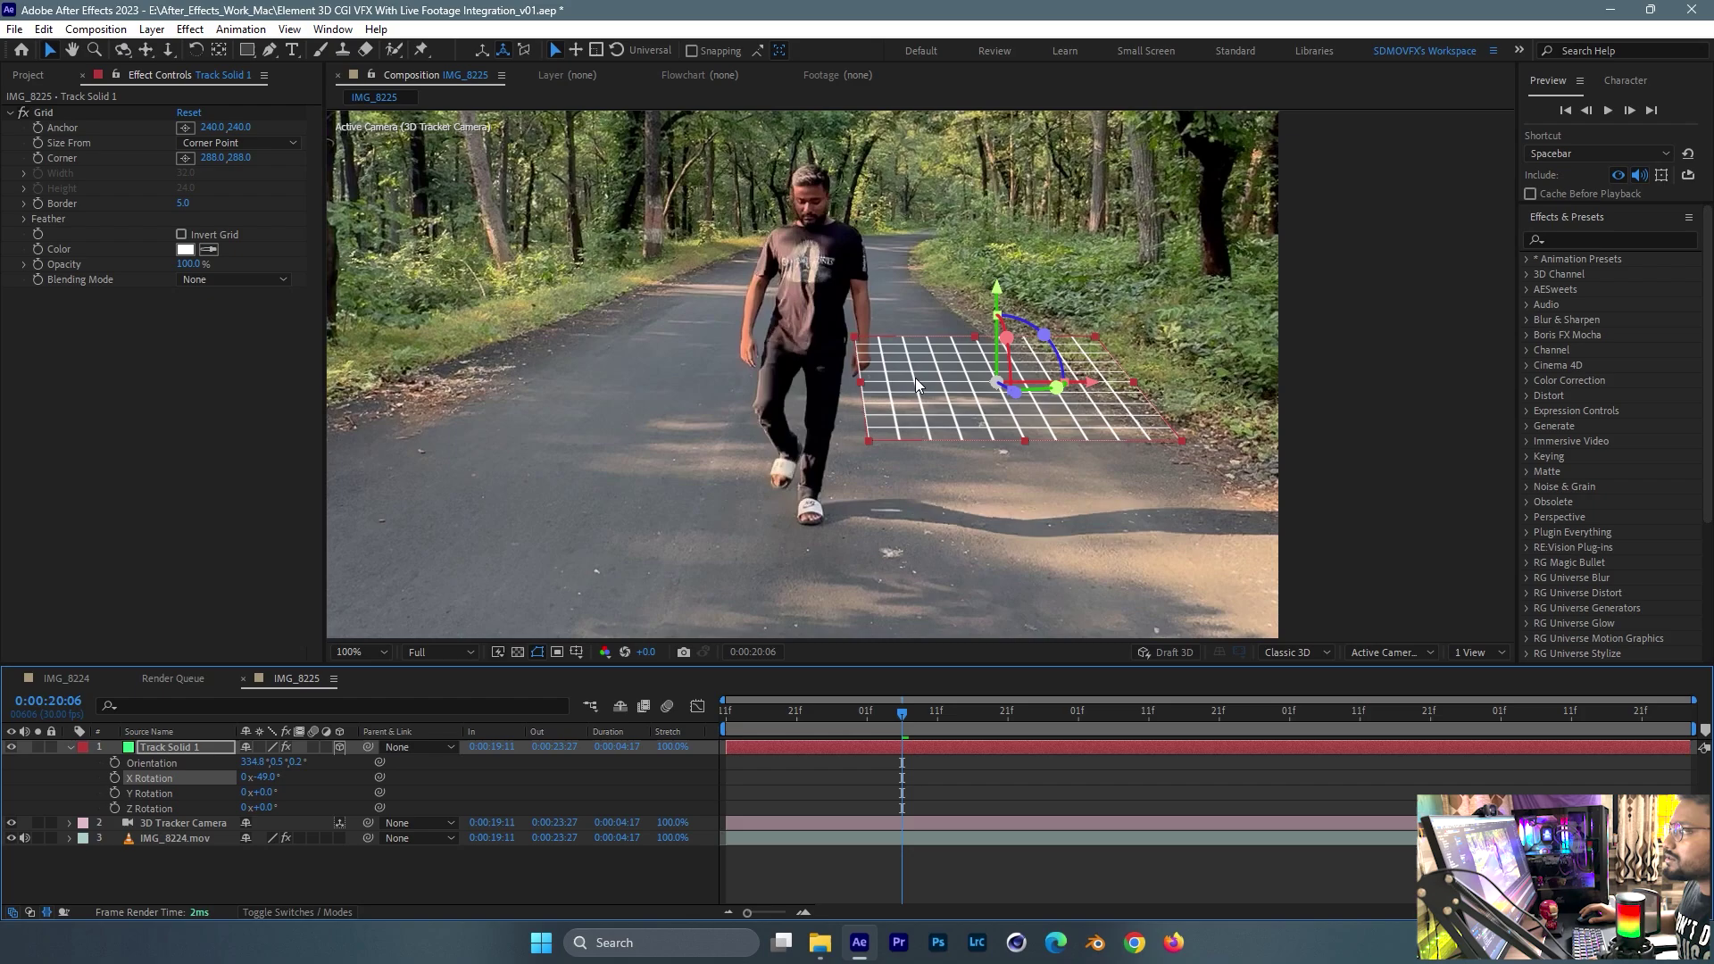
drag(1089, 389, 919, 387)
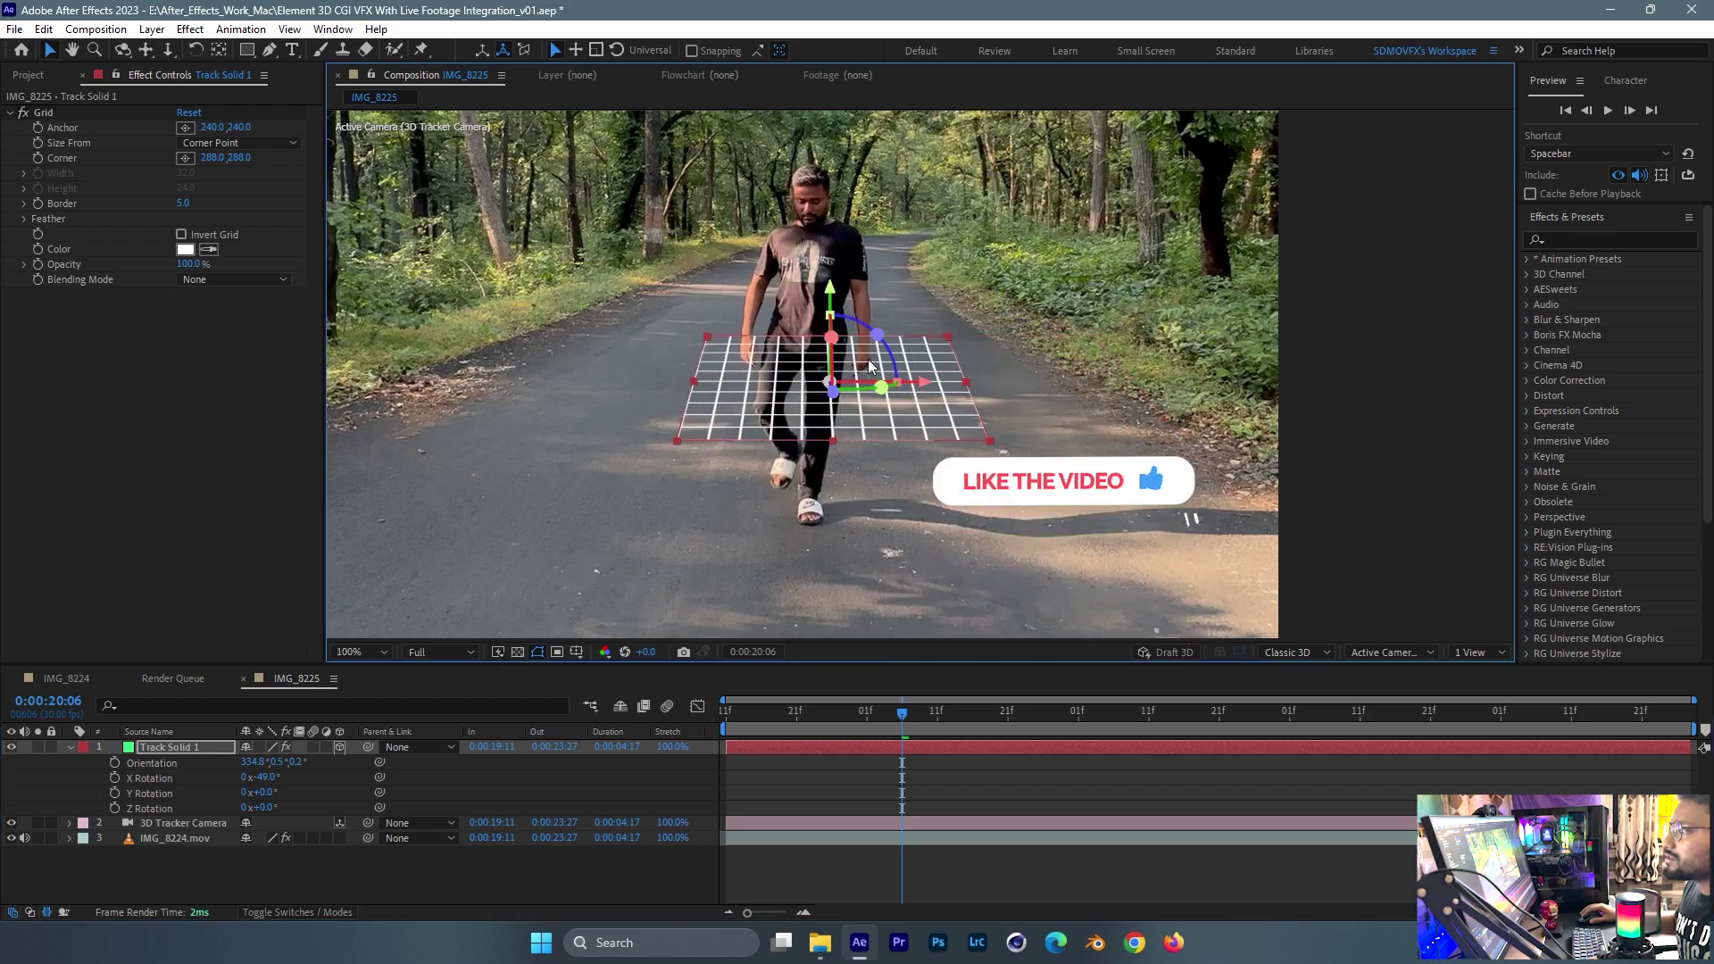
key(s)
drag(268, 762, 384, 762)
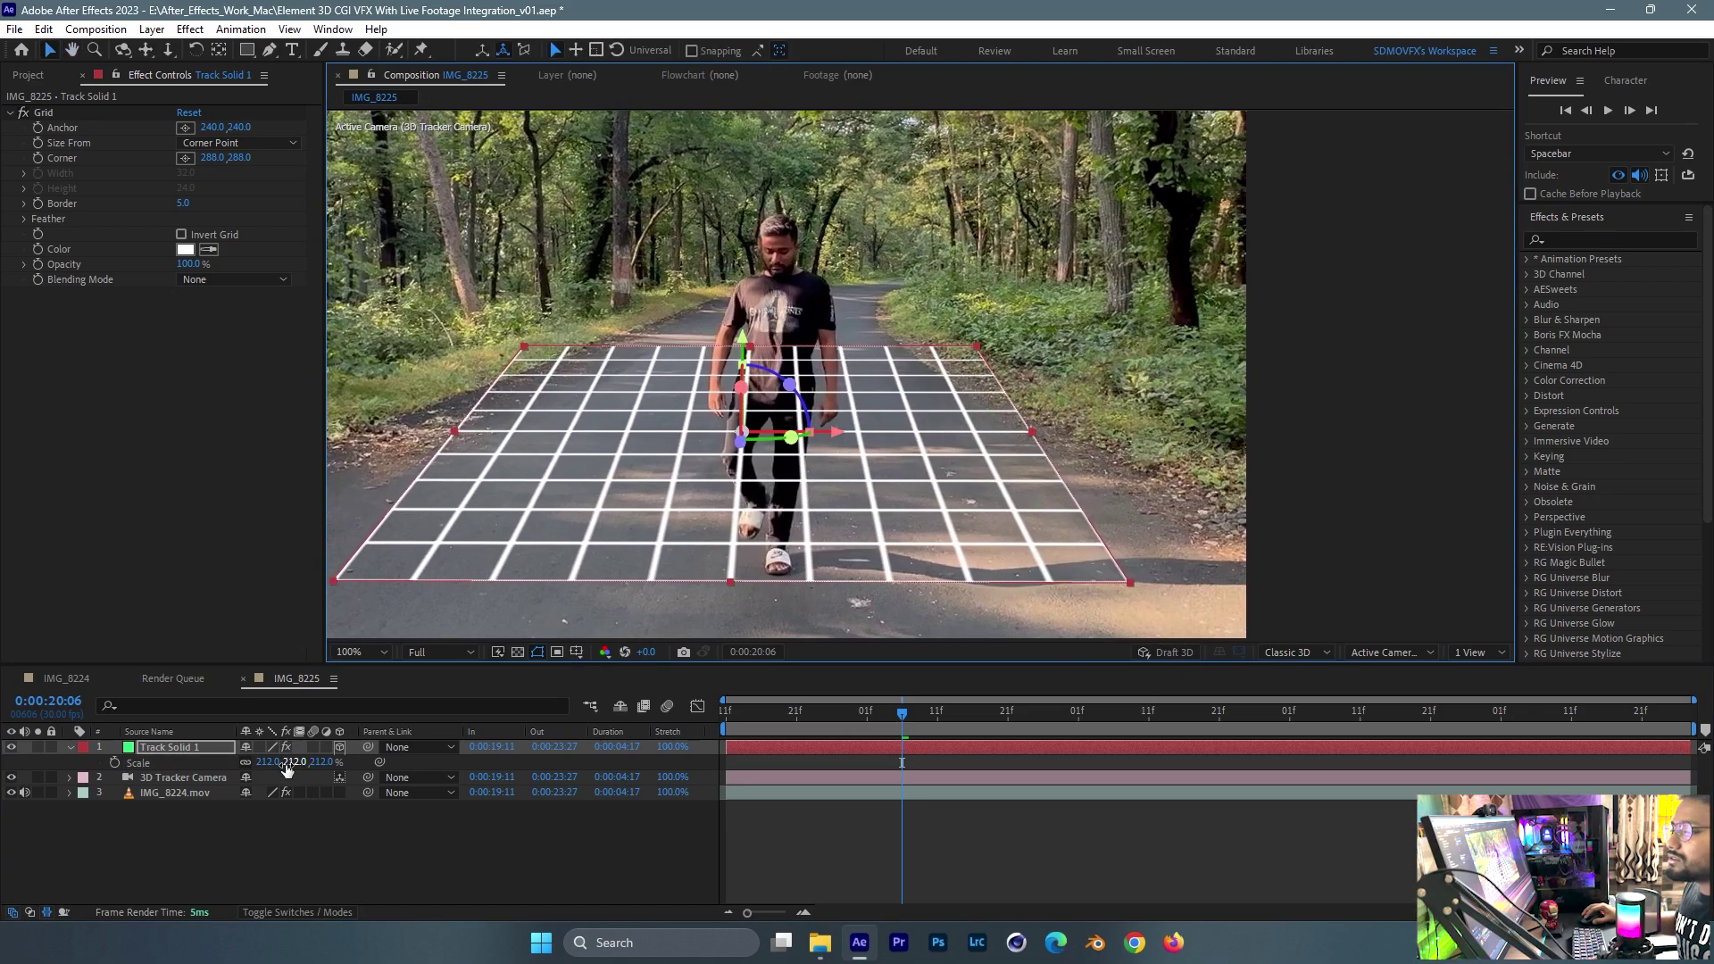
key(r)
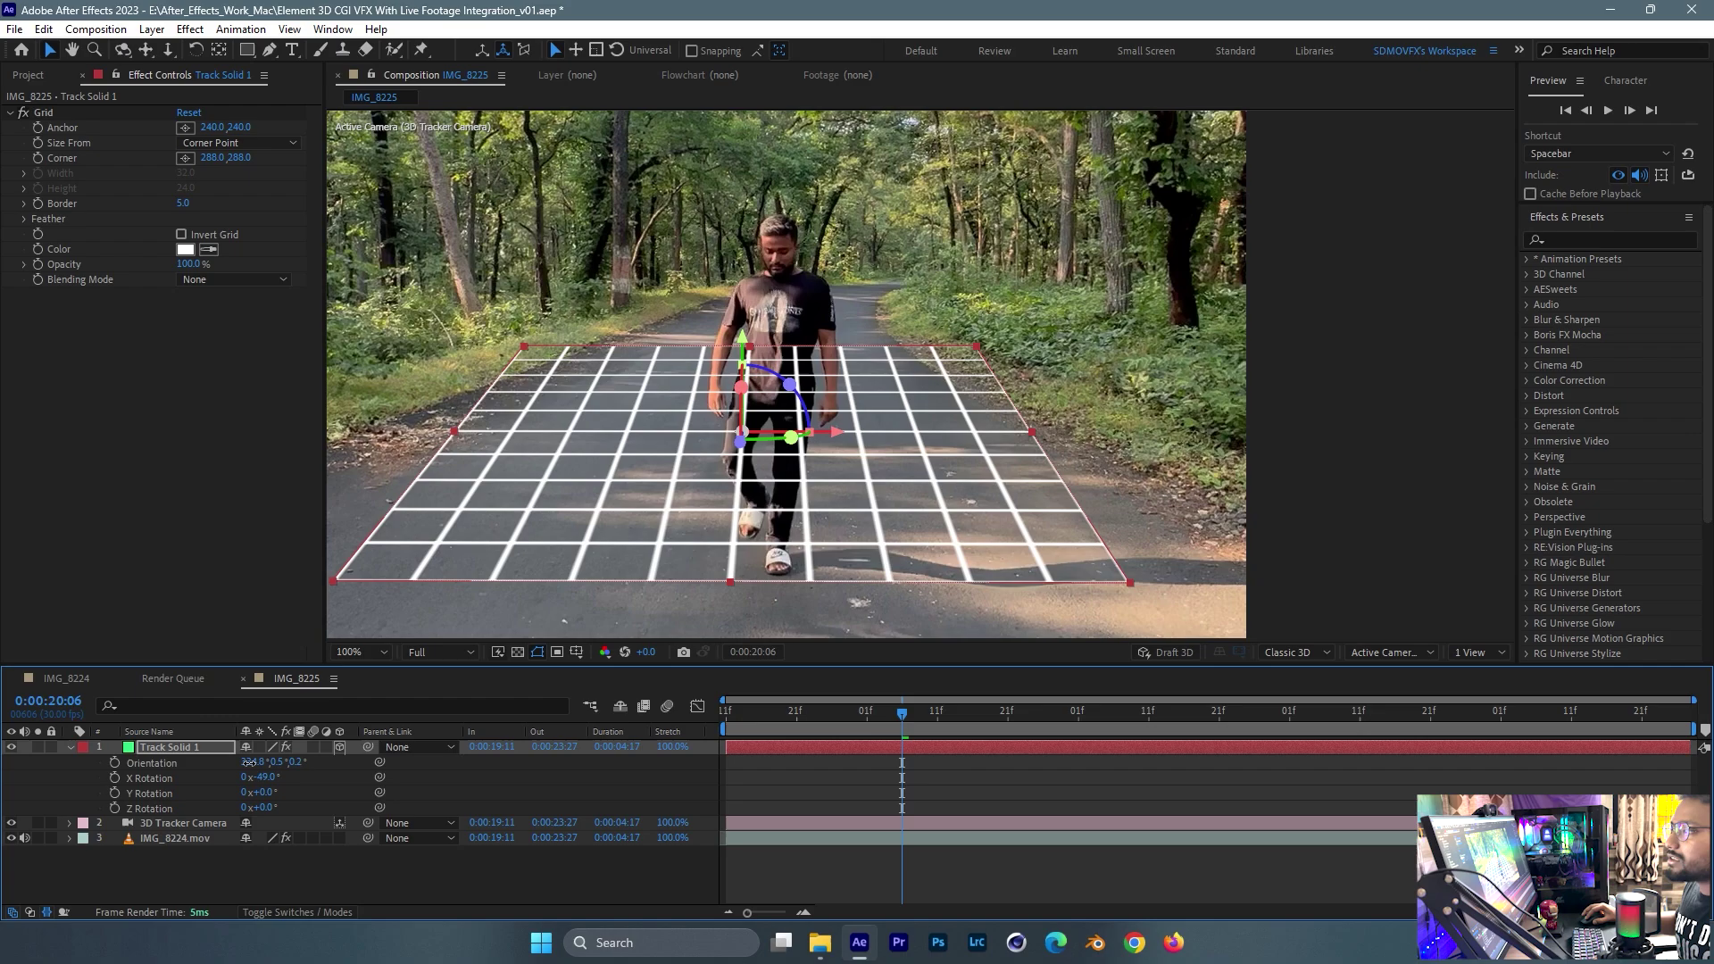
click(248, 763)
drag(244, 764, 241, 765)
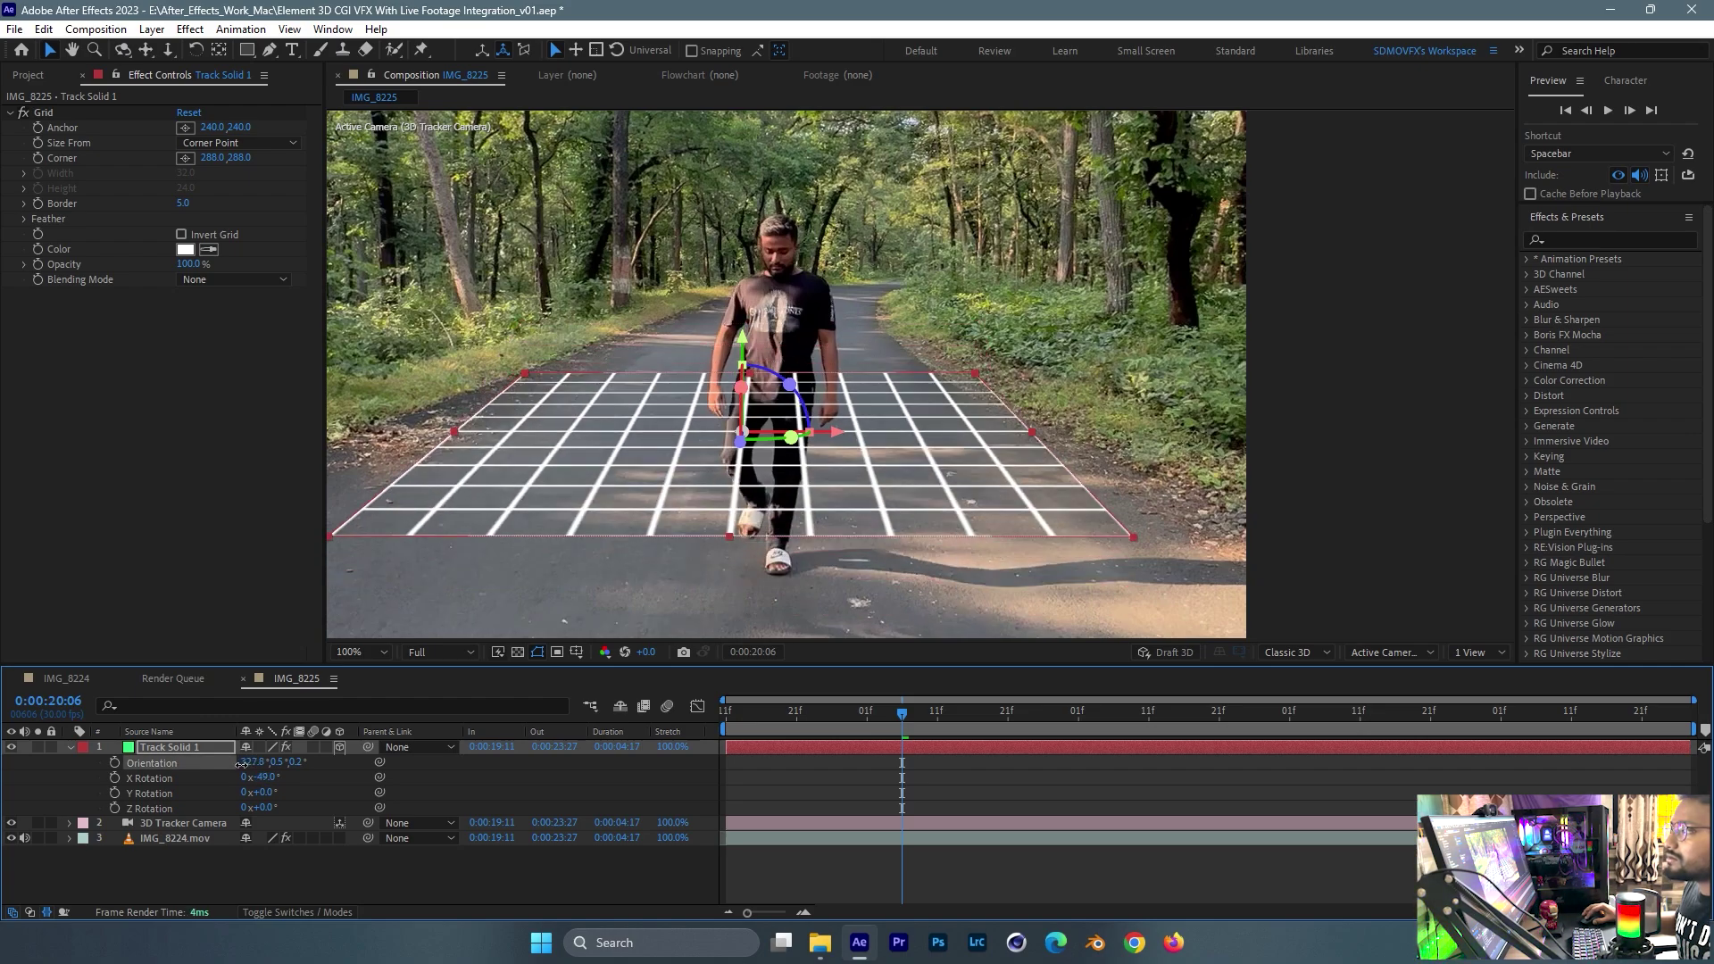
- Preview the grid's tracking, hide Track Solid 1, and discard an unwanted adjustment layer
key(space)
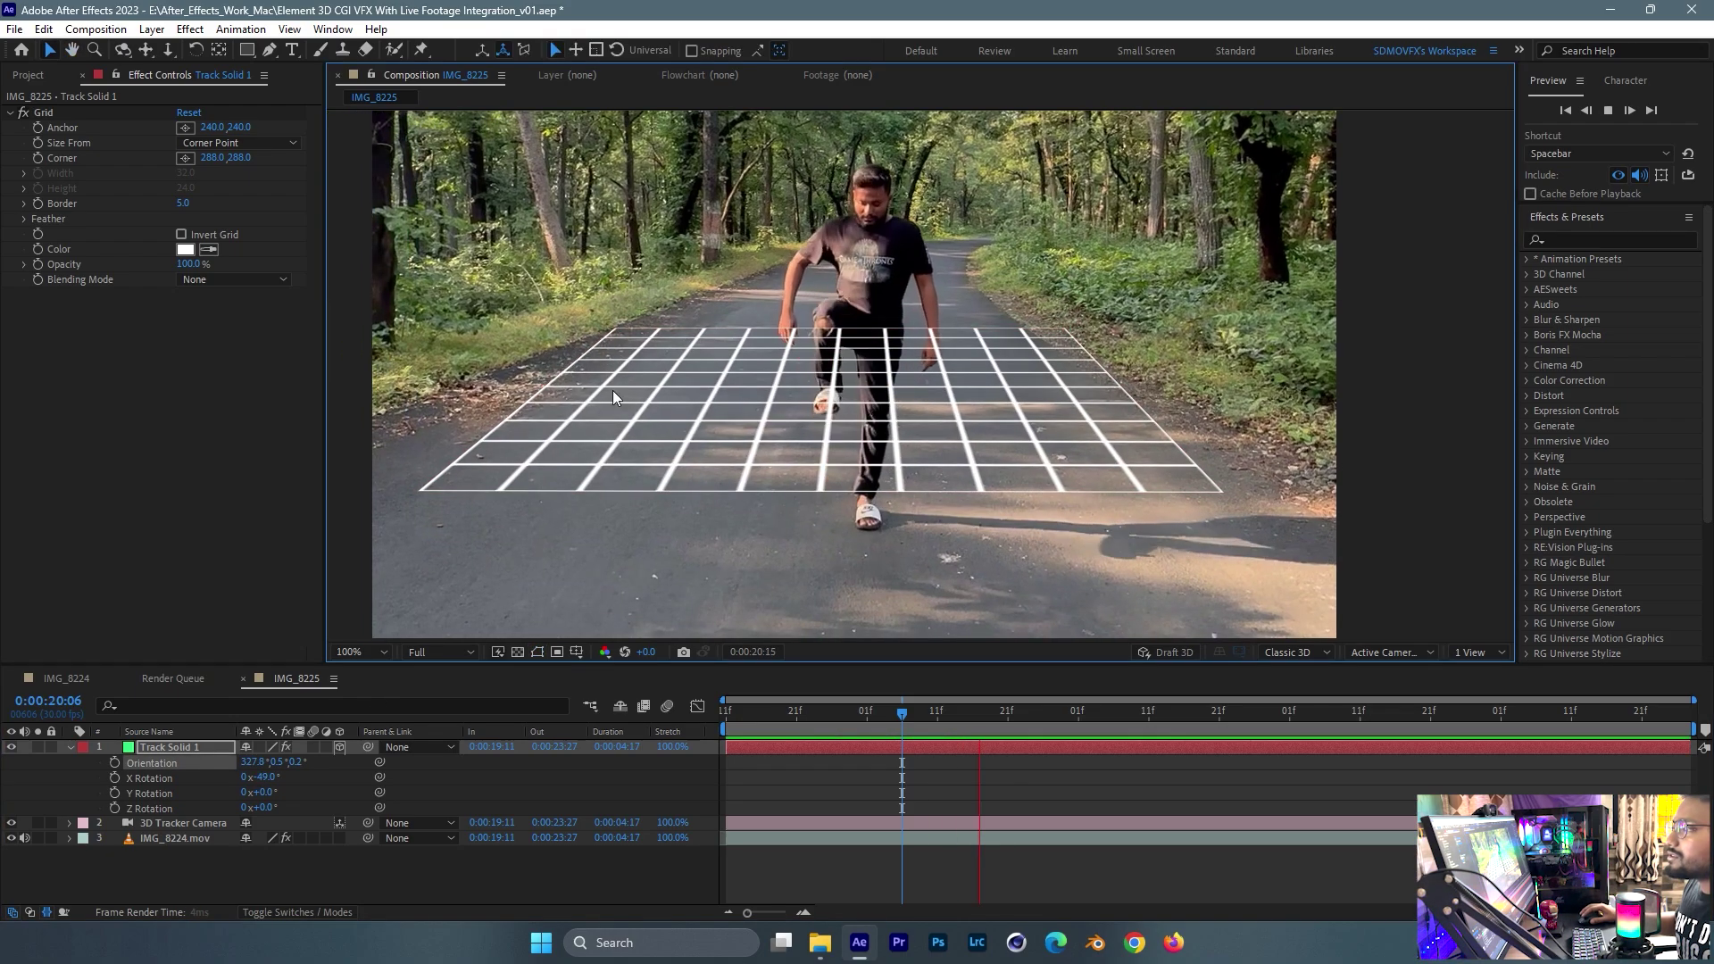
key(space)
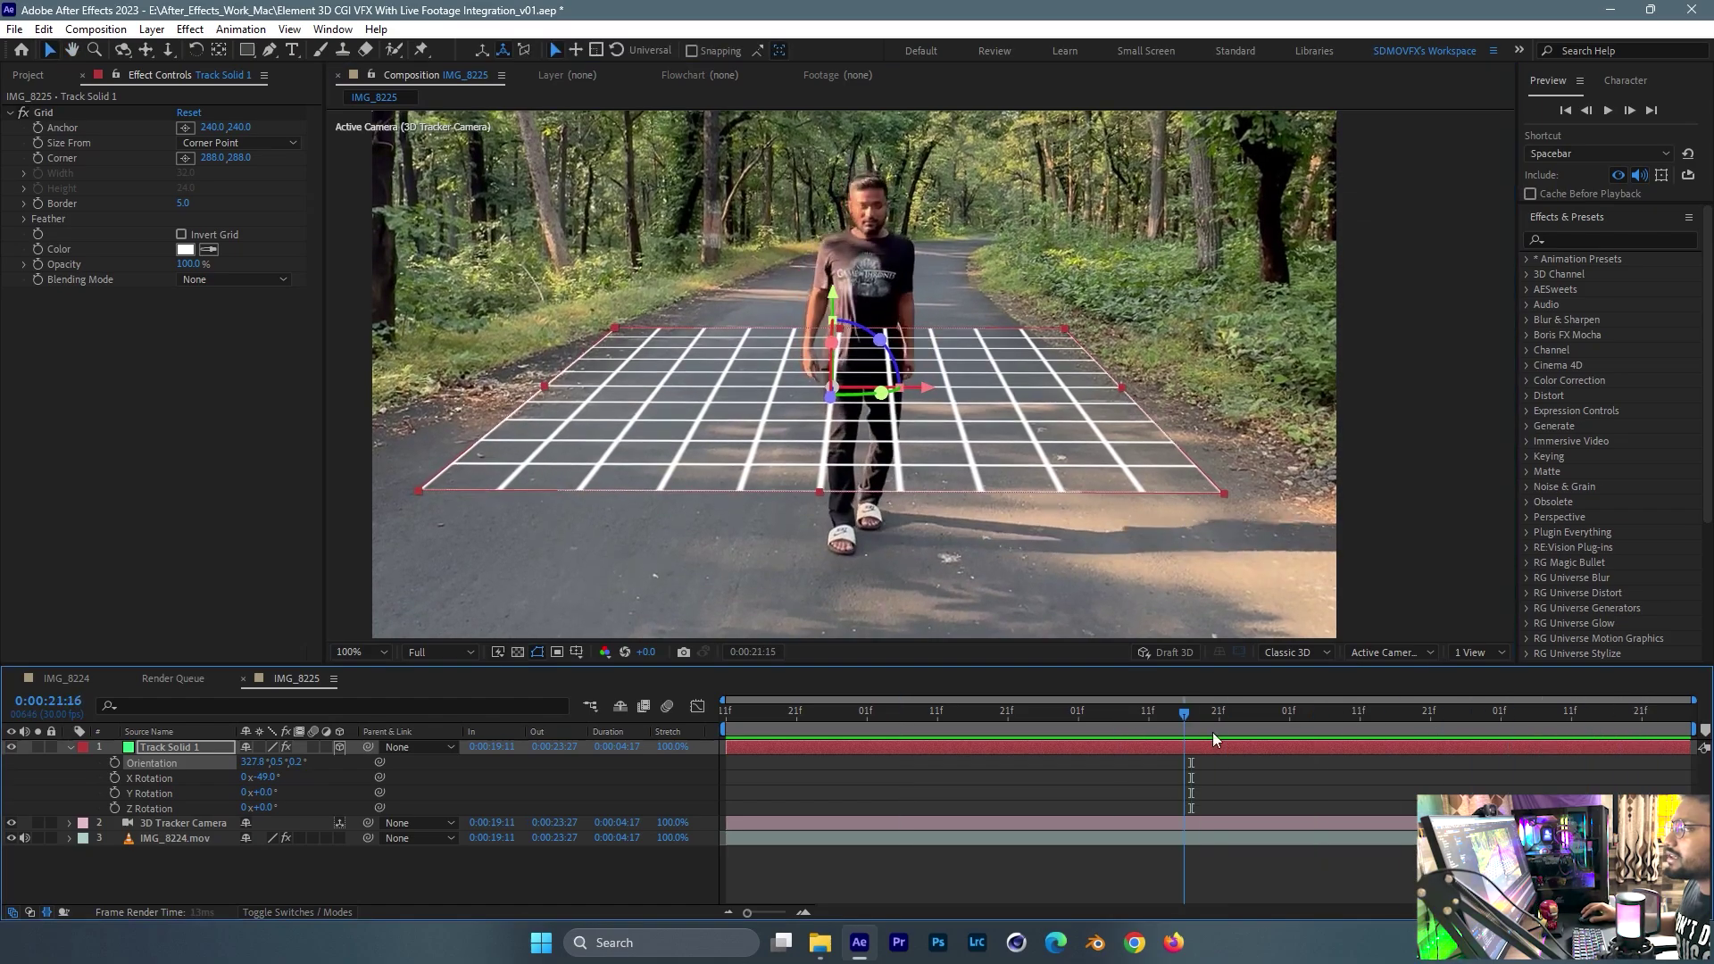
click(799, 712)
scroll(921, 500, down, 2)
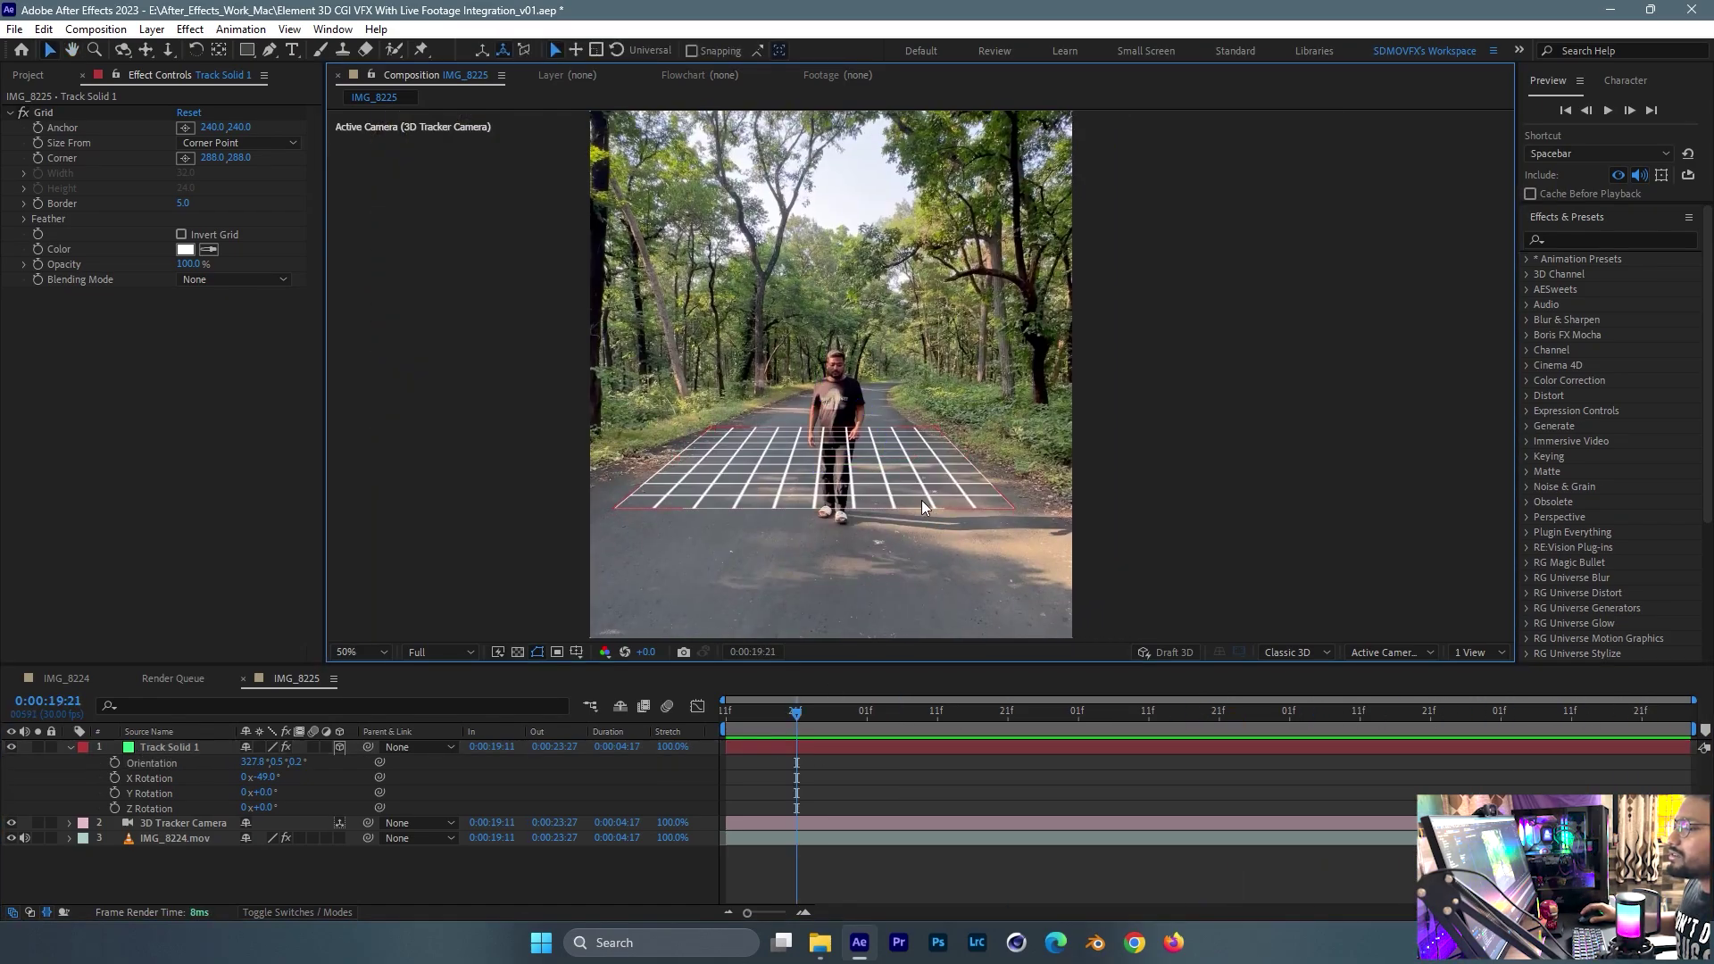
key(ctrl+shift+a)
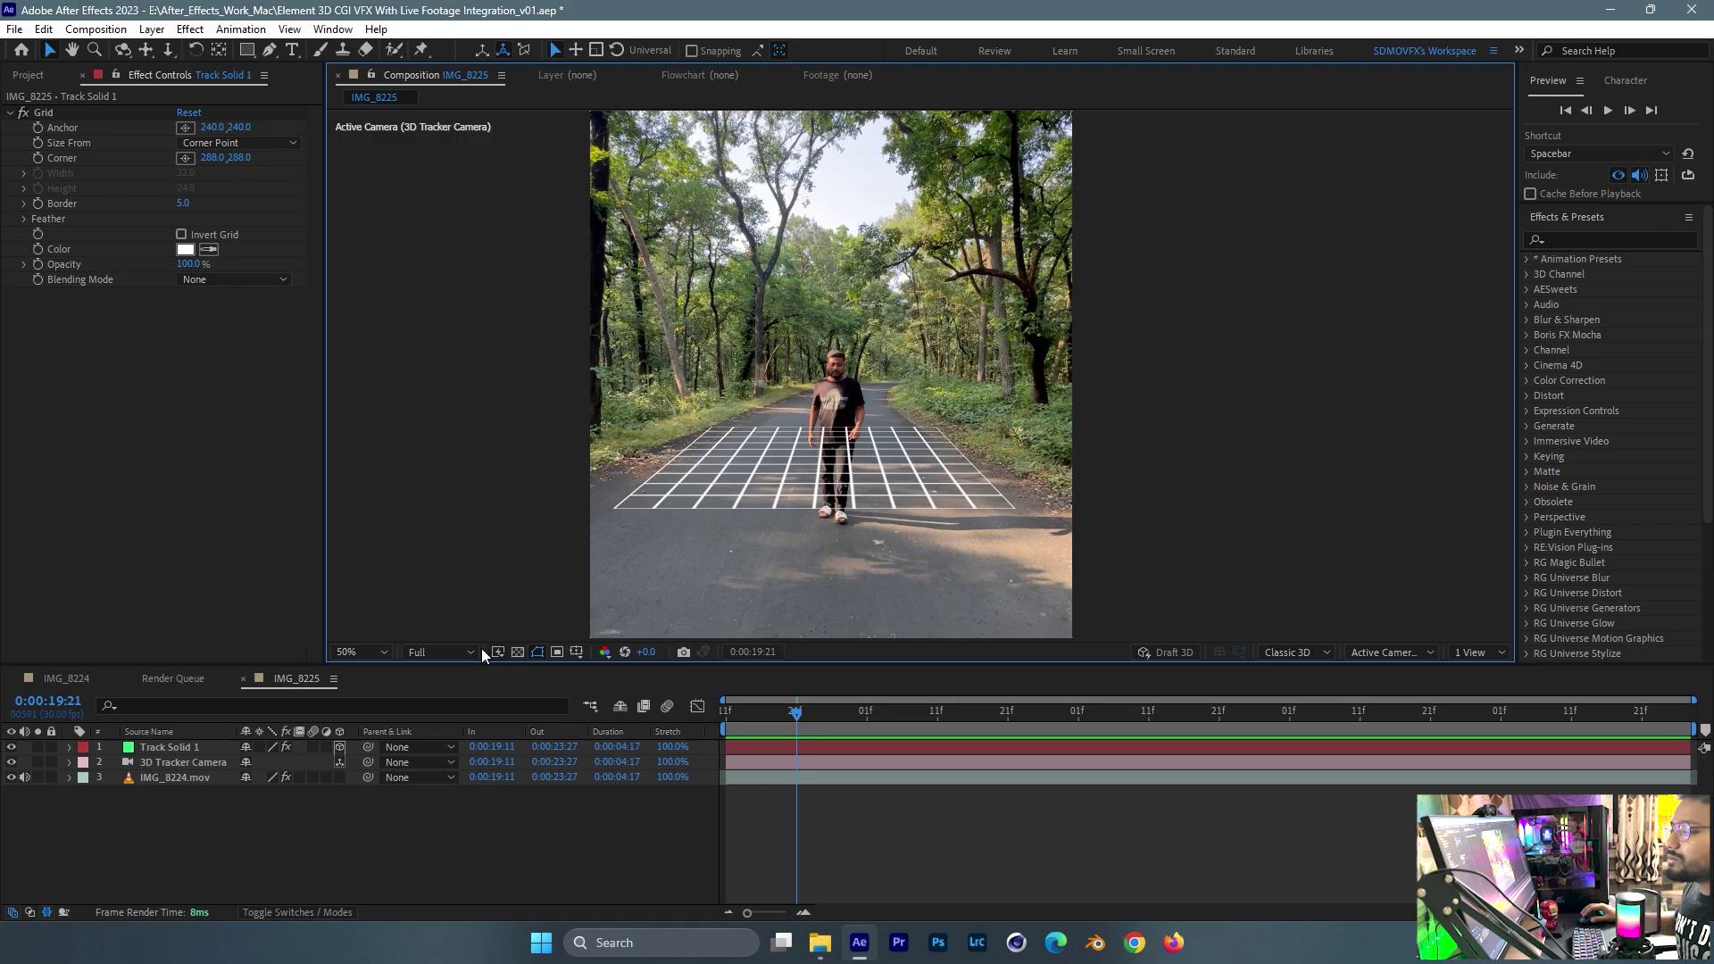
click(168, 748)
click(12, 750)
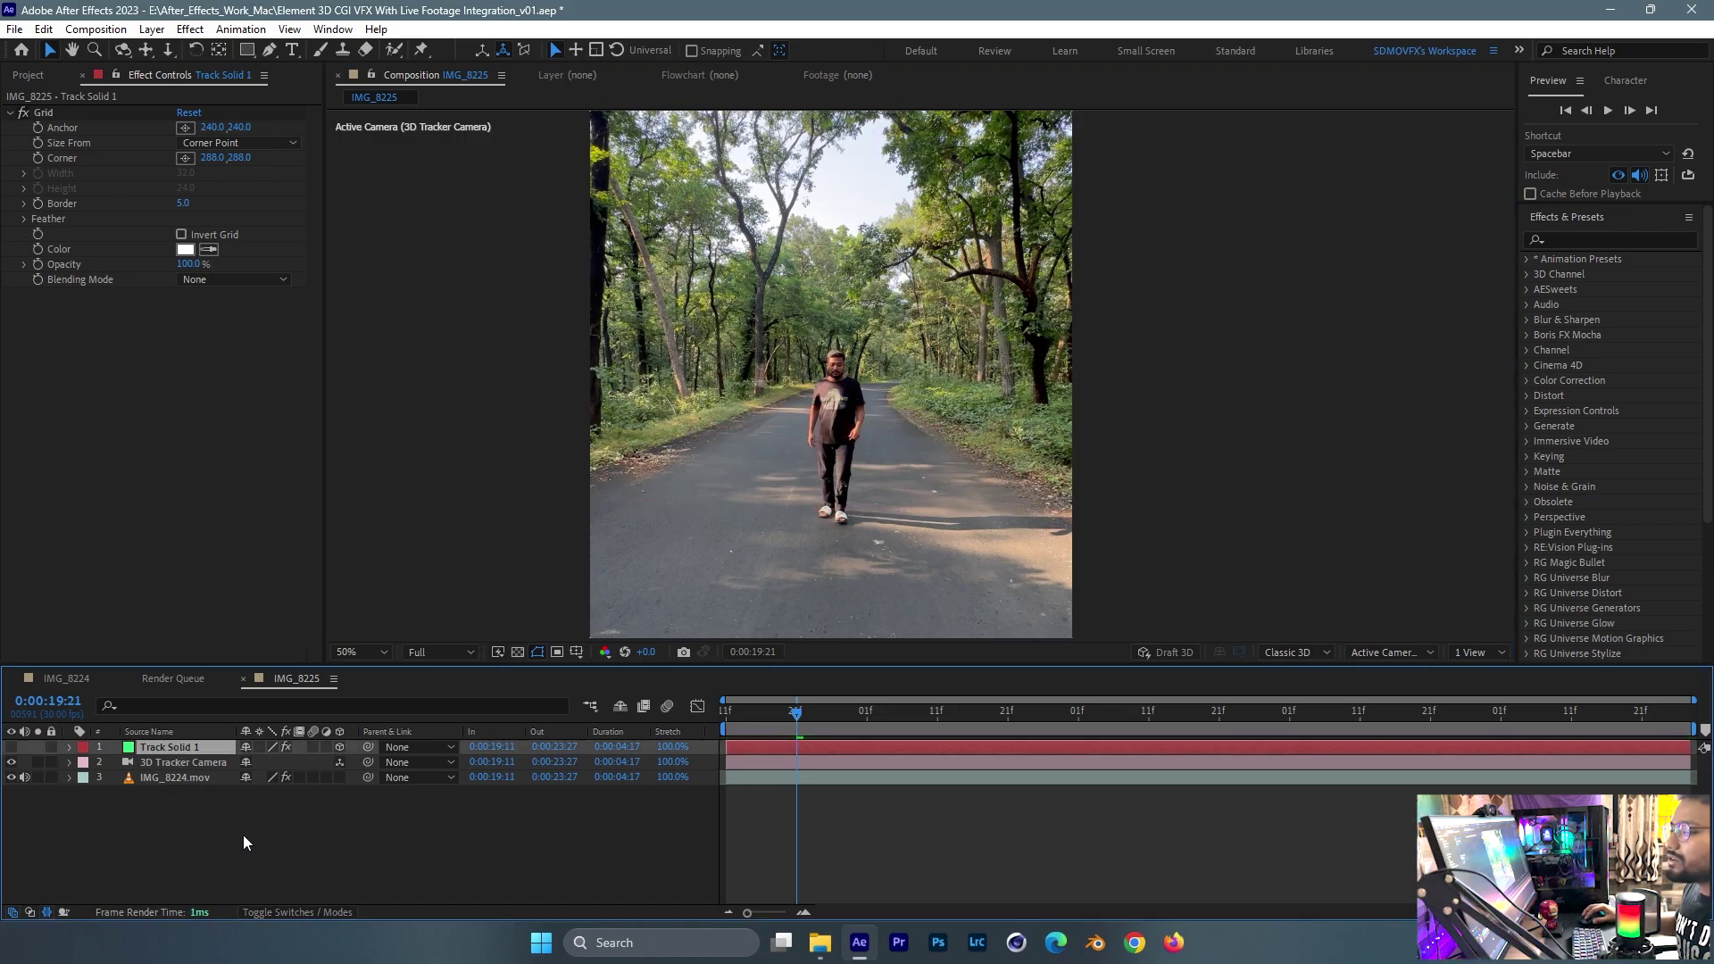
click(242, 833)
key(ctrl+alt+y)
key(Delete)
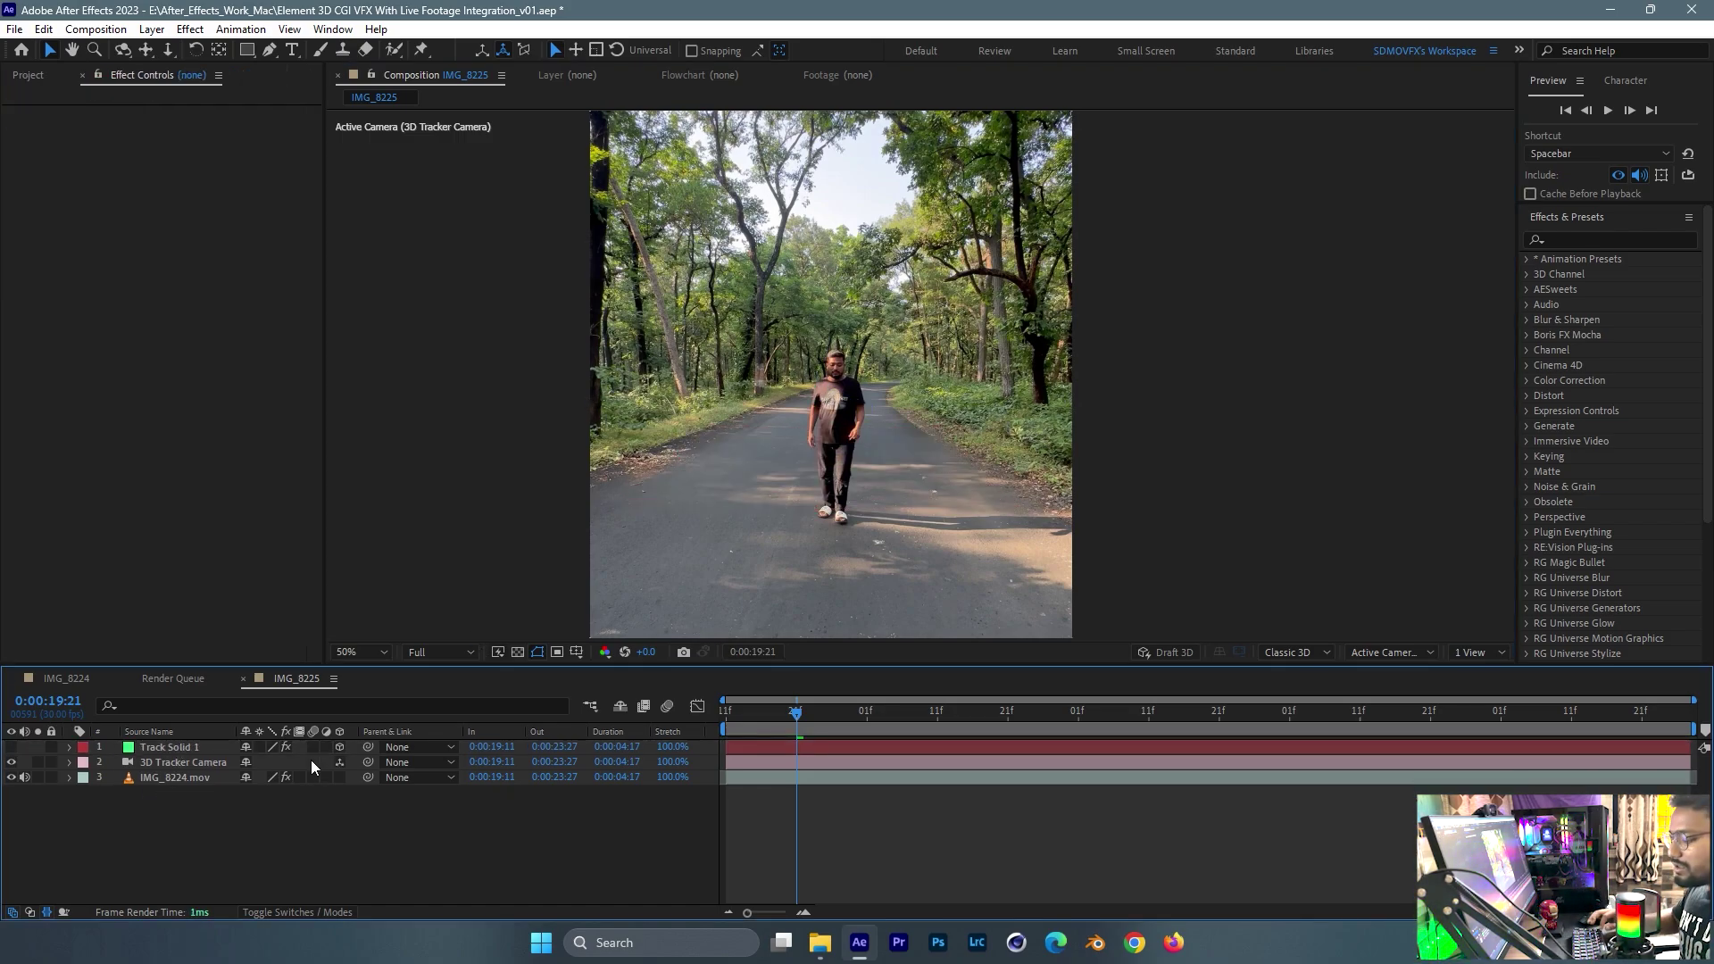
- Create a black solid named E3D and apply the Element effect to it
key(ctrl+y)
text(E3D)
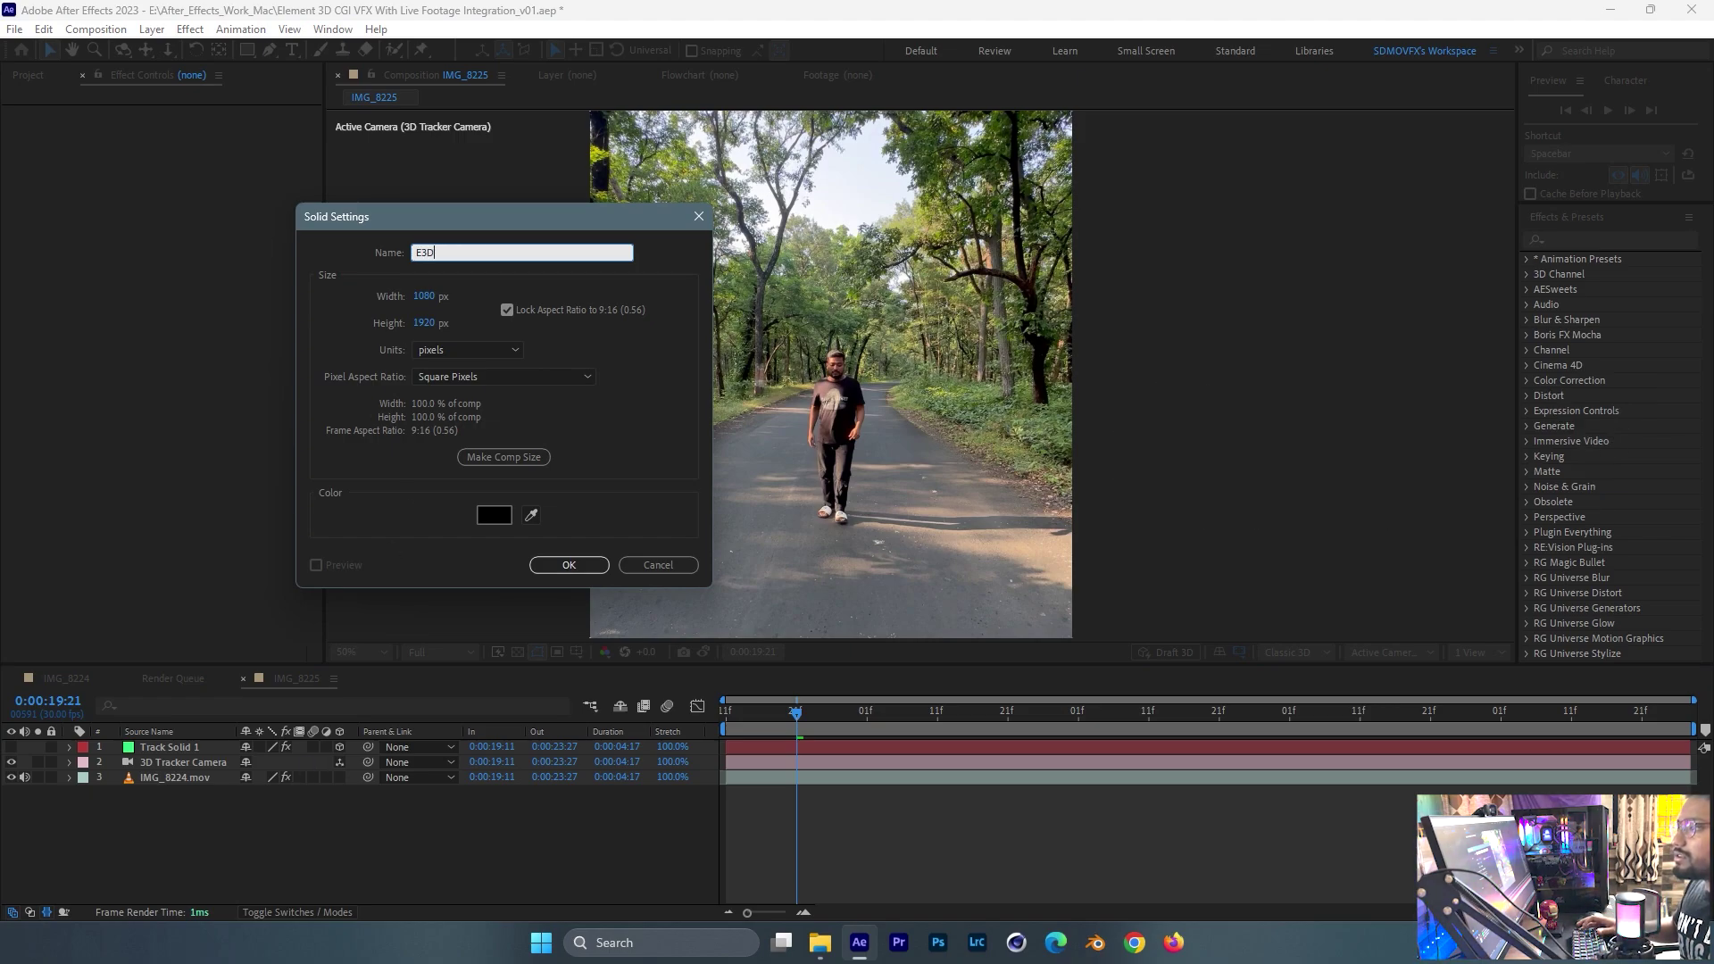
key(Return)
key(ctrl+space)
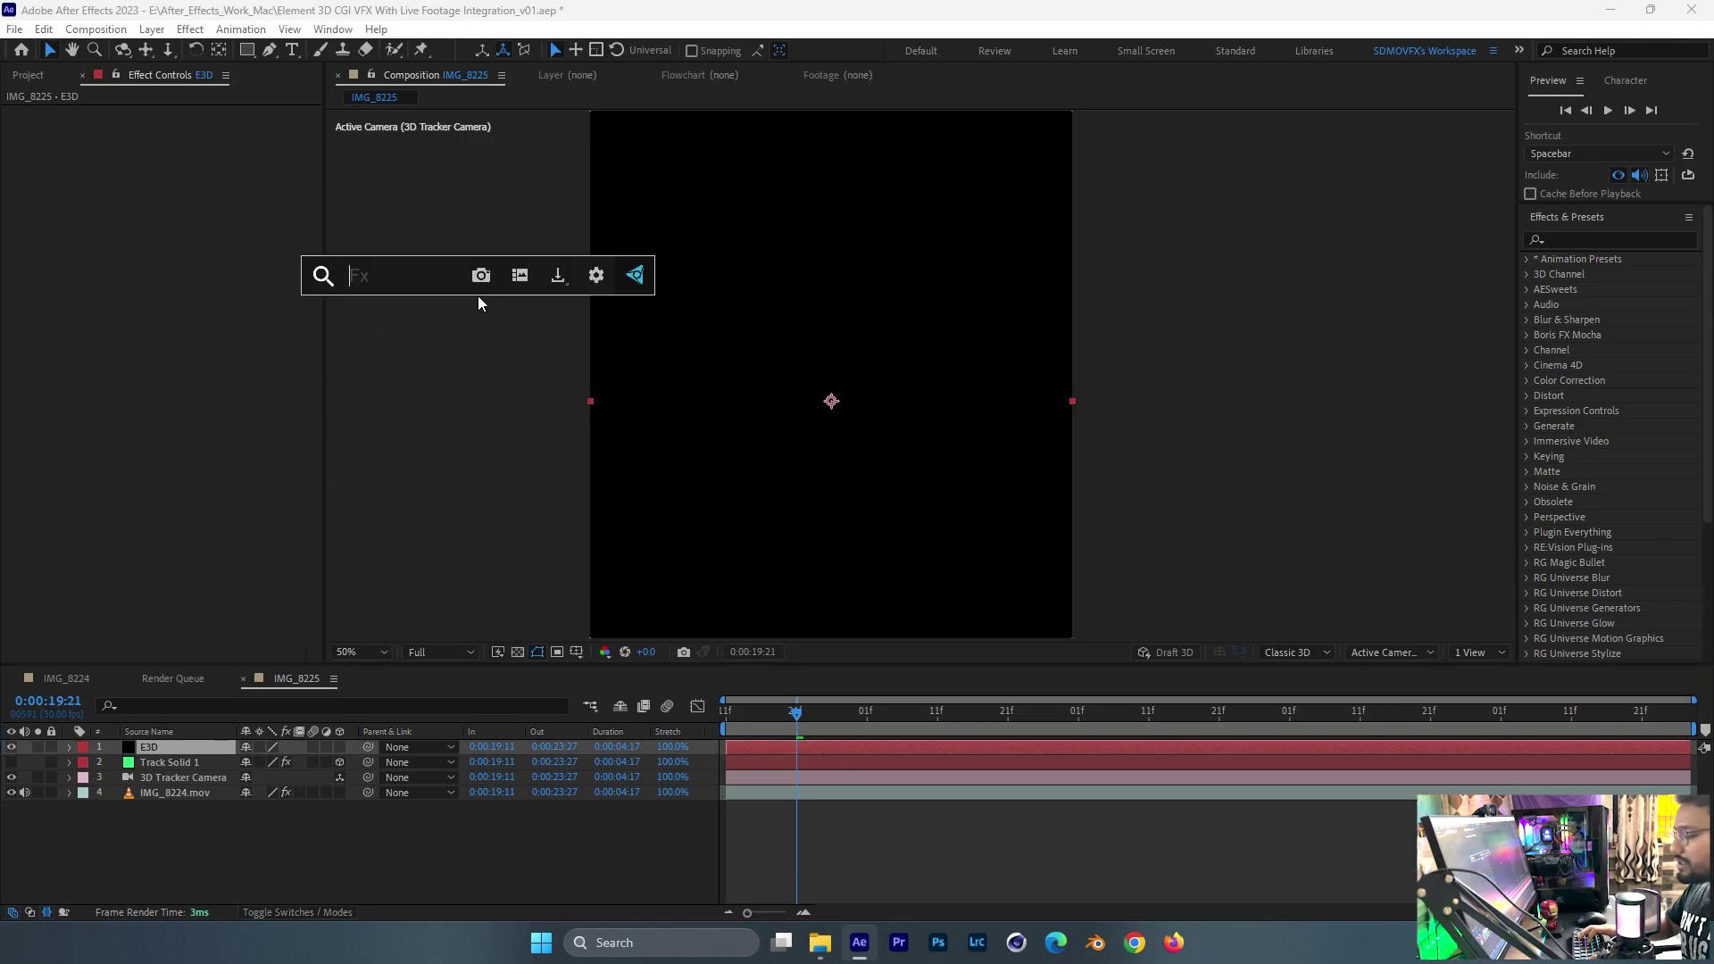
text(elem)
key(Return)
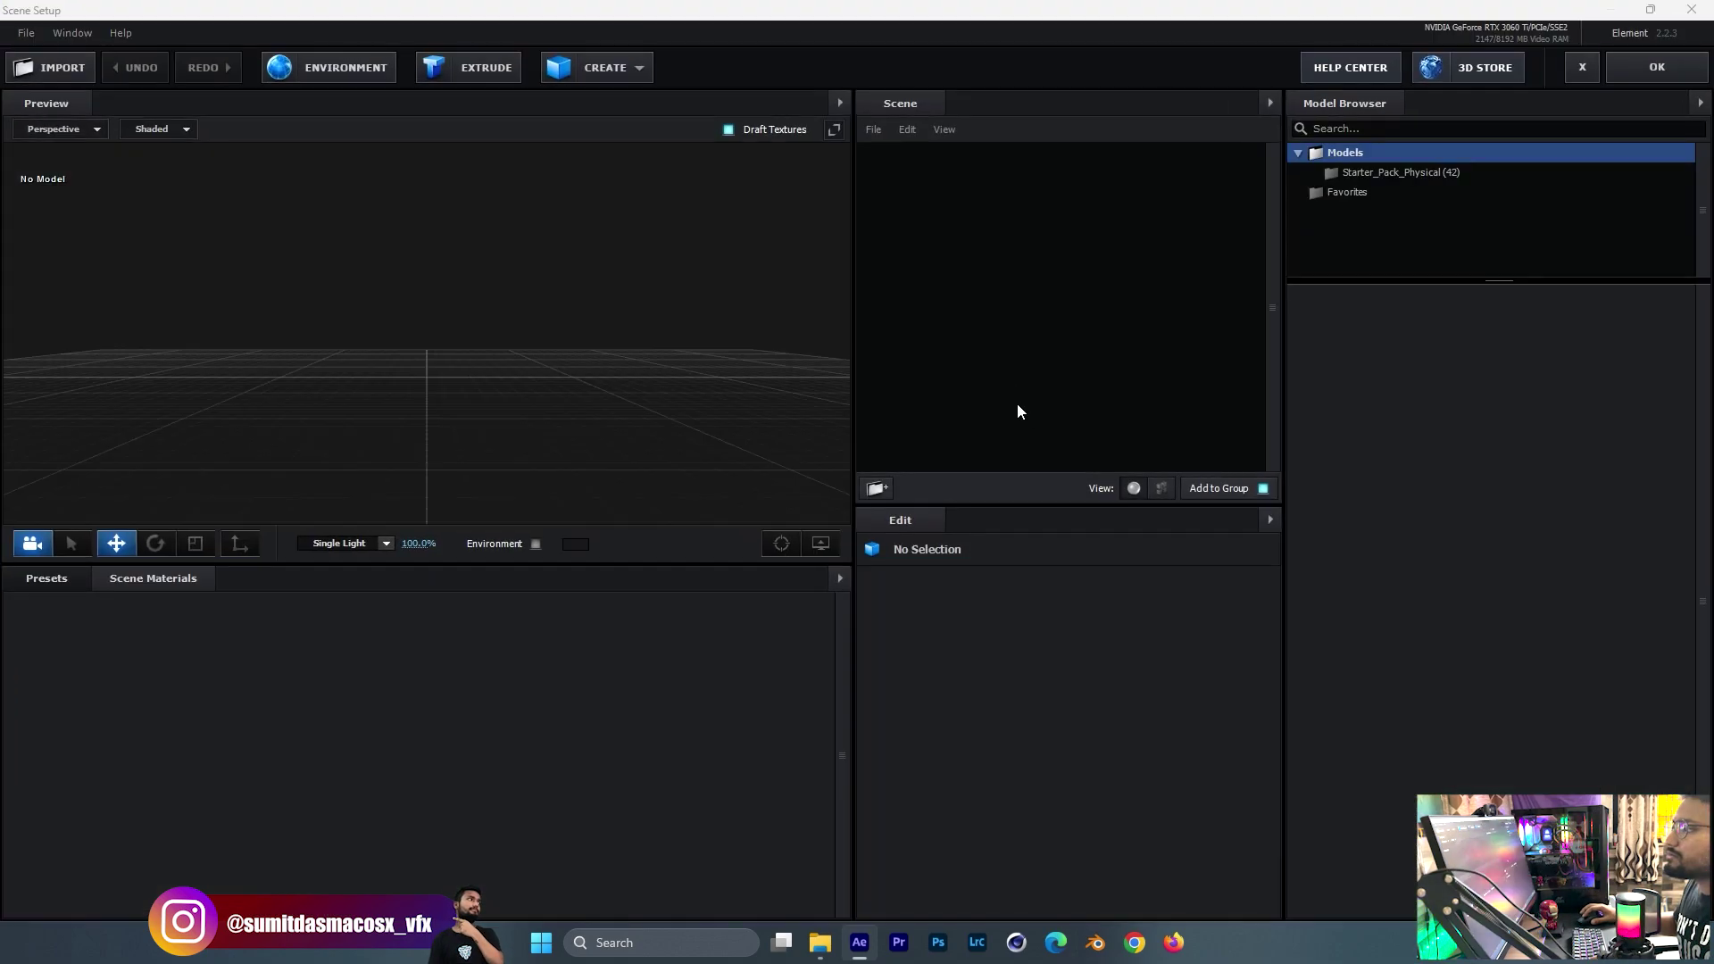
- Add rock_02 and rock_03 from Starter_Pack_Physical, placing rock_03 right of rock_02
click(1374, 170)
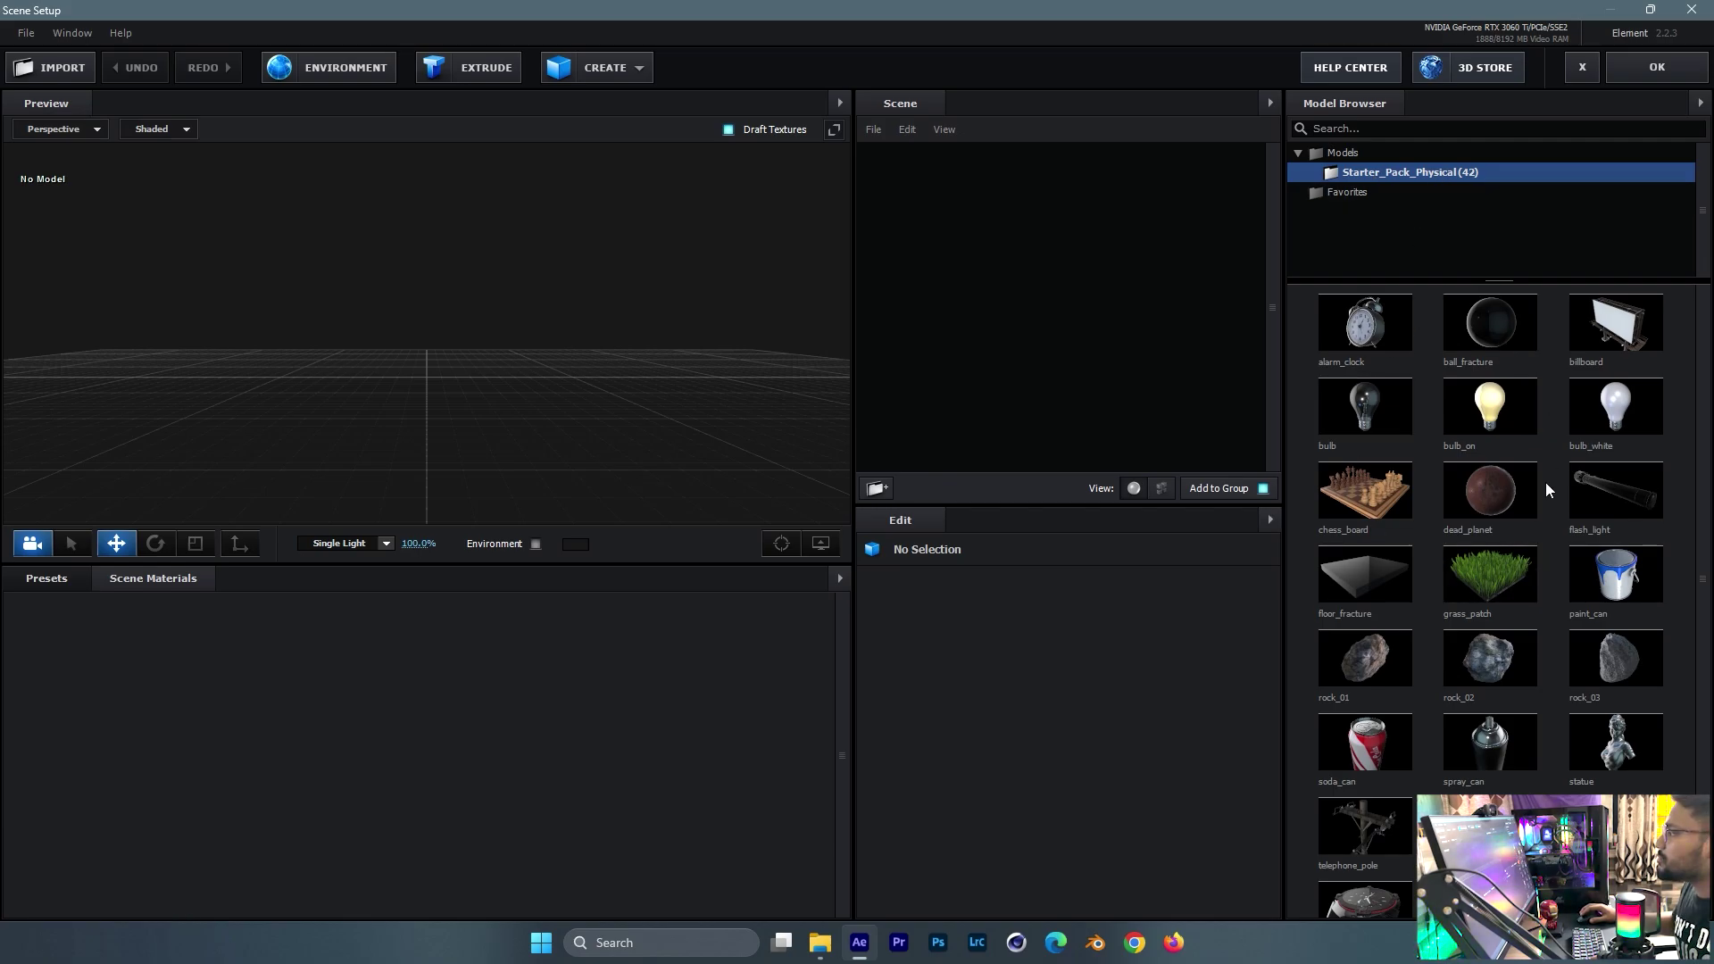
scroll(1558, 536, down, 1)
scroll(1558, 366, up, 1)
click(1487, 661)
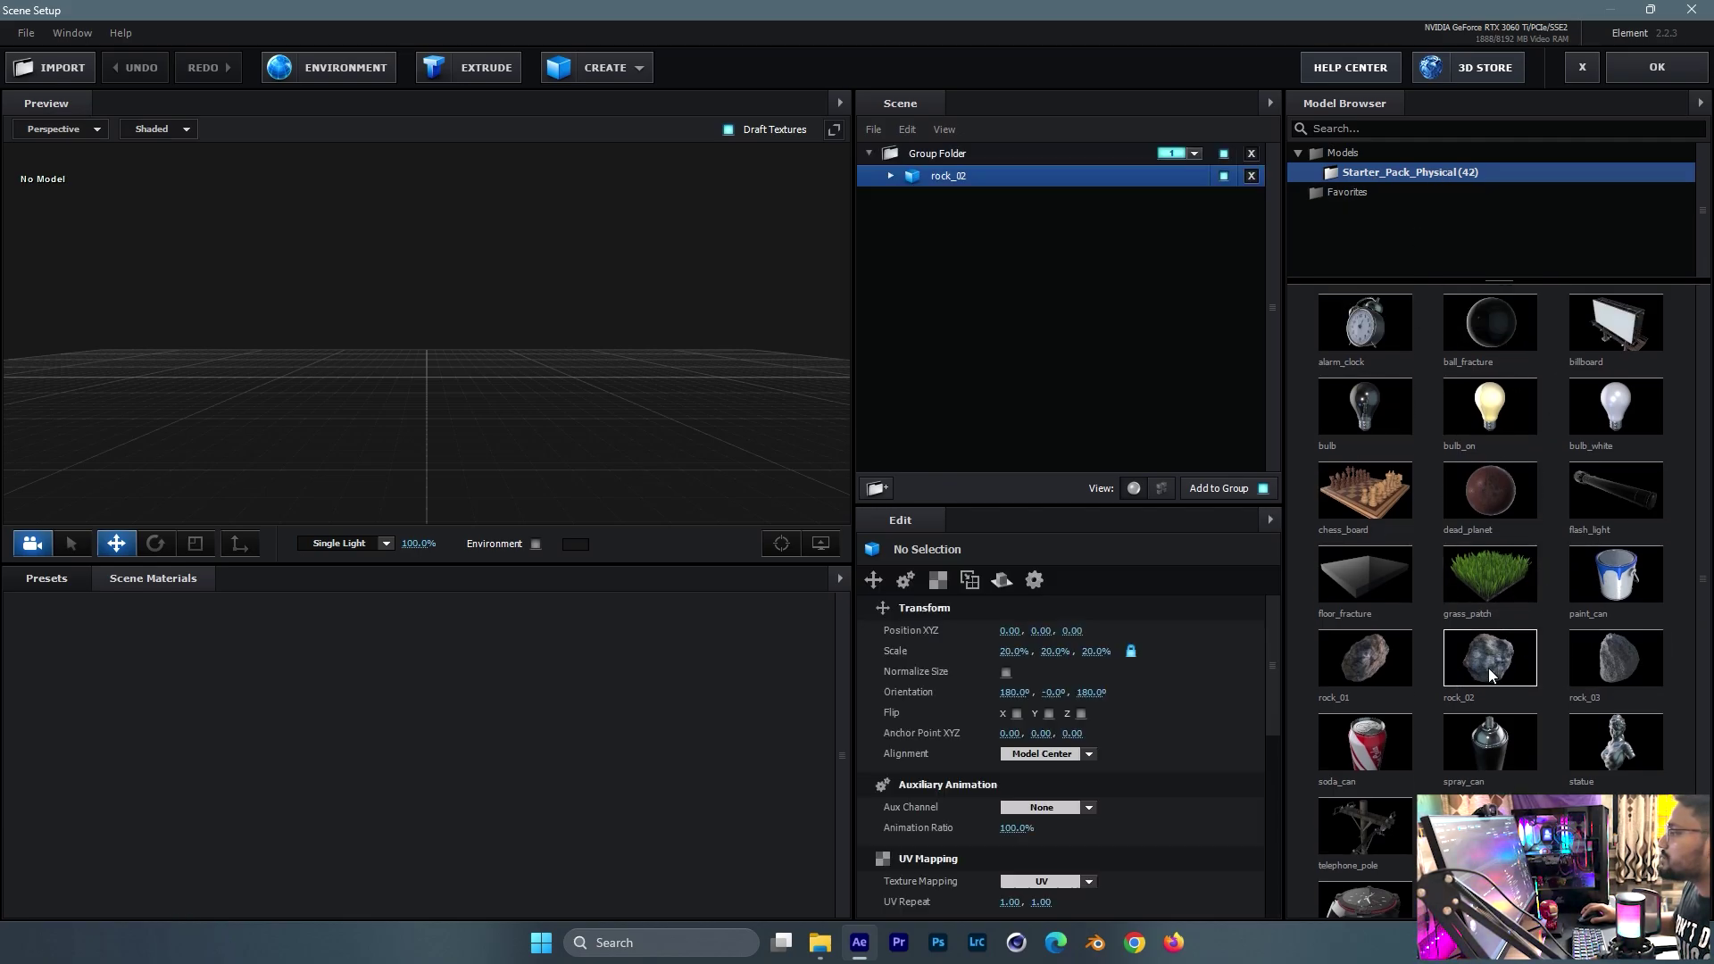
click(1614, 655)
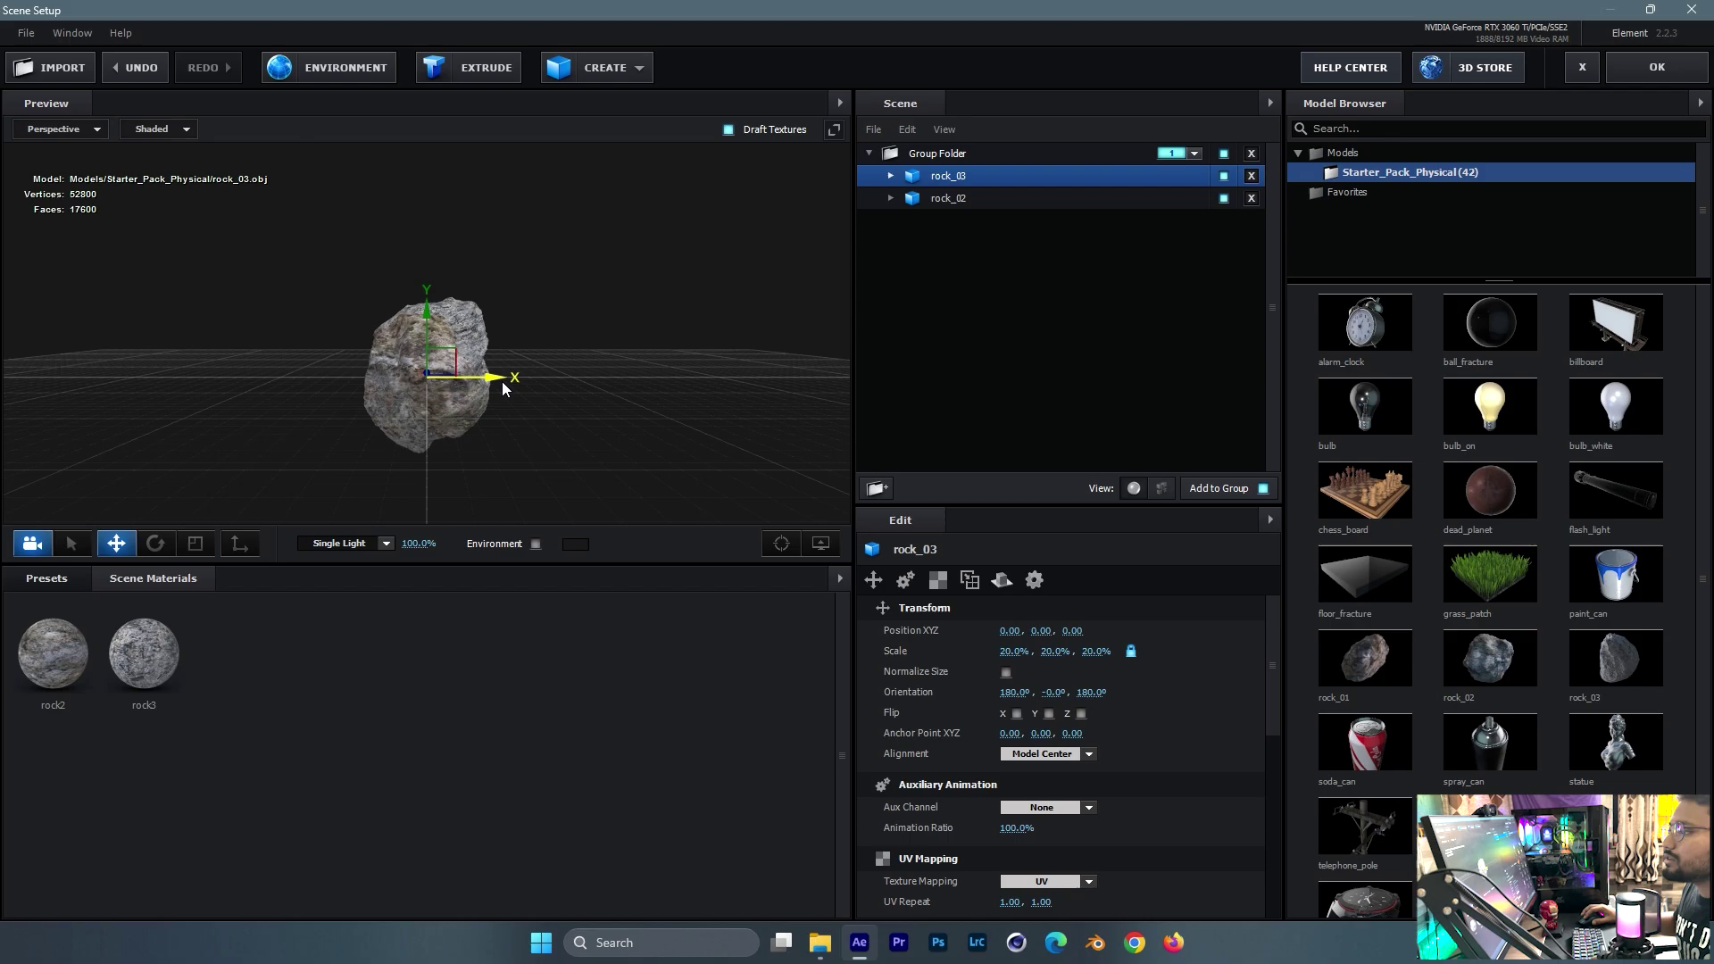
drag(498, 377, 736, 413)
- Add rock_01, move it left of the others, and push rock_03 back along Z
click(1389, 685)
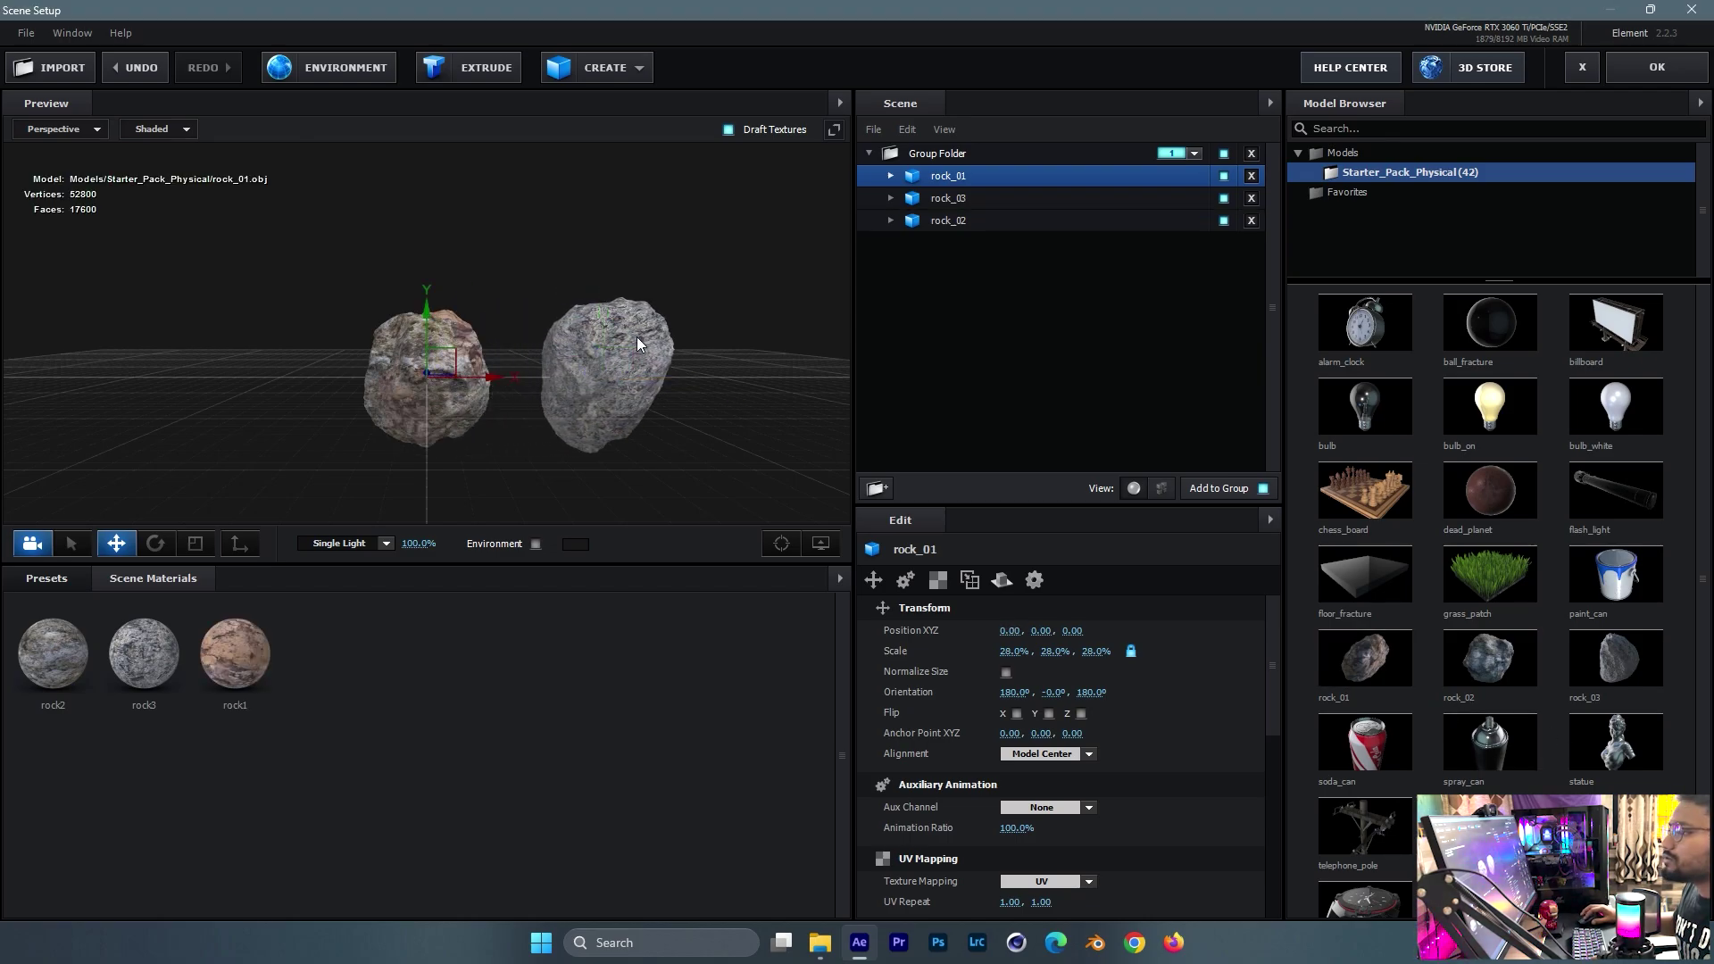
drag(500, 419, 578, 396)
drag(499, 347, 266, 214)
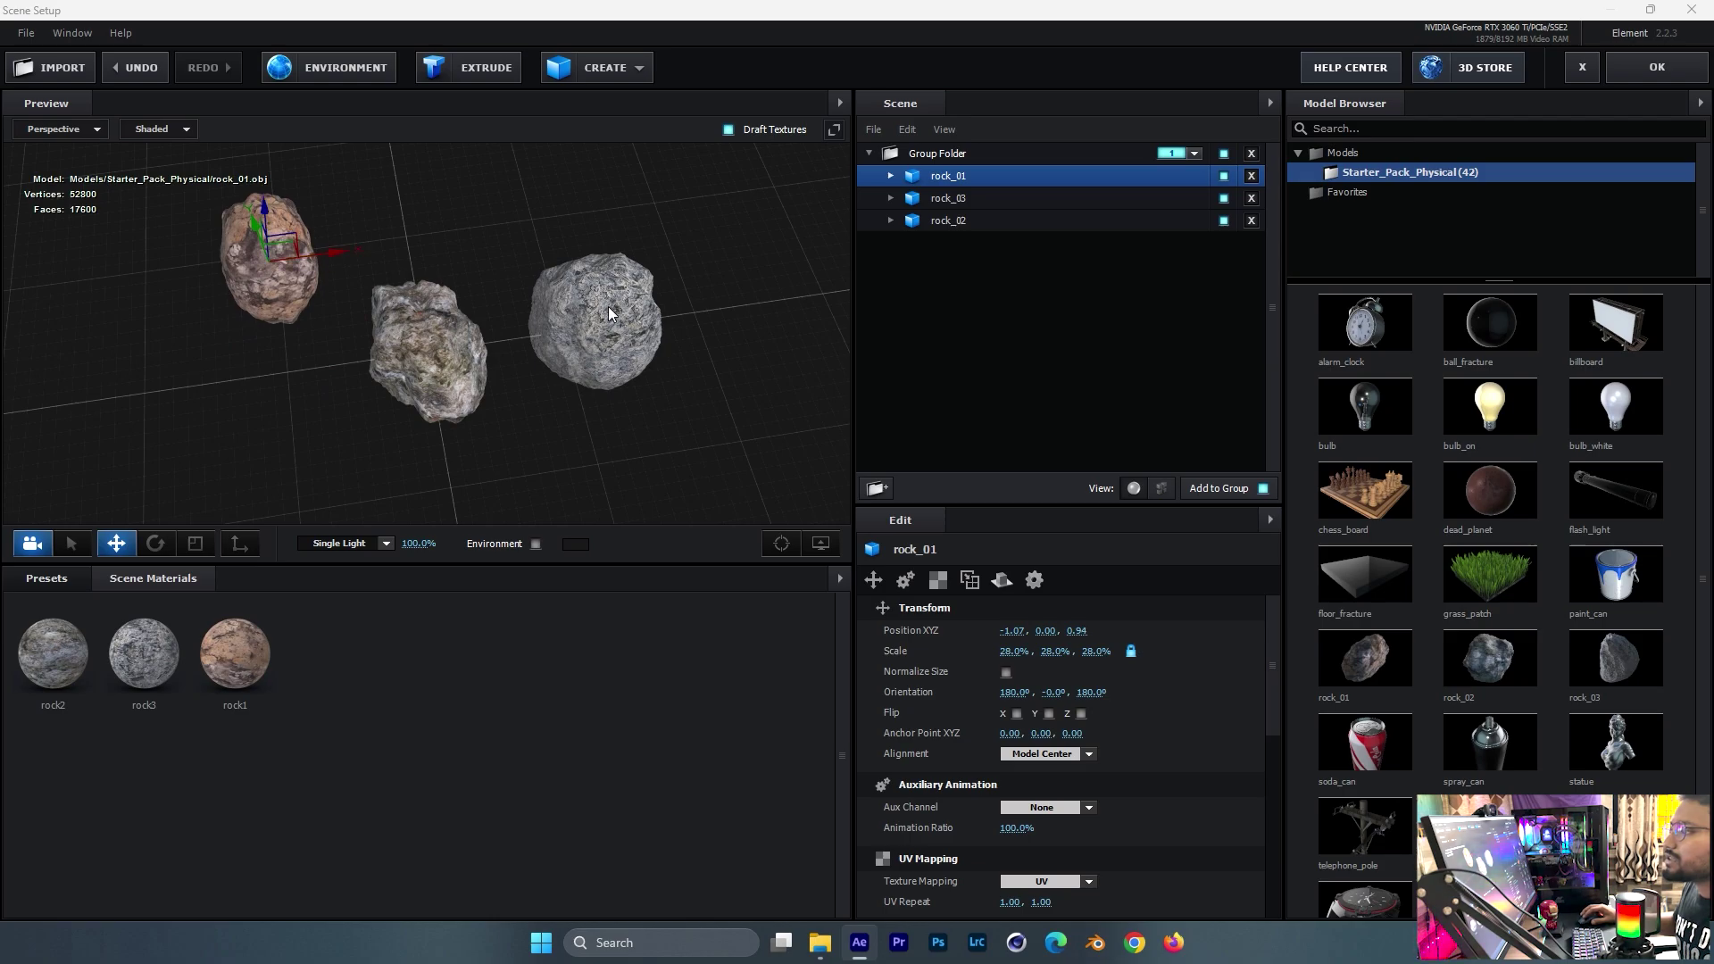
click(953, 224)
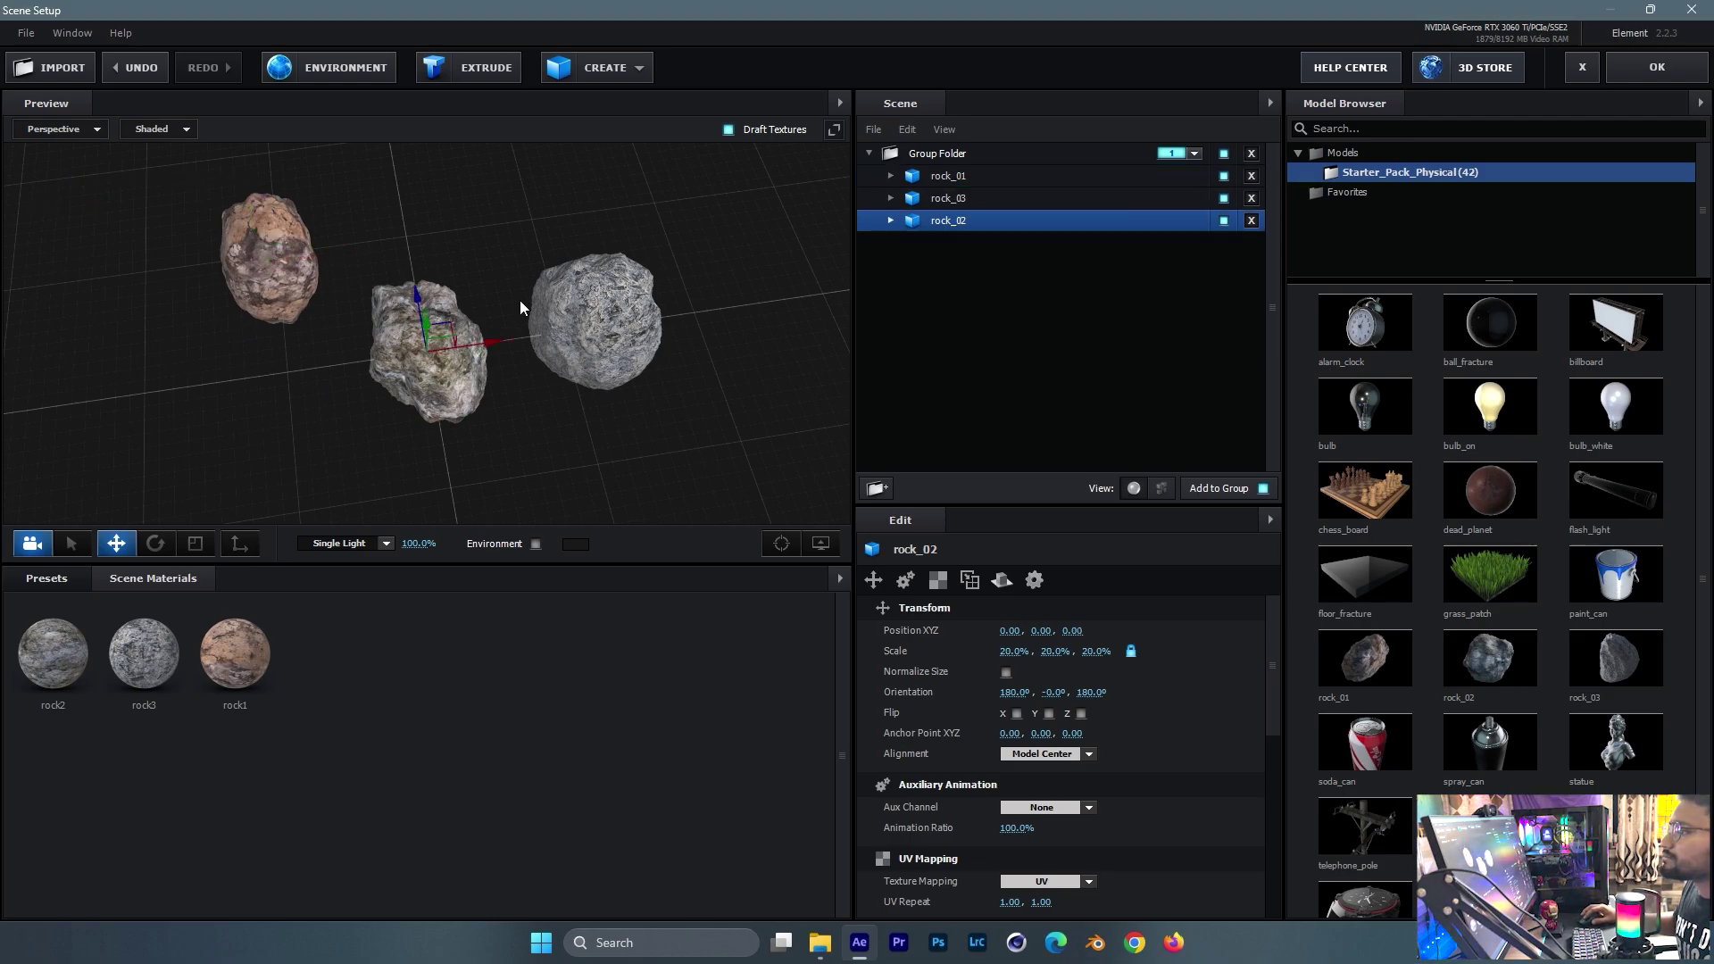
click(916, 198)
drag(575, 271, 539, 386)
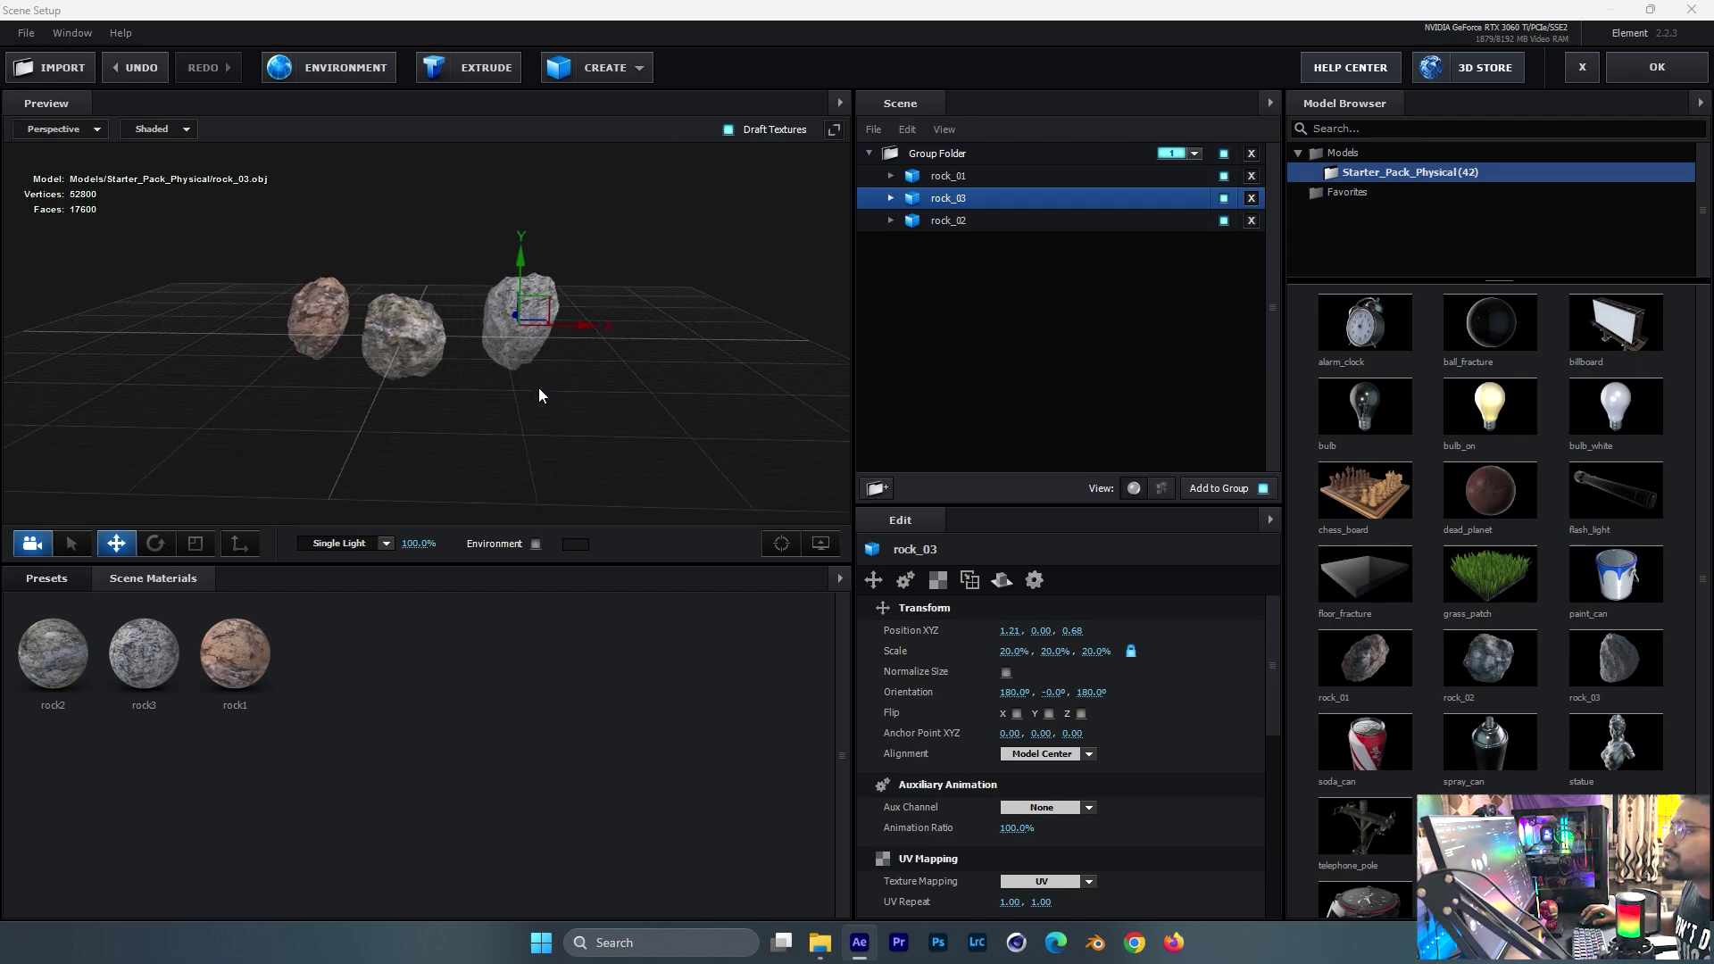
- Add a ground plane under the rocks and scale it to 601.2%
click(615, 71)
click(833, 109)
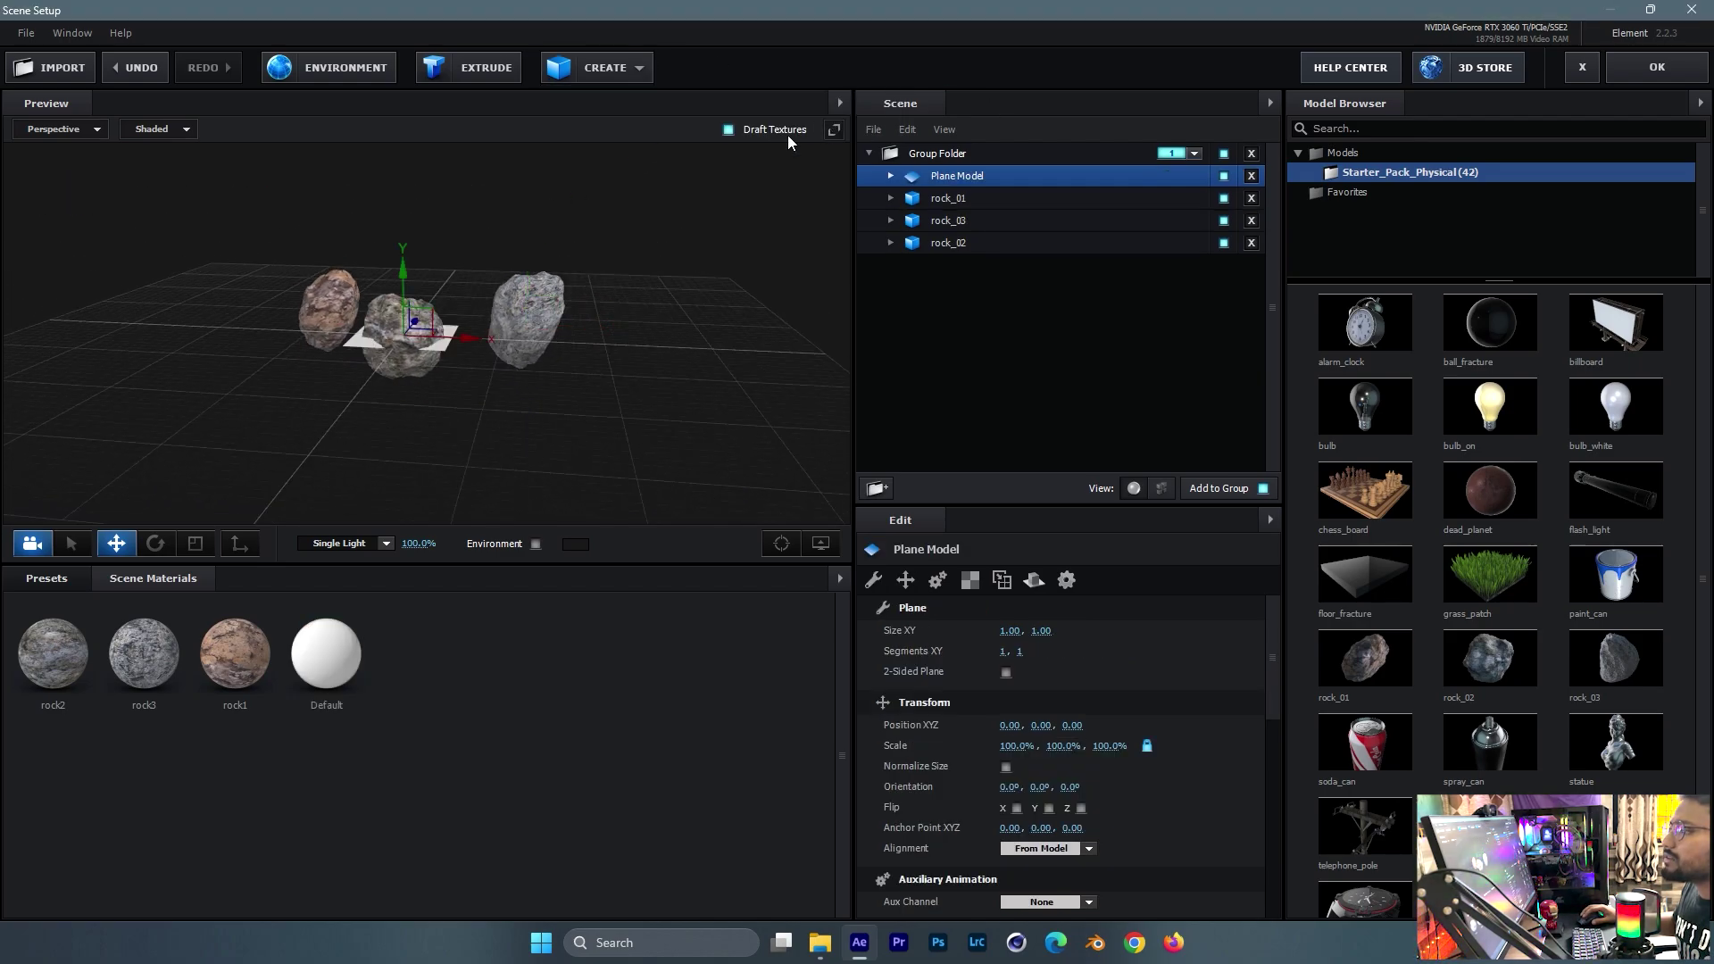
click(1006, 766)
drag(652, 514, 476, 436)
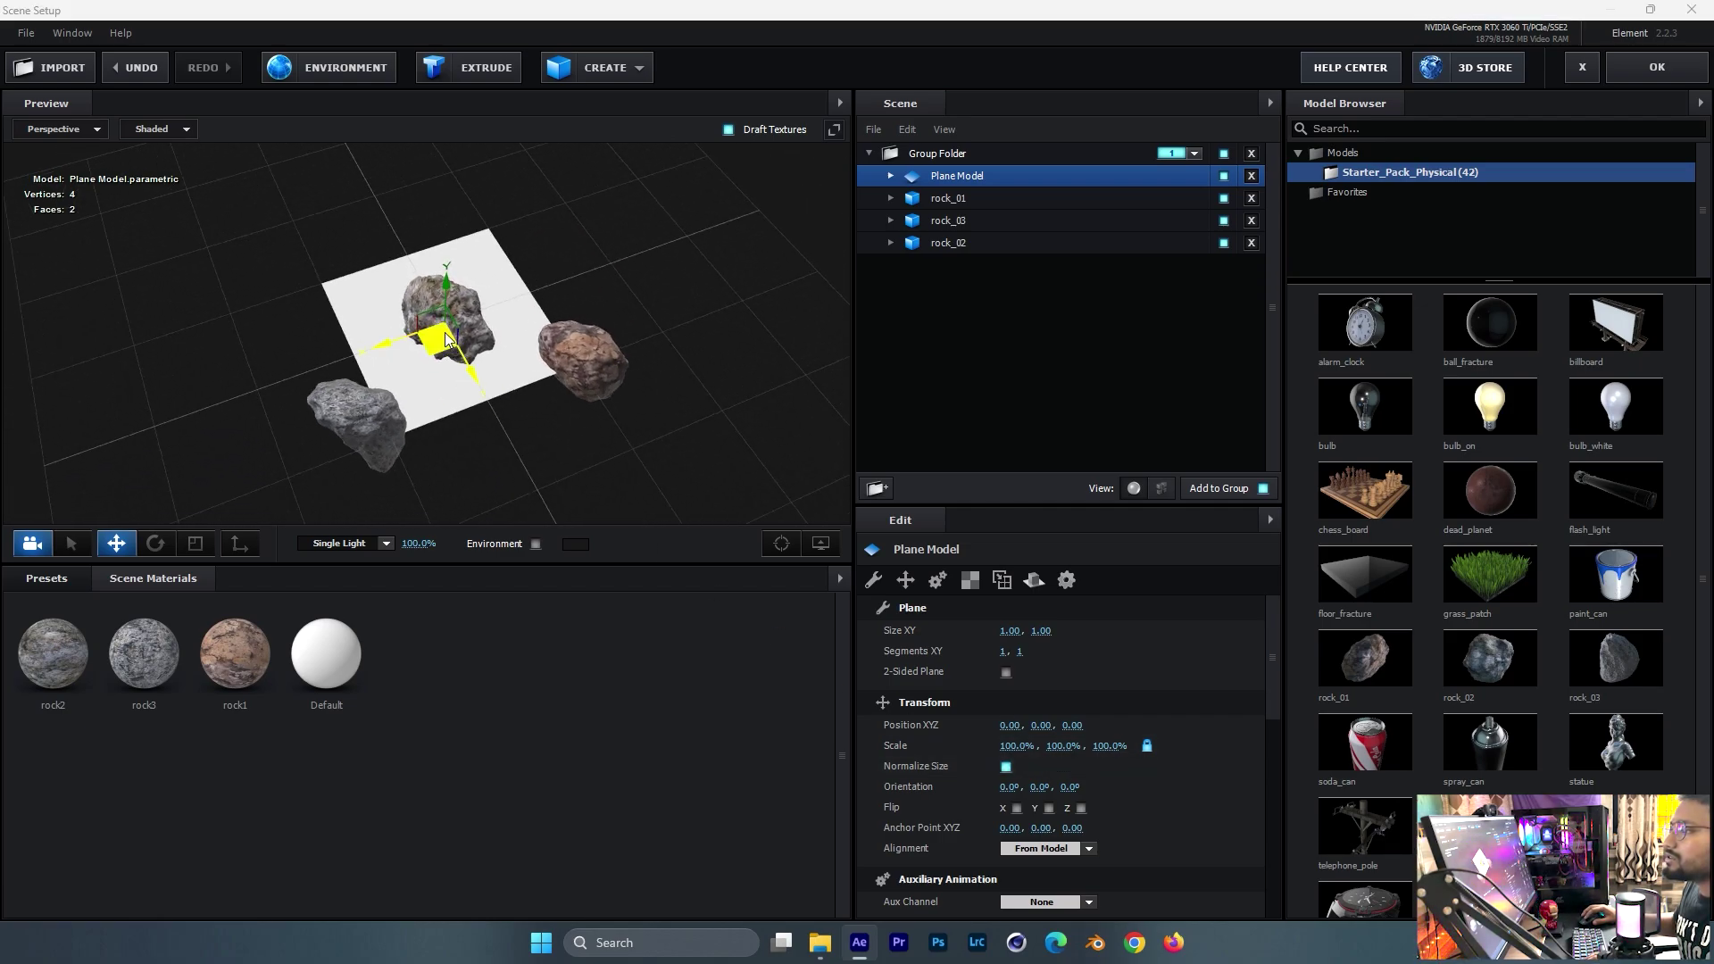
key(r)
drag(445, 337, 1015, 337)
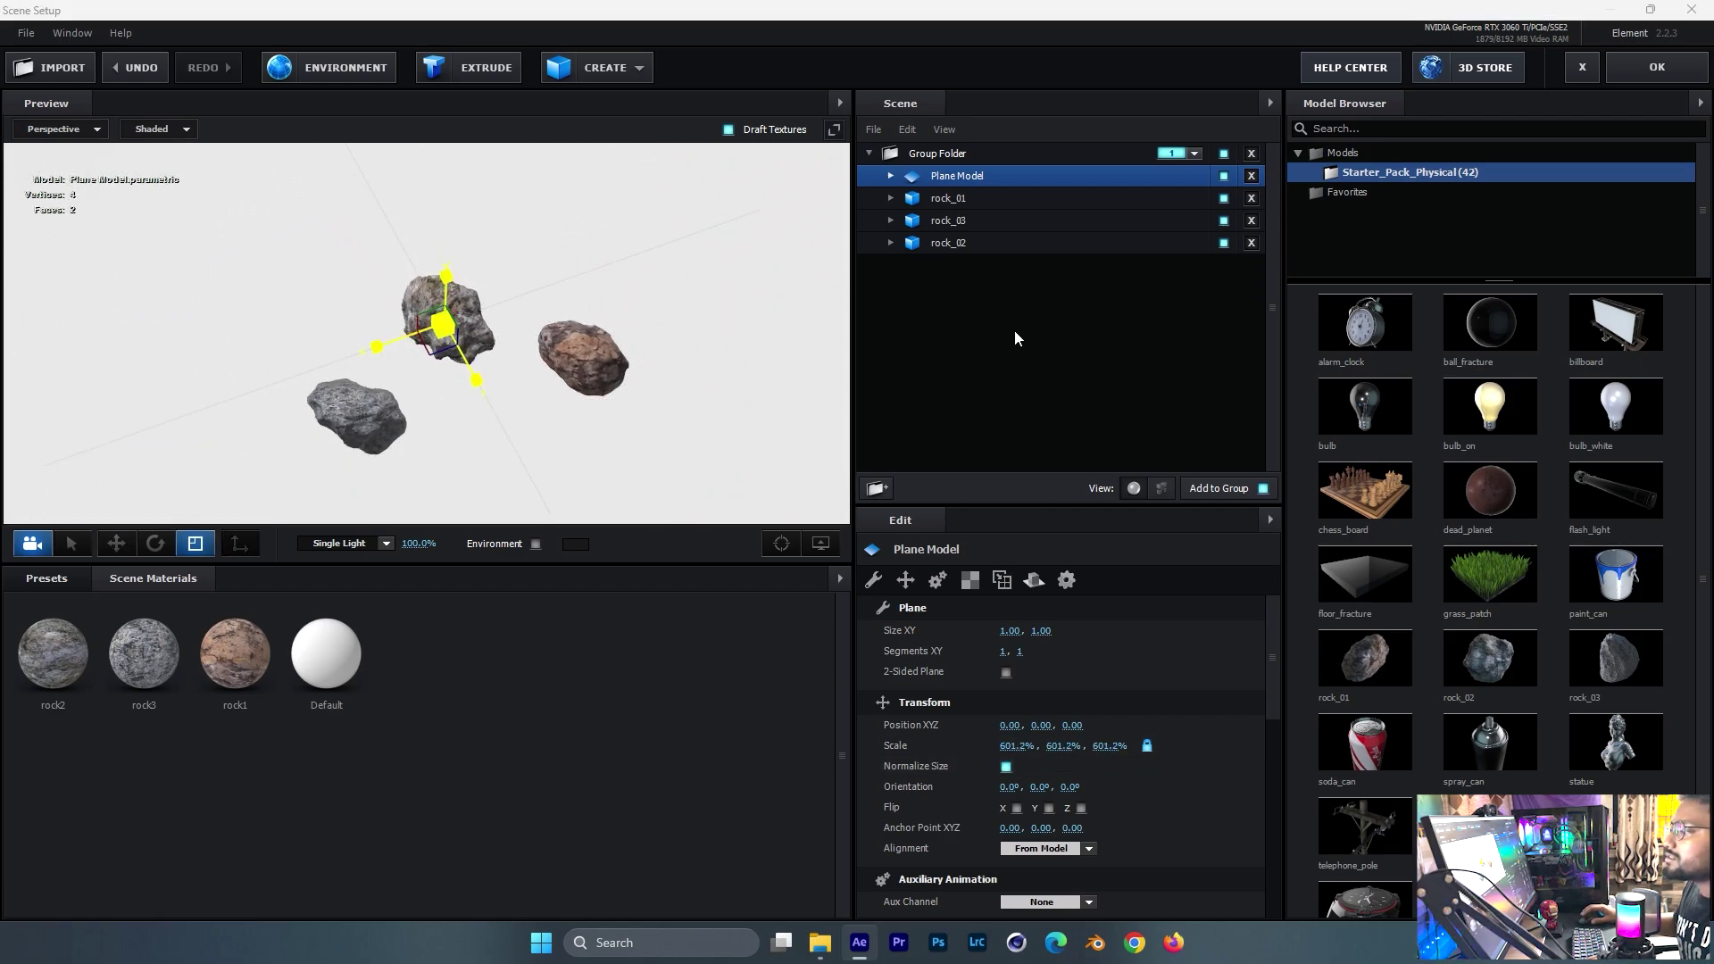
scroll(1166, 834, down, 8)
- Enable Matte Shadow on the plane's Default material and confirm the scene
click(890, 176)
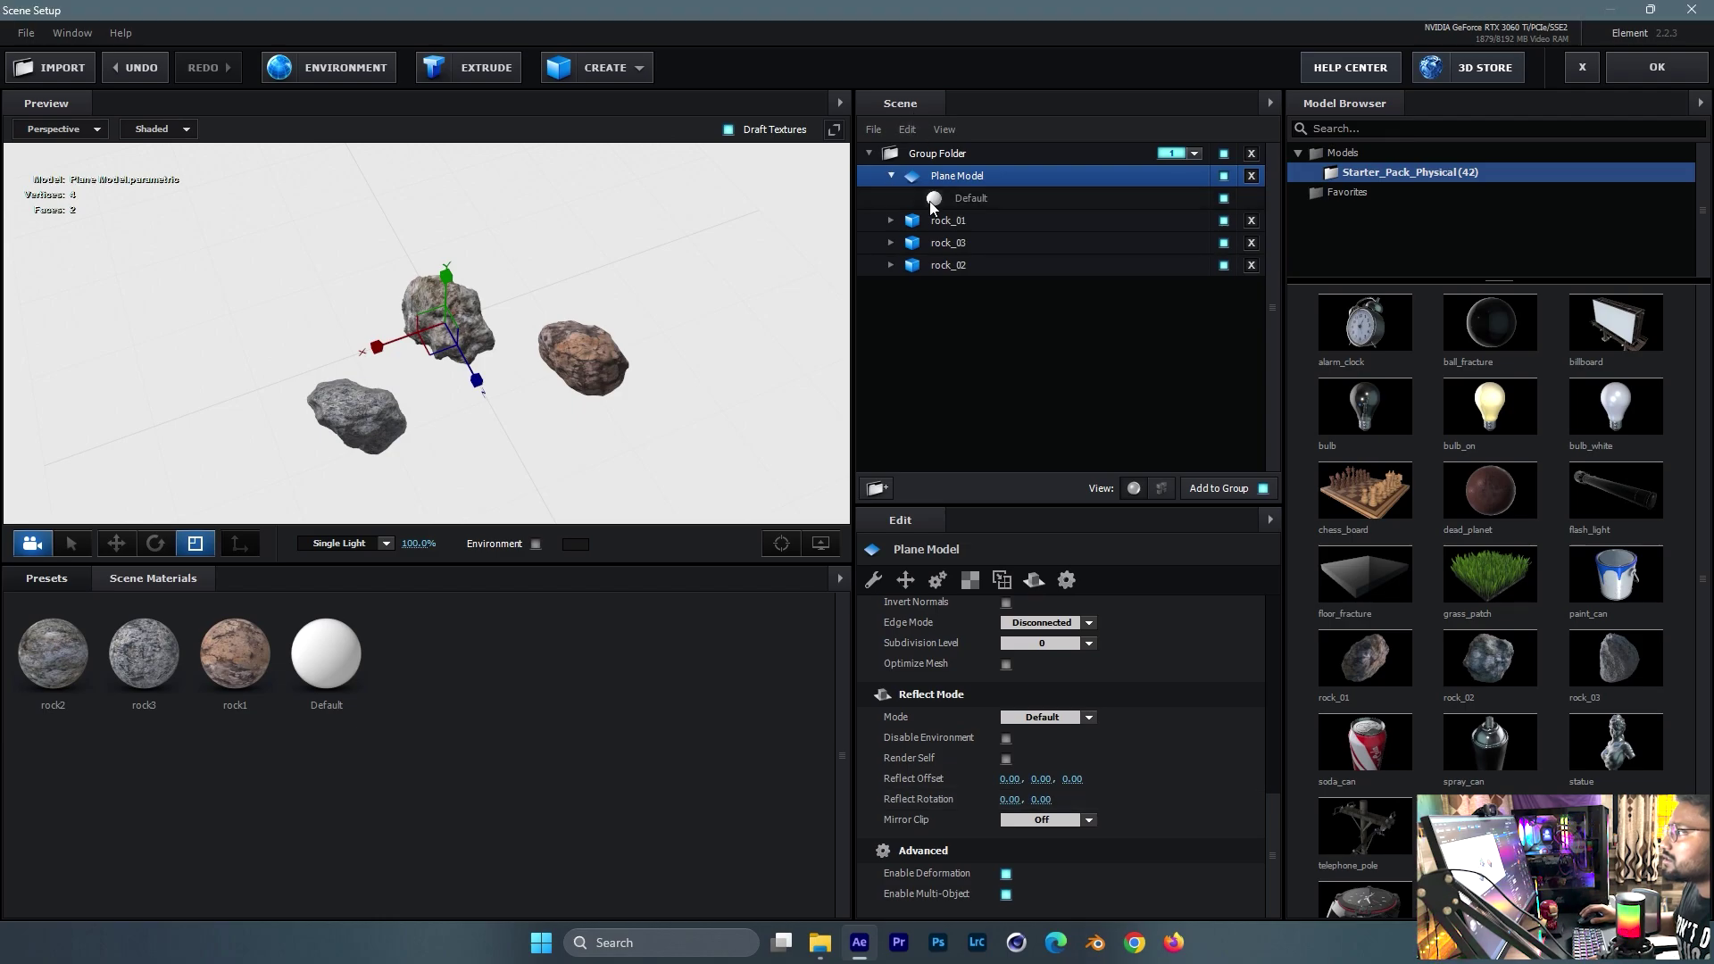
click(930, 200)
scroll(1068, 853, down, 10)
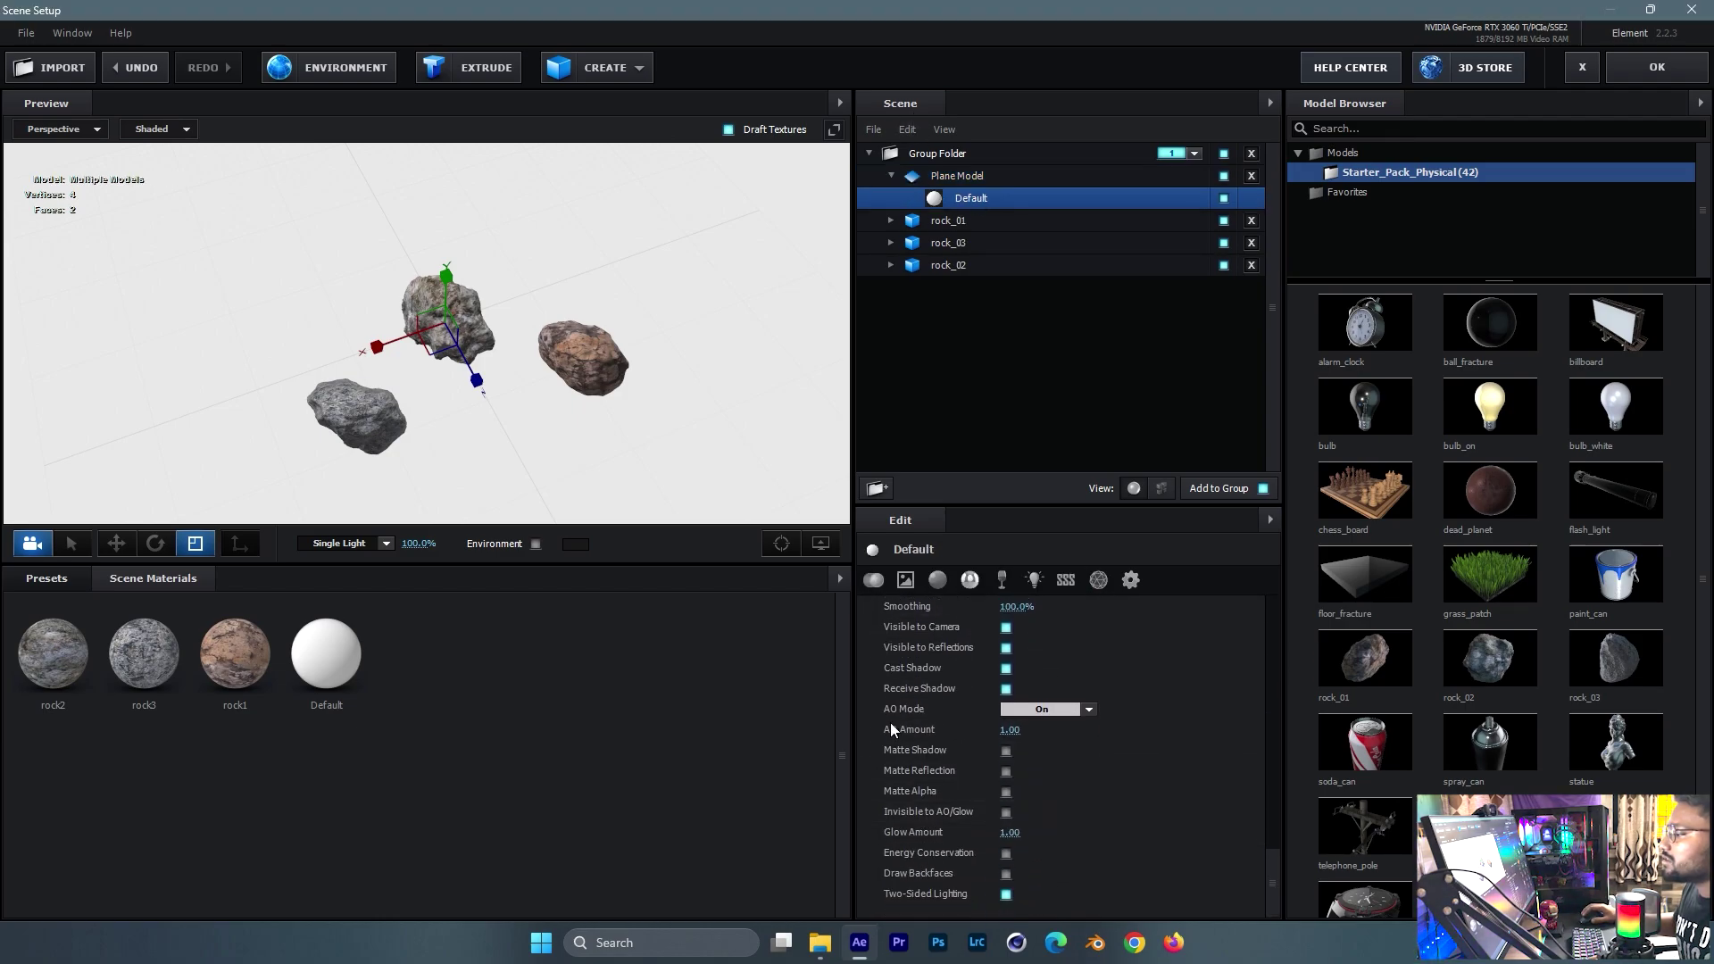
click(1006, 751)
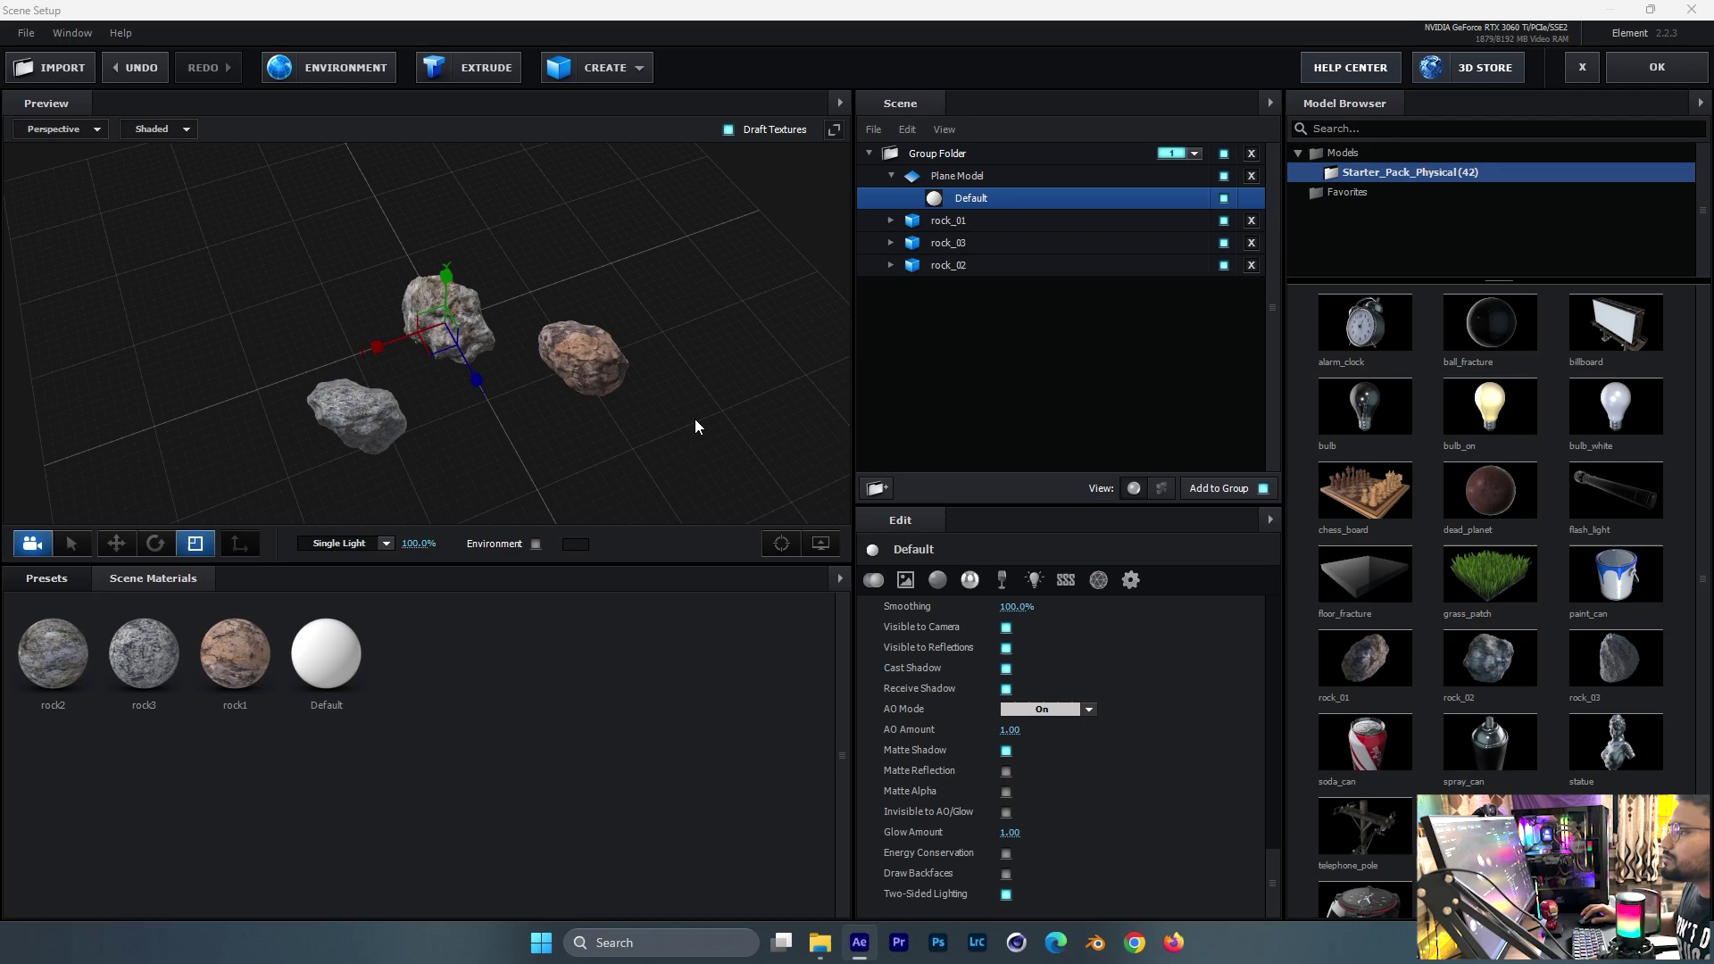
drag(698, 427, 528, 325)
click(1624, 75)
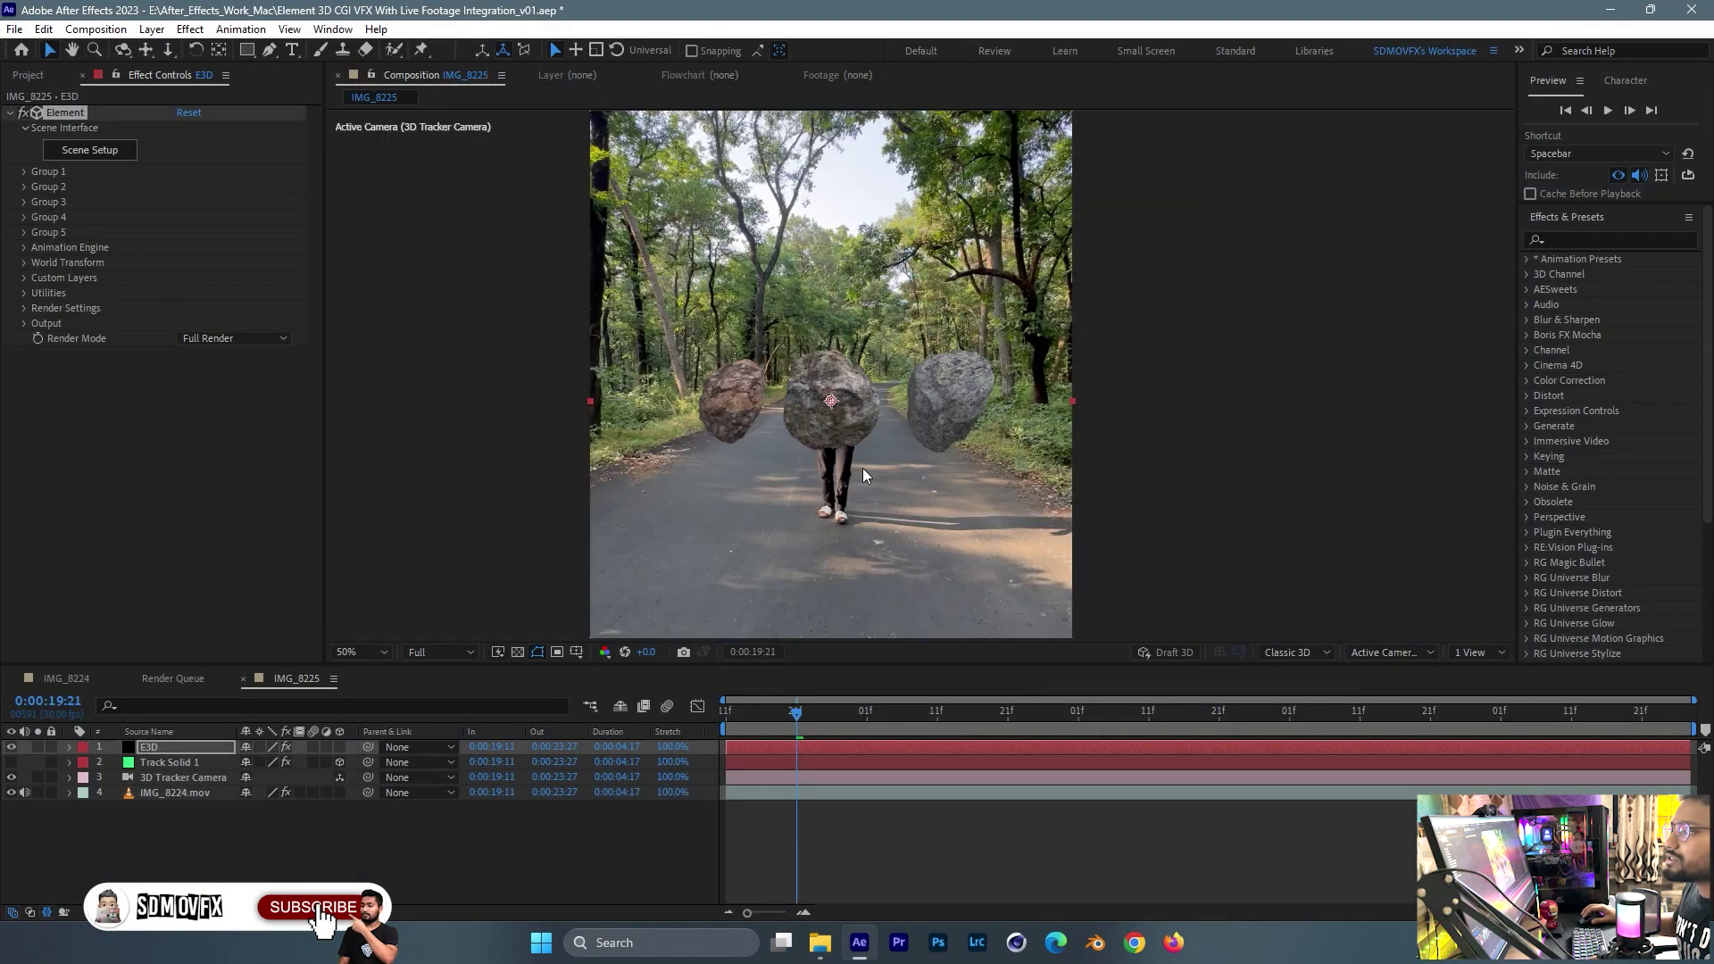
- In Scene Setup, set Aux Channel to Channel 1 for rock_01, rock_03 and rock_02, then confirm
click(89, 150)
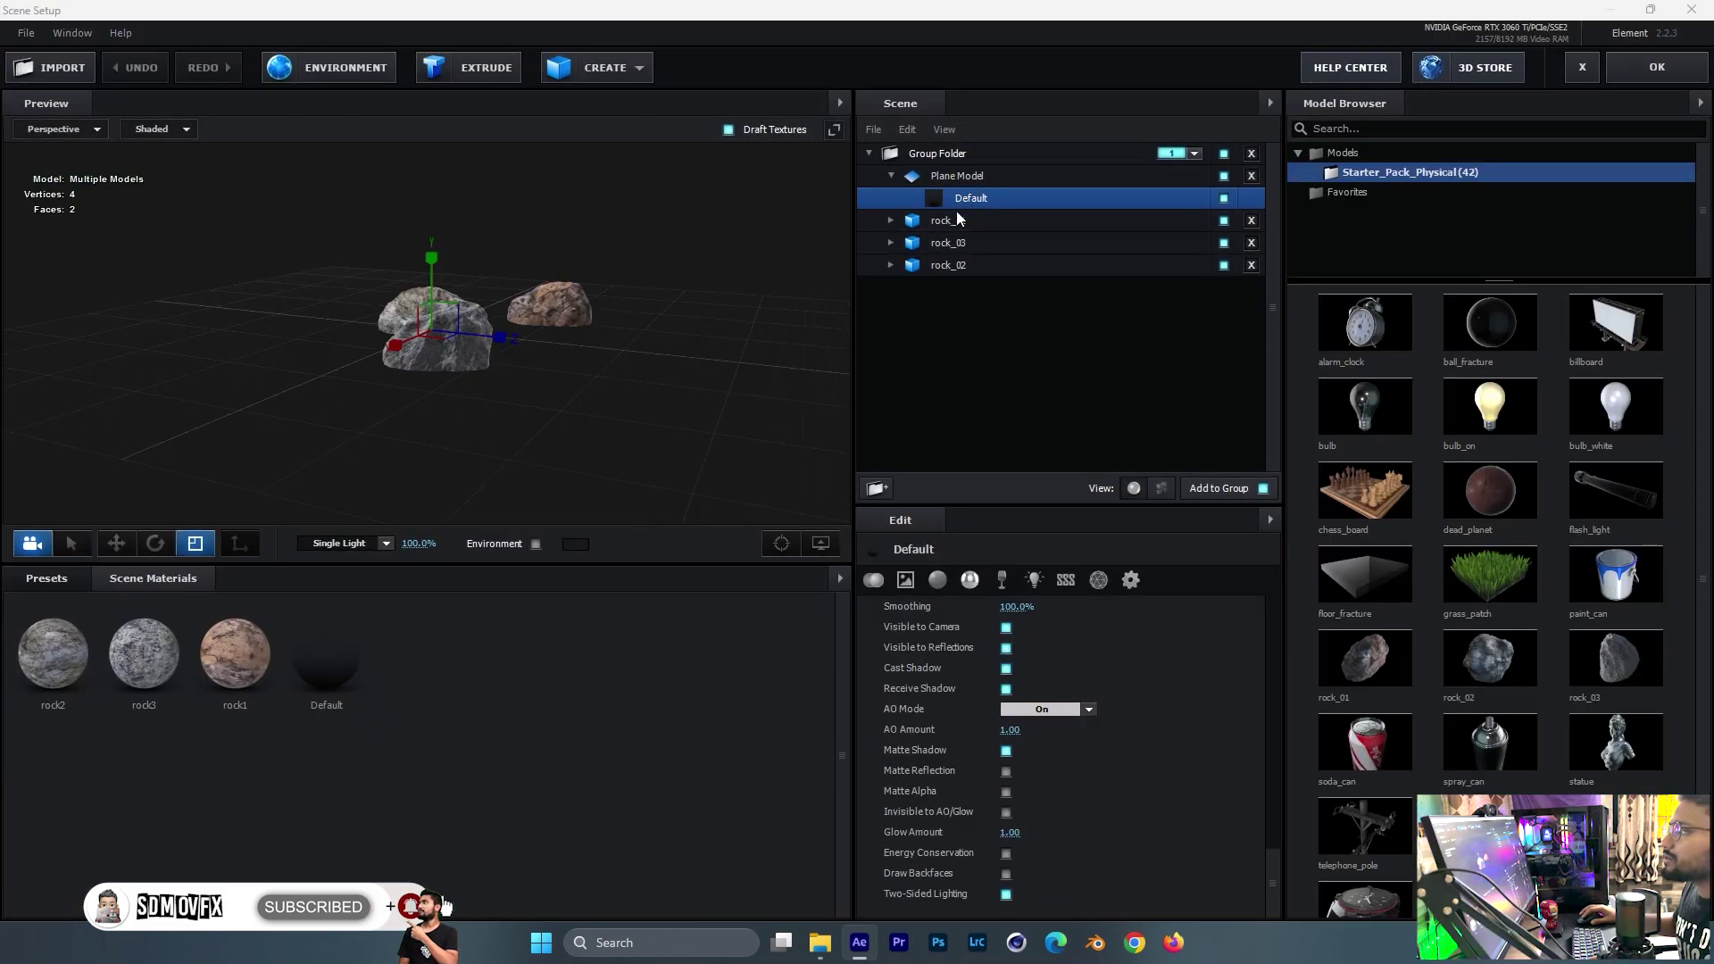
click(952, 214)
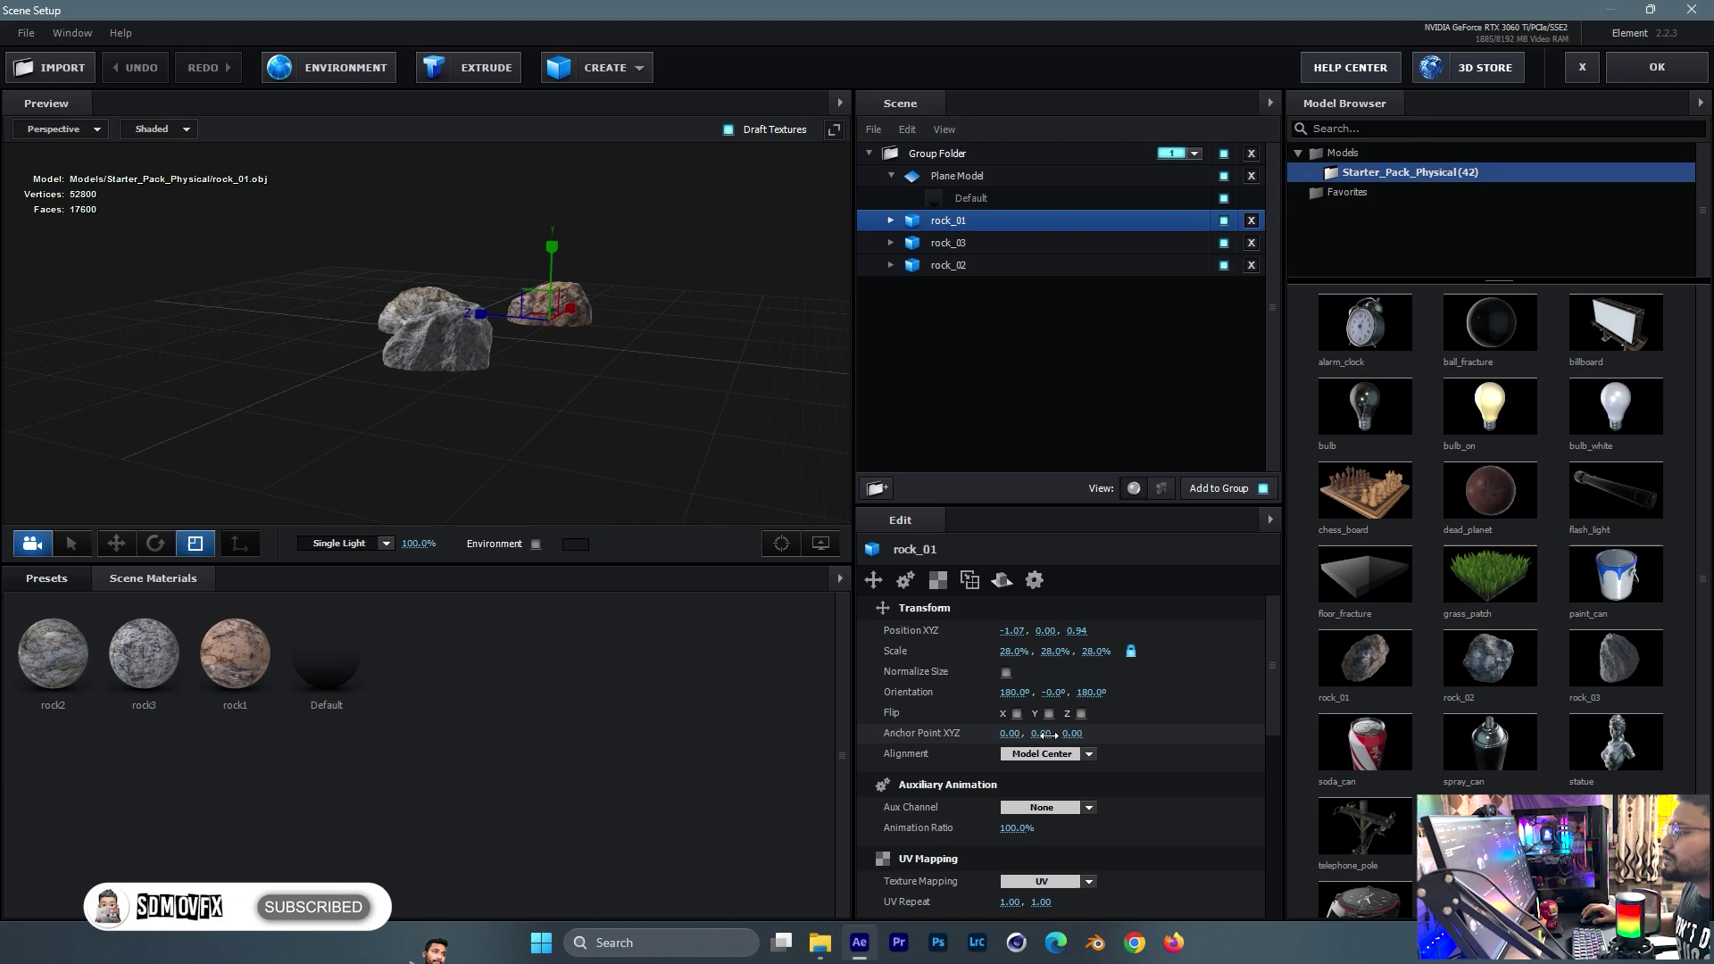
click(1022, 807)
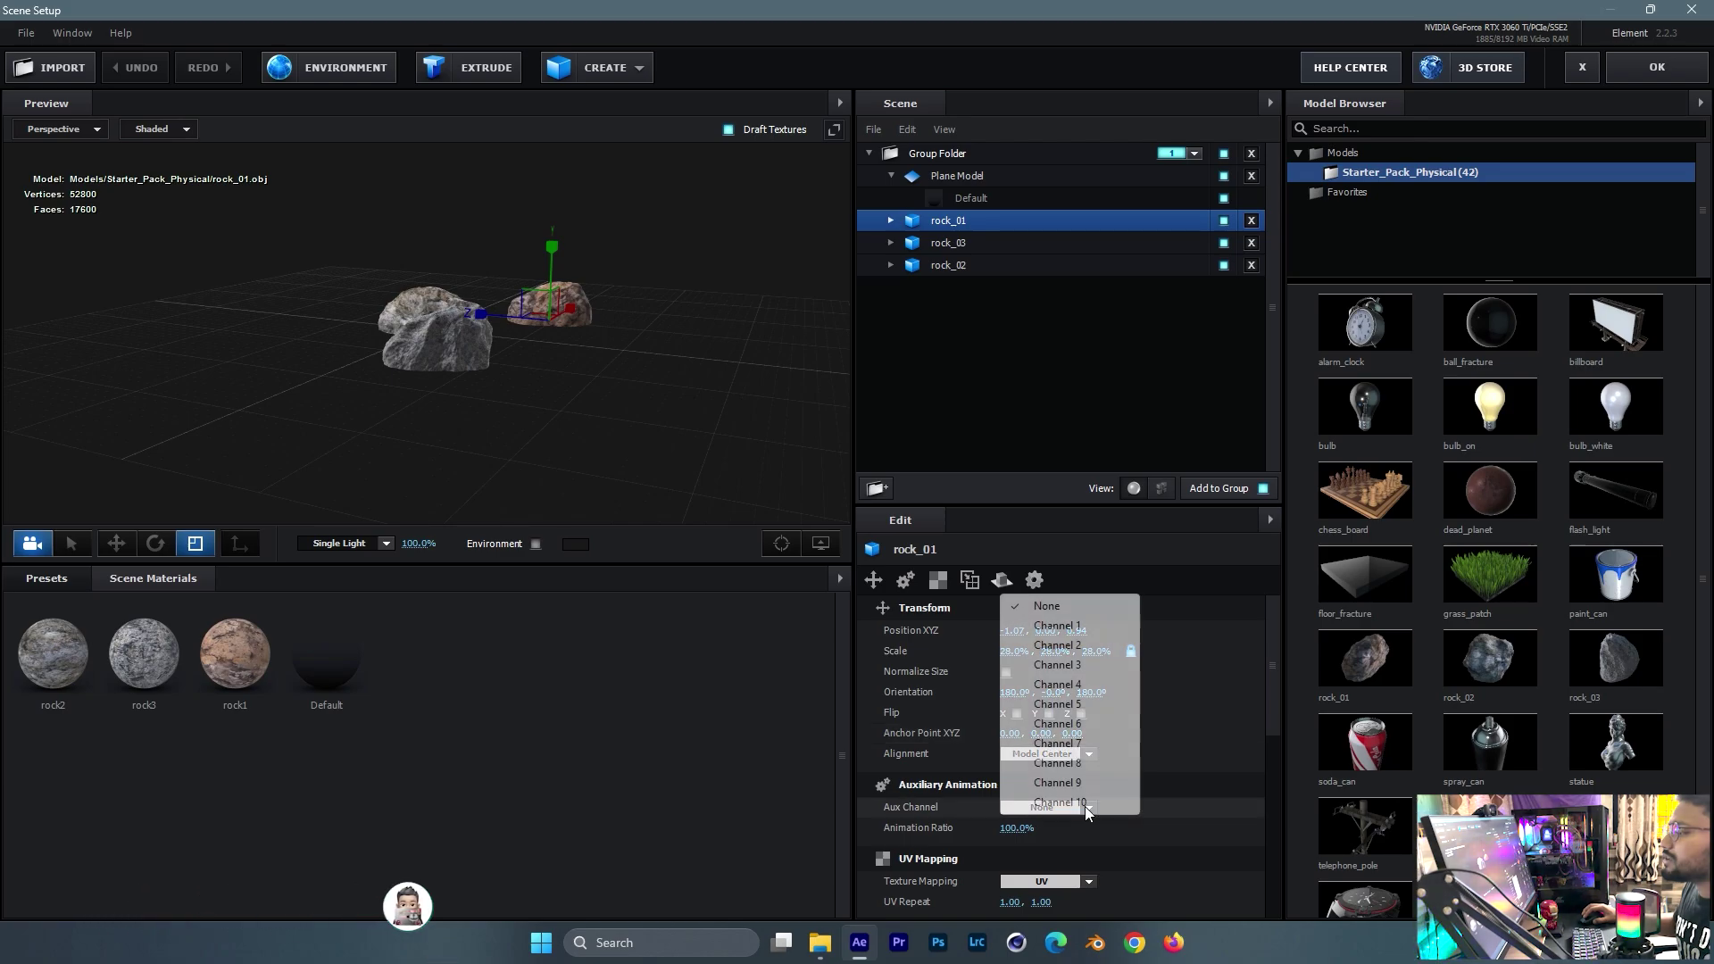
click(1074, 628)
click(961, 244)
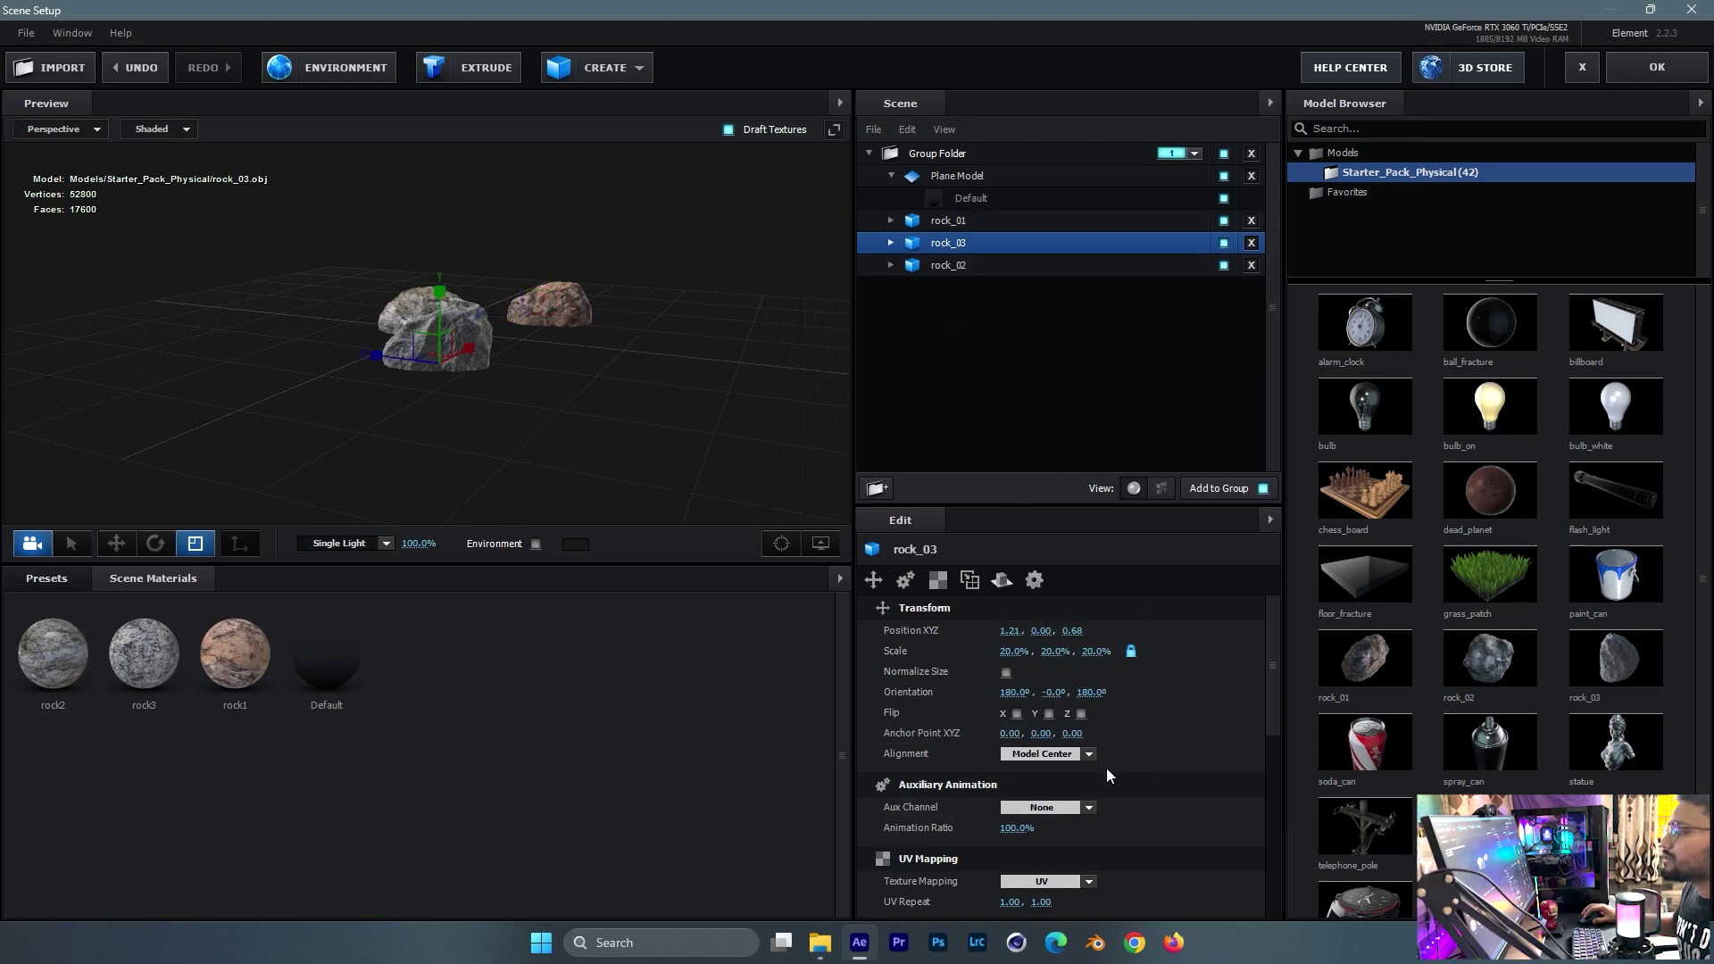
click(1057, 807)
click(1074, 630)
click(948, 267)
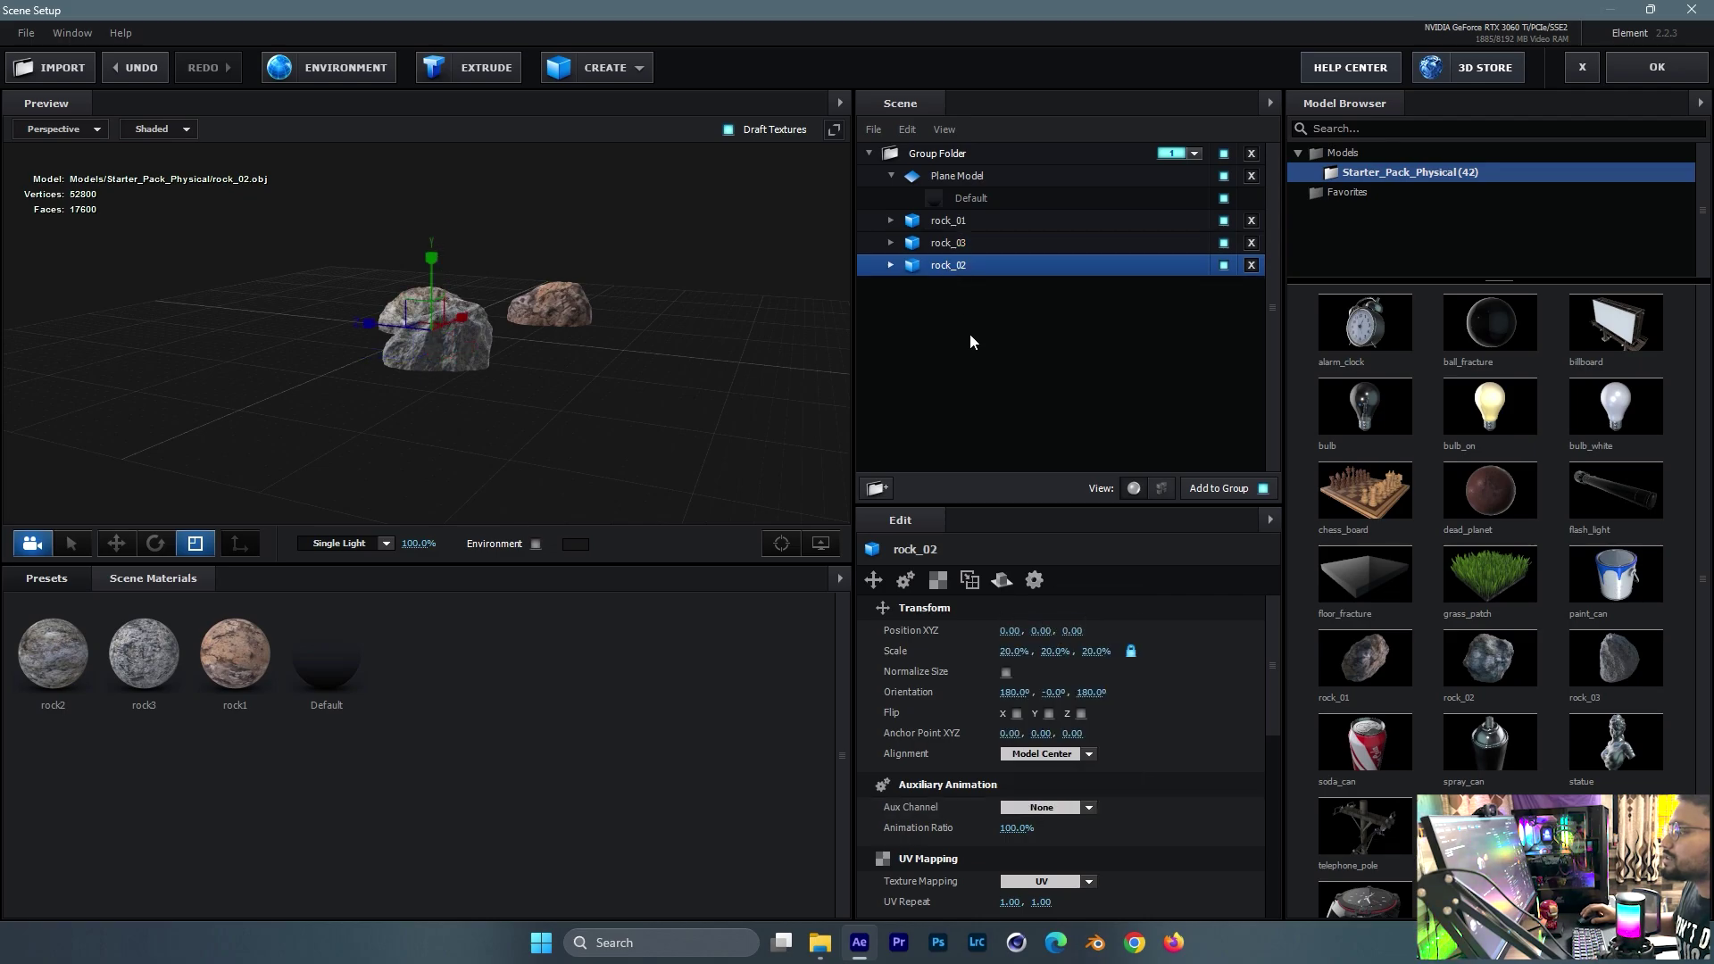
click(1041, 807)
click(1074, 628)
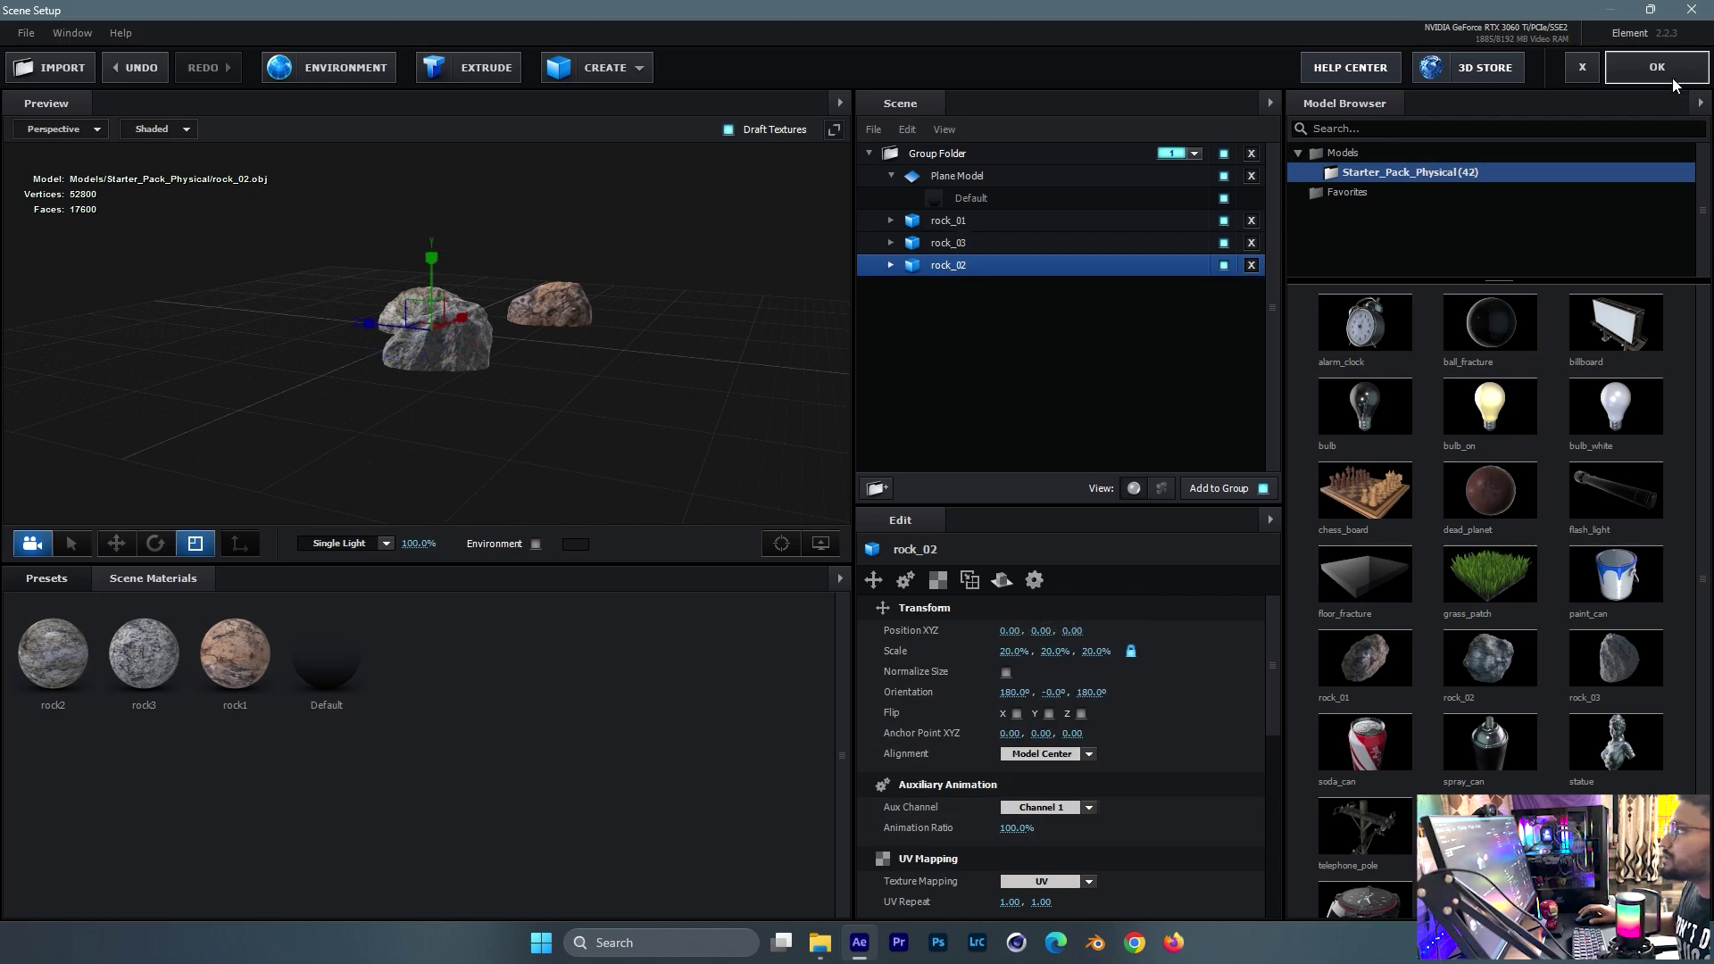
click(1637, 73)
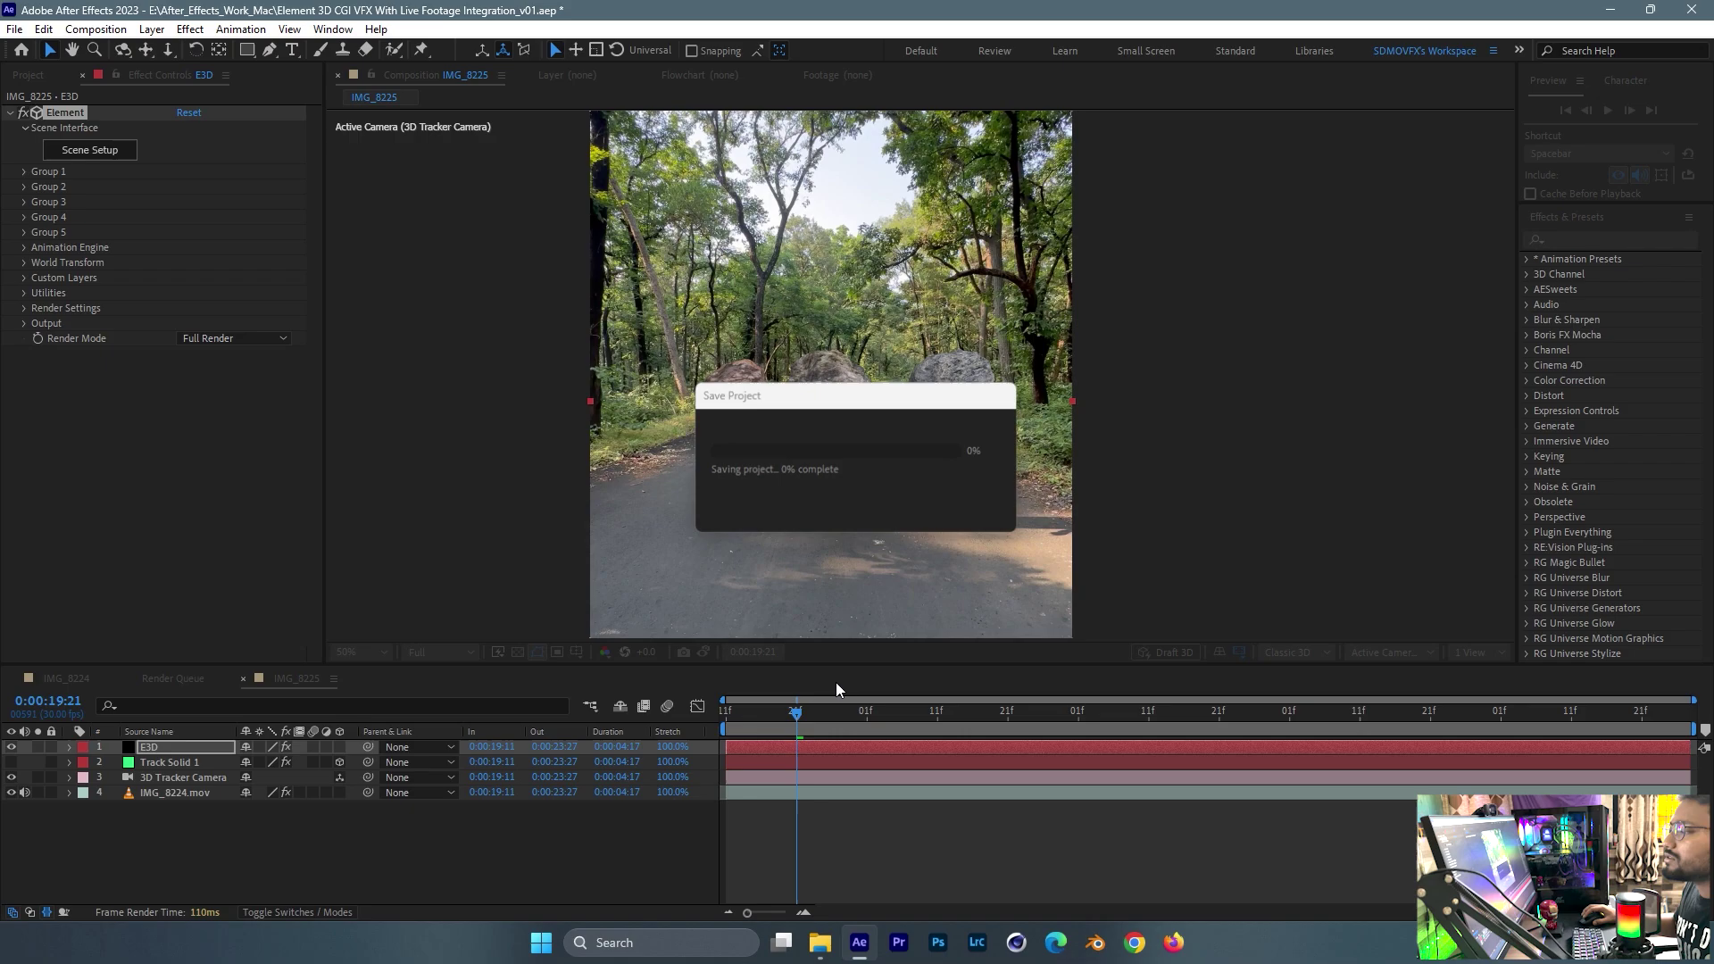
- Create a Group 1 Null from Group Utilities and lift it upward in the scene
click(25, 170)
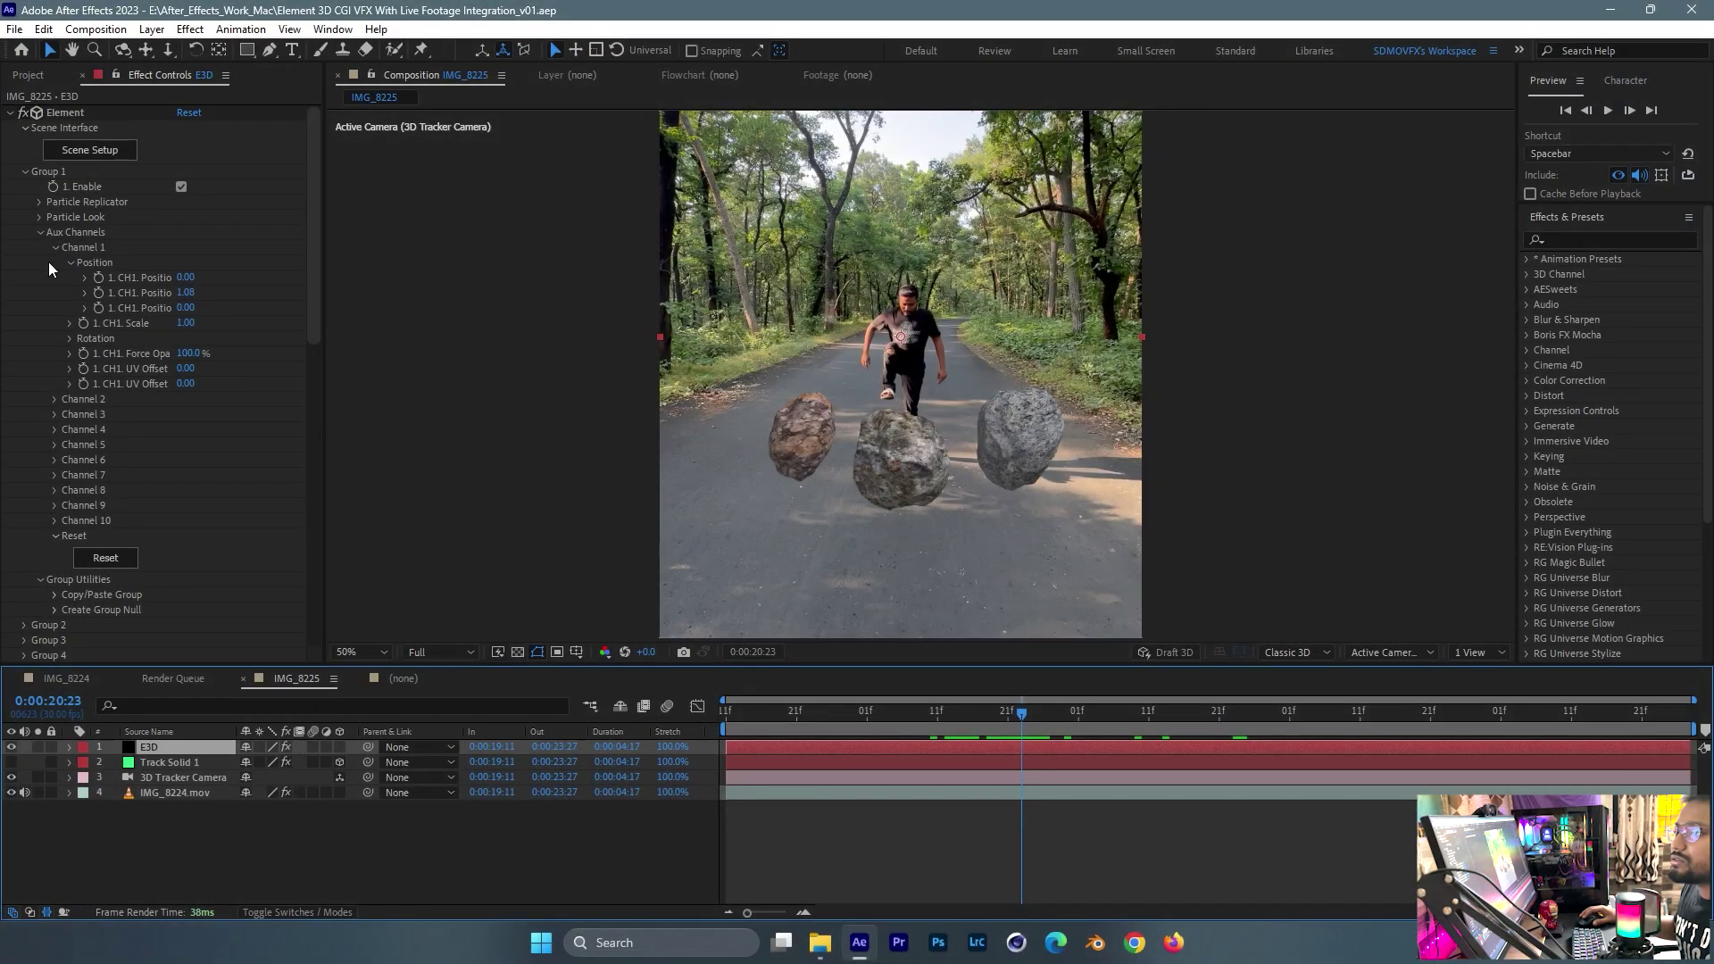
click(54, 609)
scroll(211, 531, down, 3)
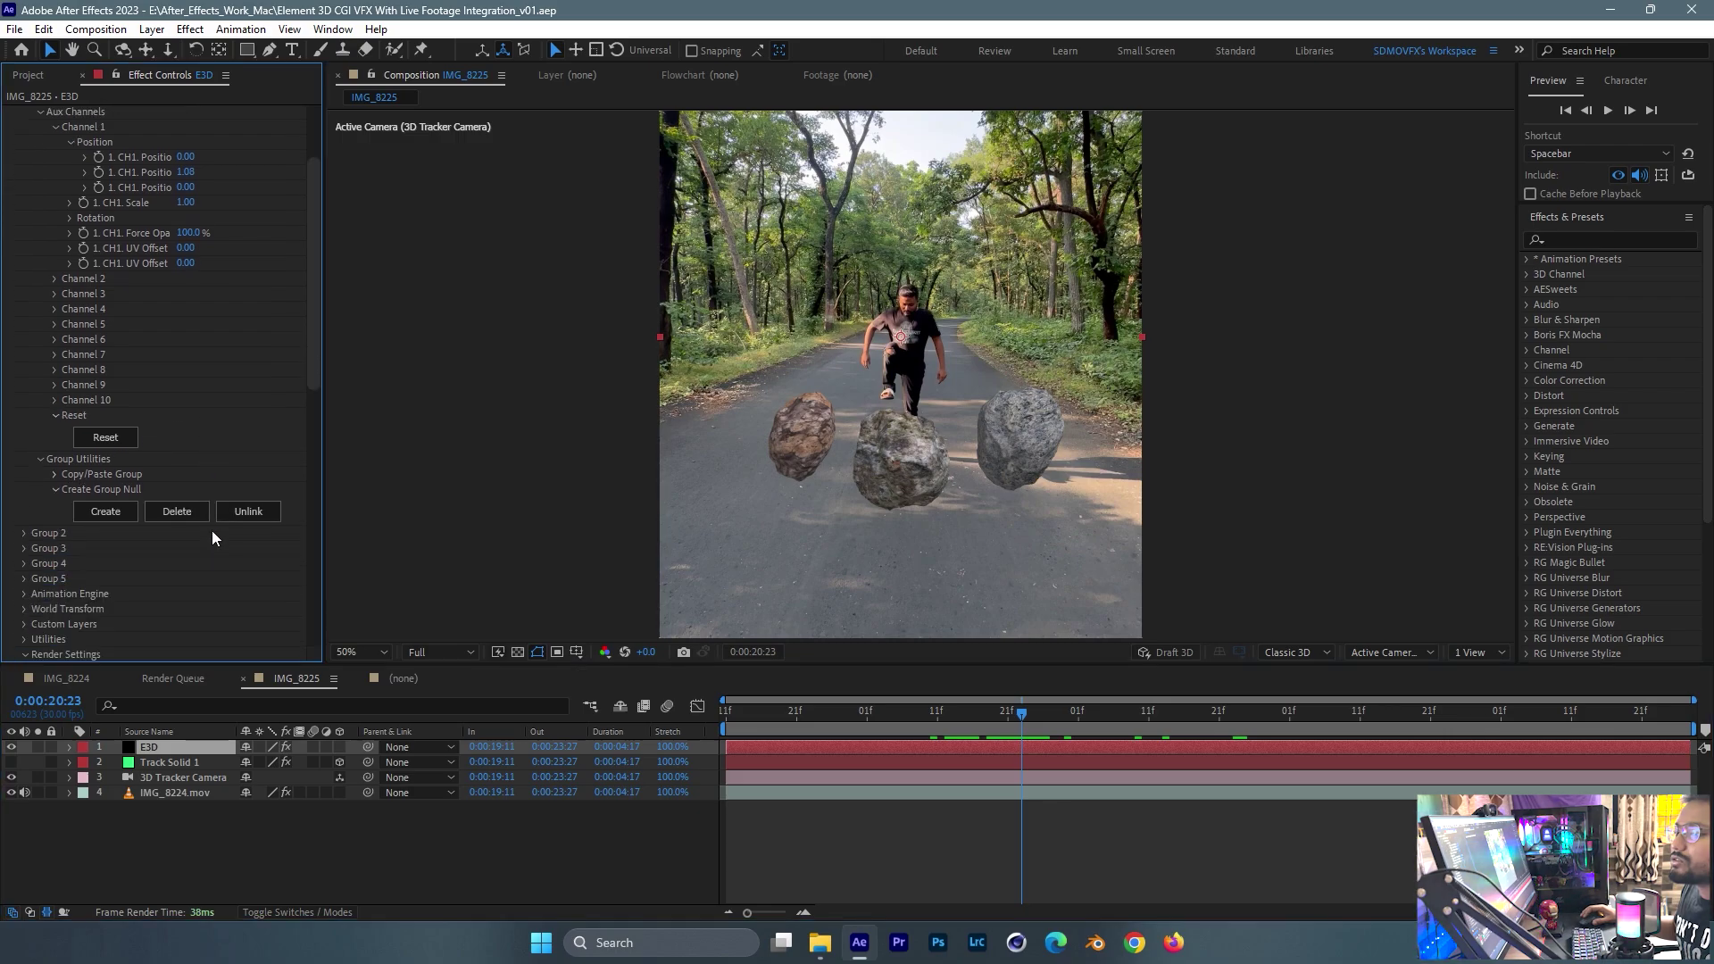
click(105, 511)
click(1019, 748)
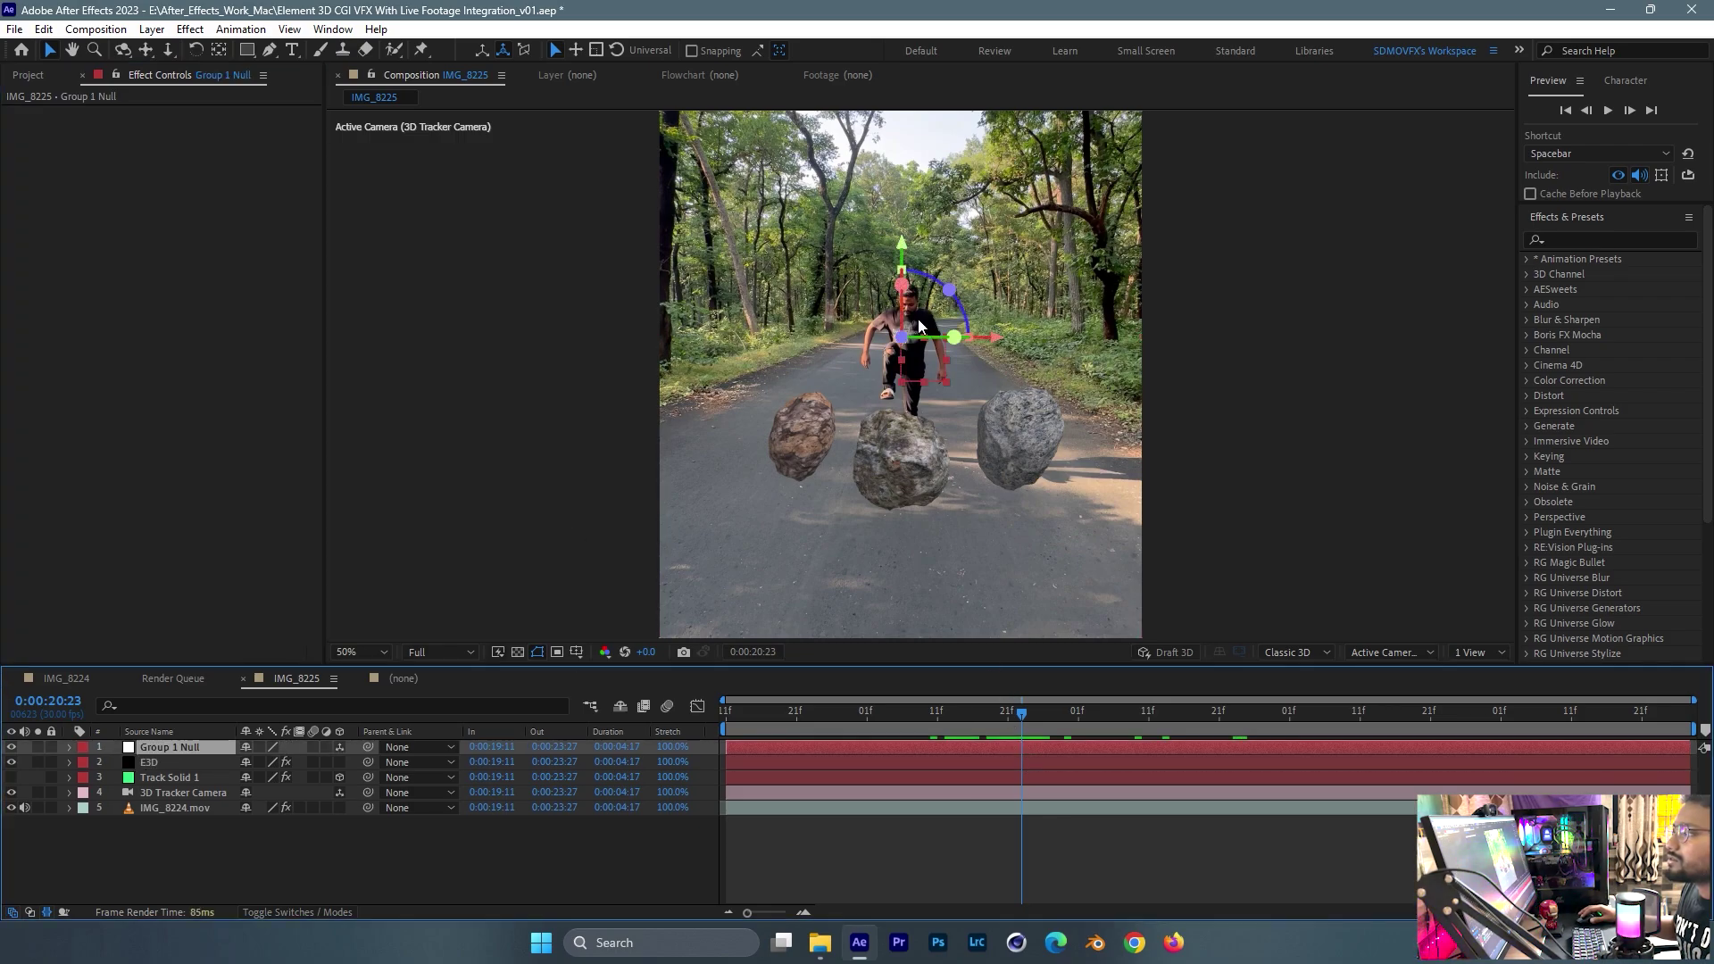
mouse_move(893, 247)
mouse_down()
mouse_move(907, 226)
mouse_move(911, 253)
mouse_up()
- Set E3D Channel 1 Y to -0.12, seating the three rocks on the road, and preview
click(150, 763)
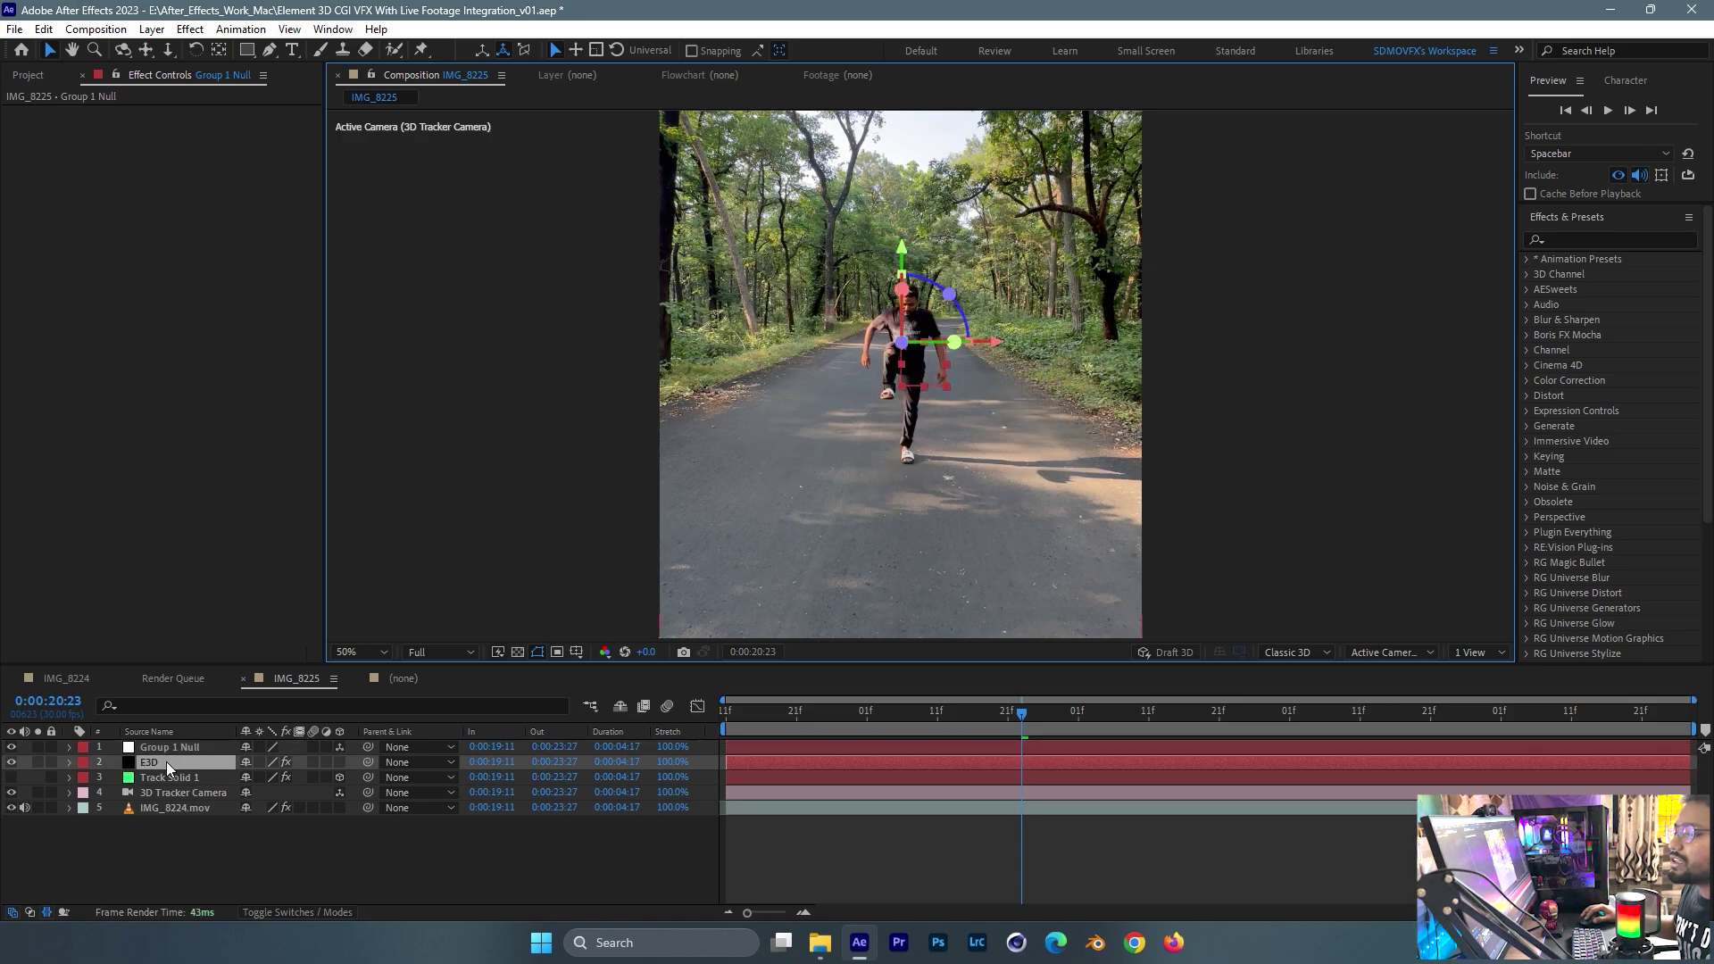
drag(187, 297, 62, 277)
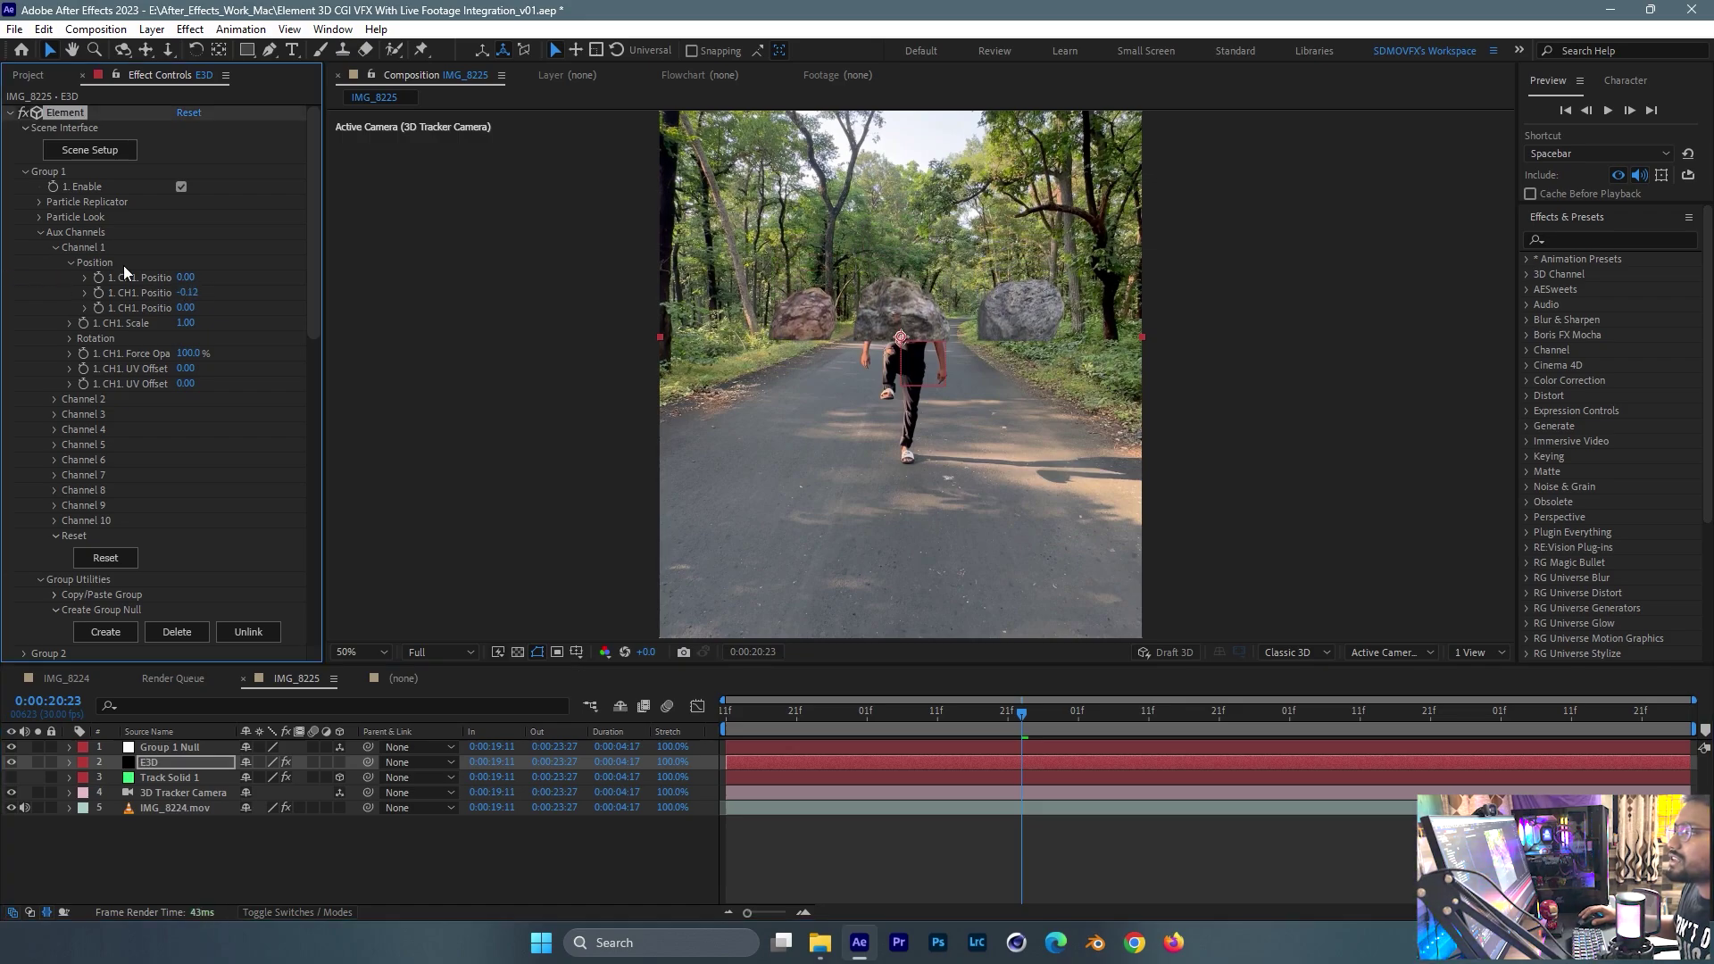
drag(907, 346, 906, 463)
key(space)
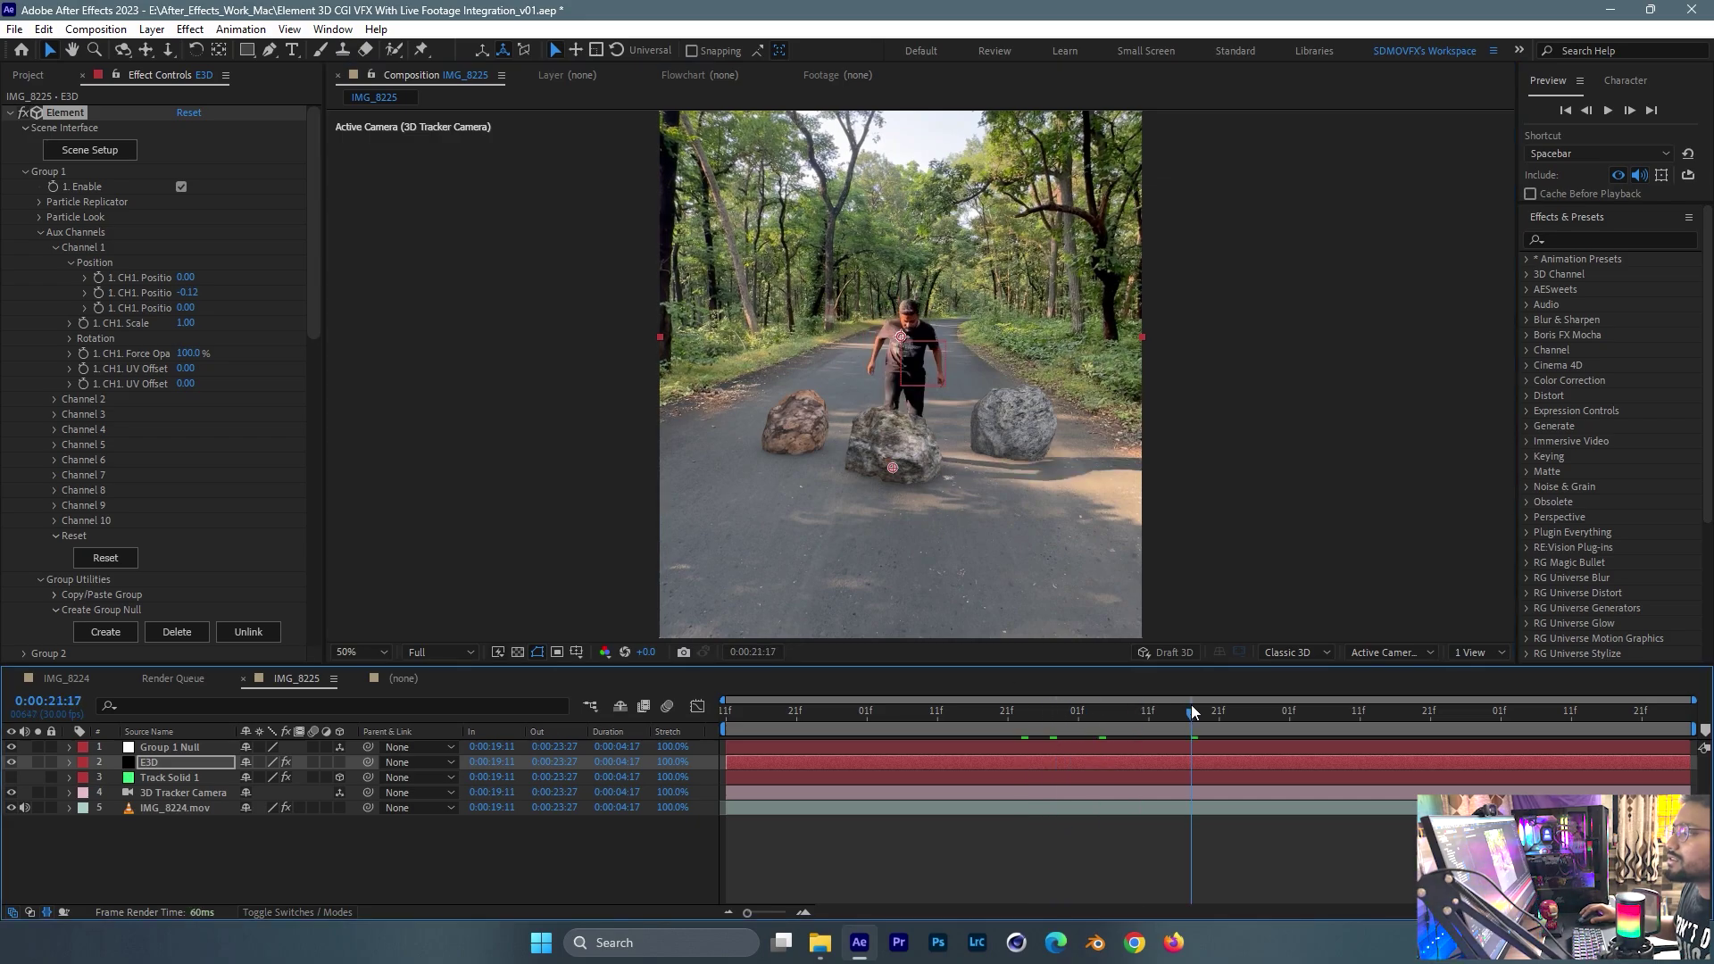
key(ctrl+s)
scroll(259, 380, down, 8)
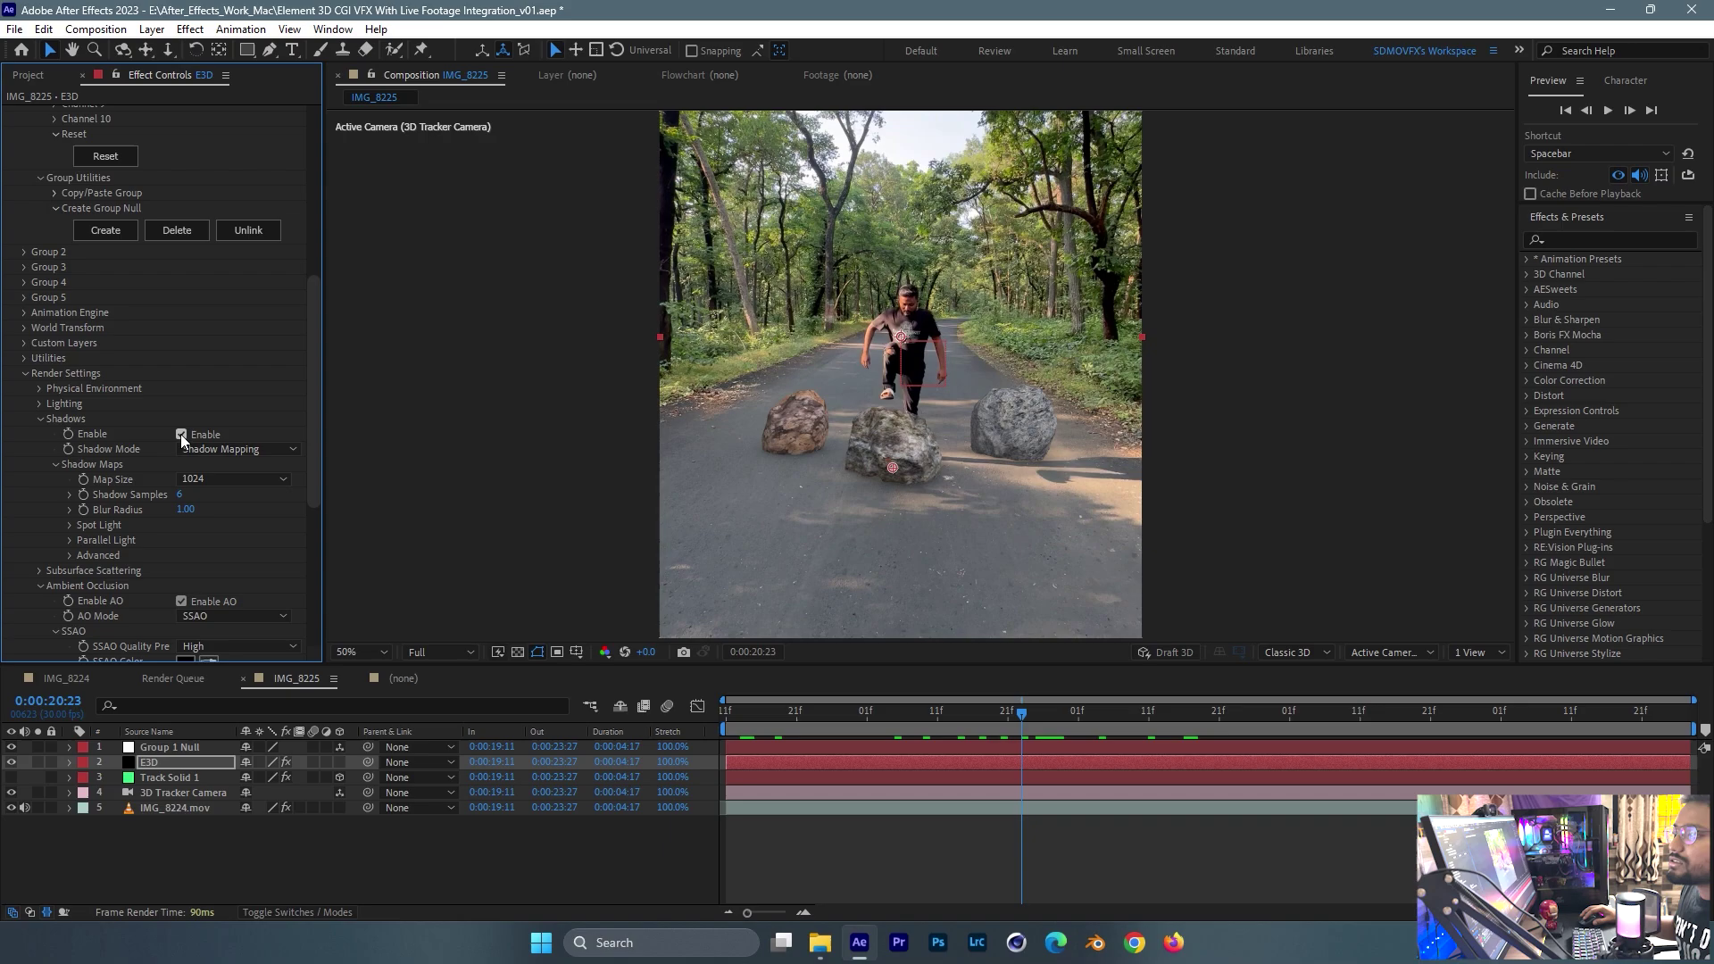
- Enable shadows in Element's Render Settings
click(181, 435)
click(40, 419)
scroll(247, 446, down, 2)
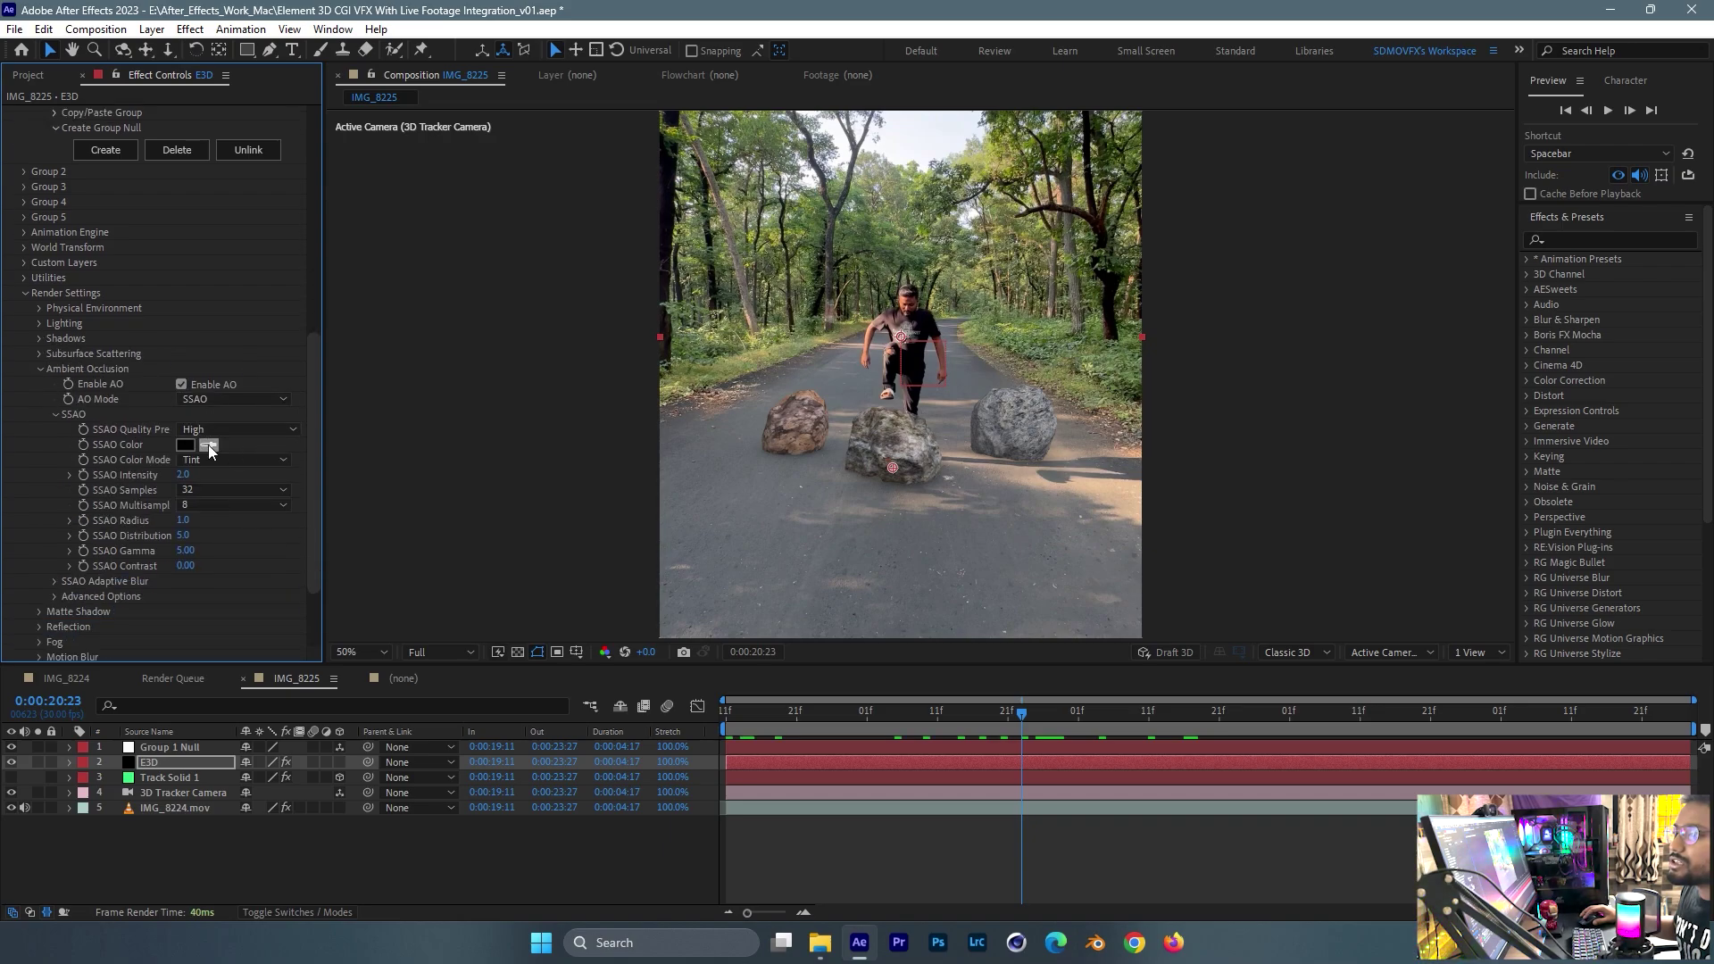
- Raise SSAO ambient occlusion intensity from 2.0 to 5.4 and scrub ahead to check
mouse_move(181, 475)
mouse_down()
mouse_move(249, 473)
mouse_move(205, 482)
mouse_up()
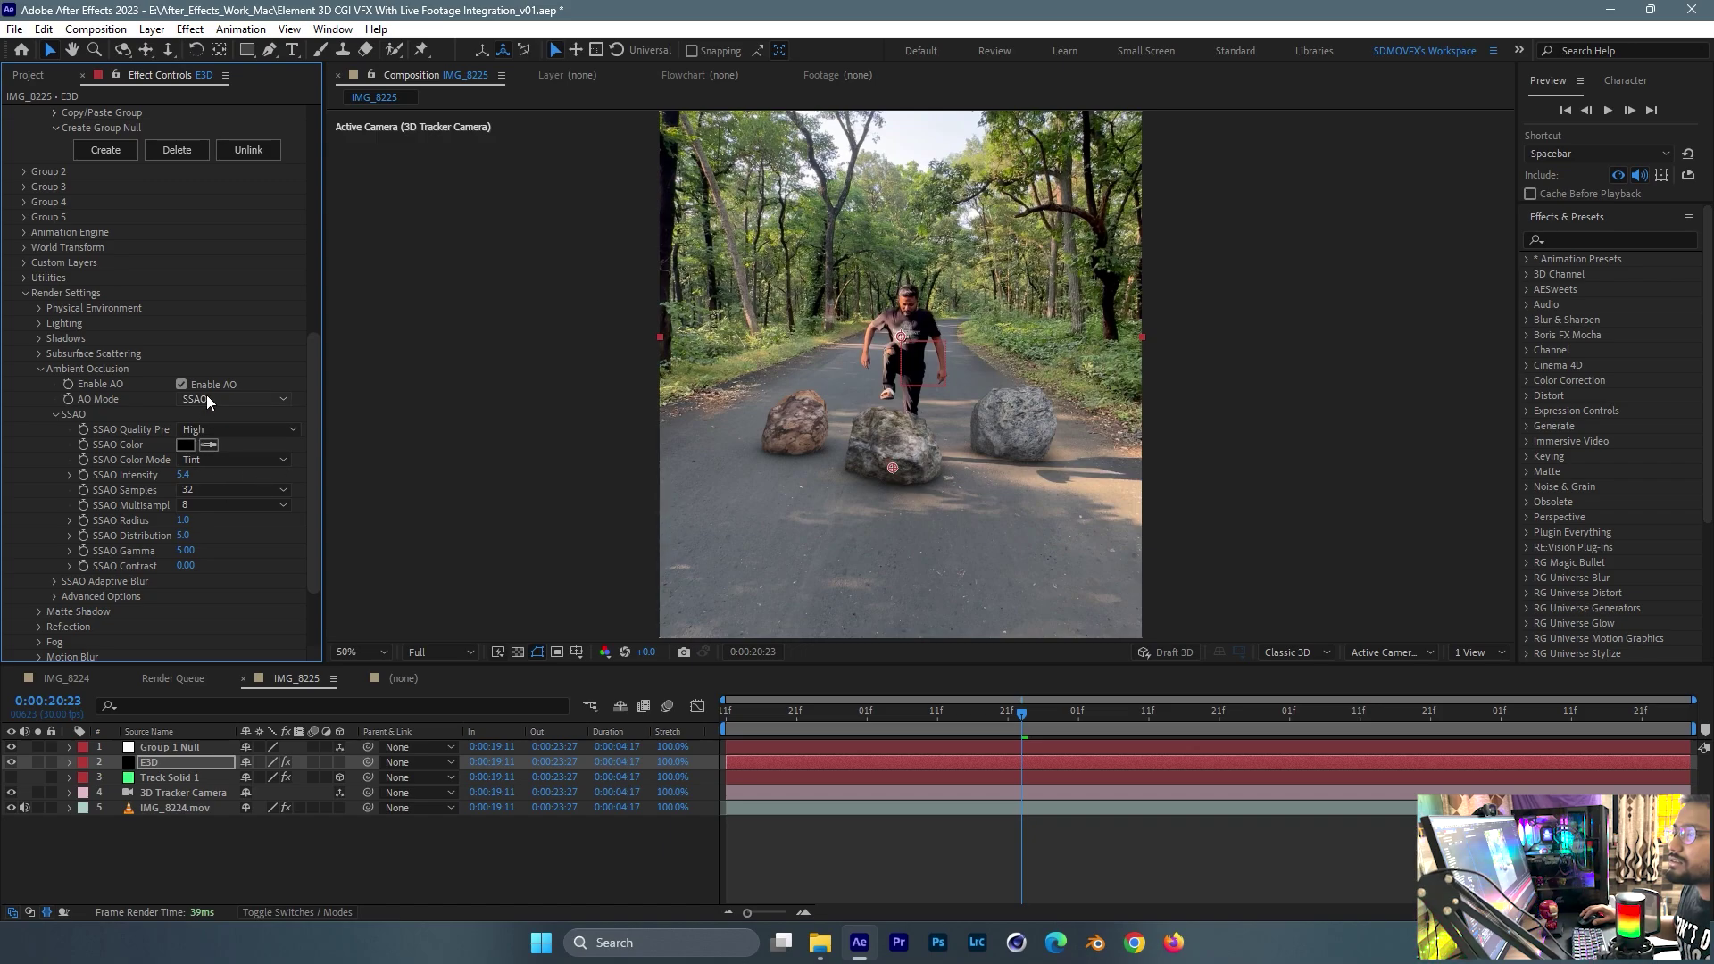
click(1089, 716)
drag(1090, 716, 993, 716)
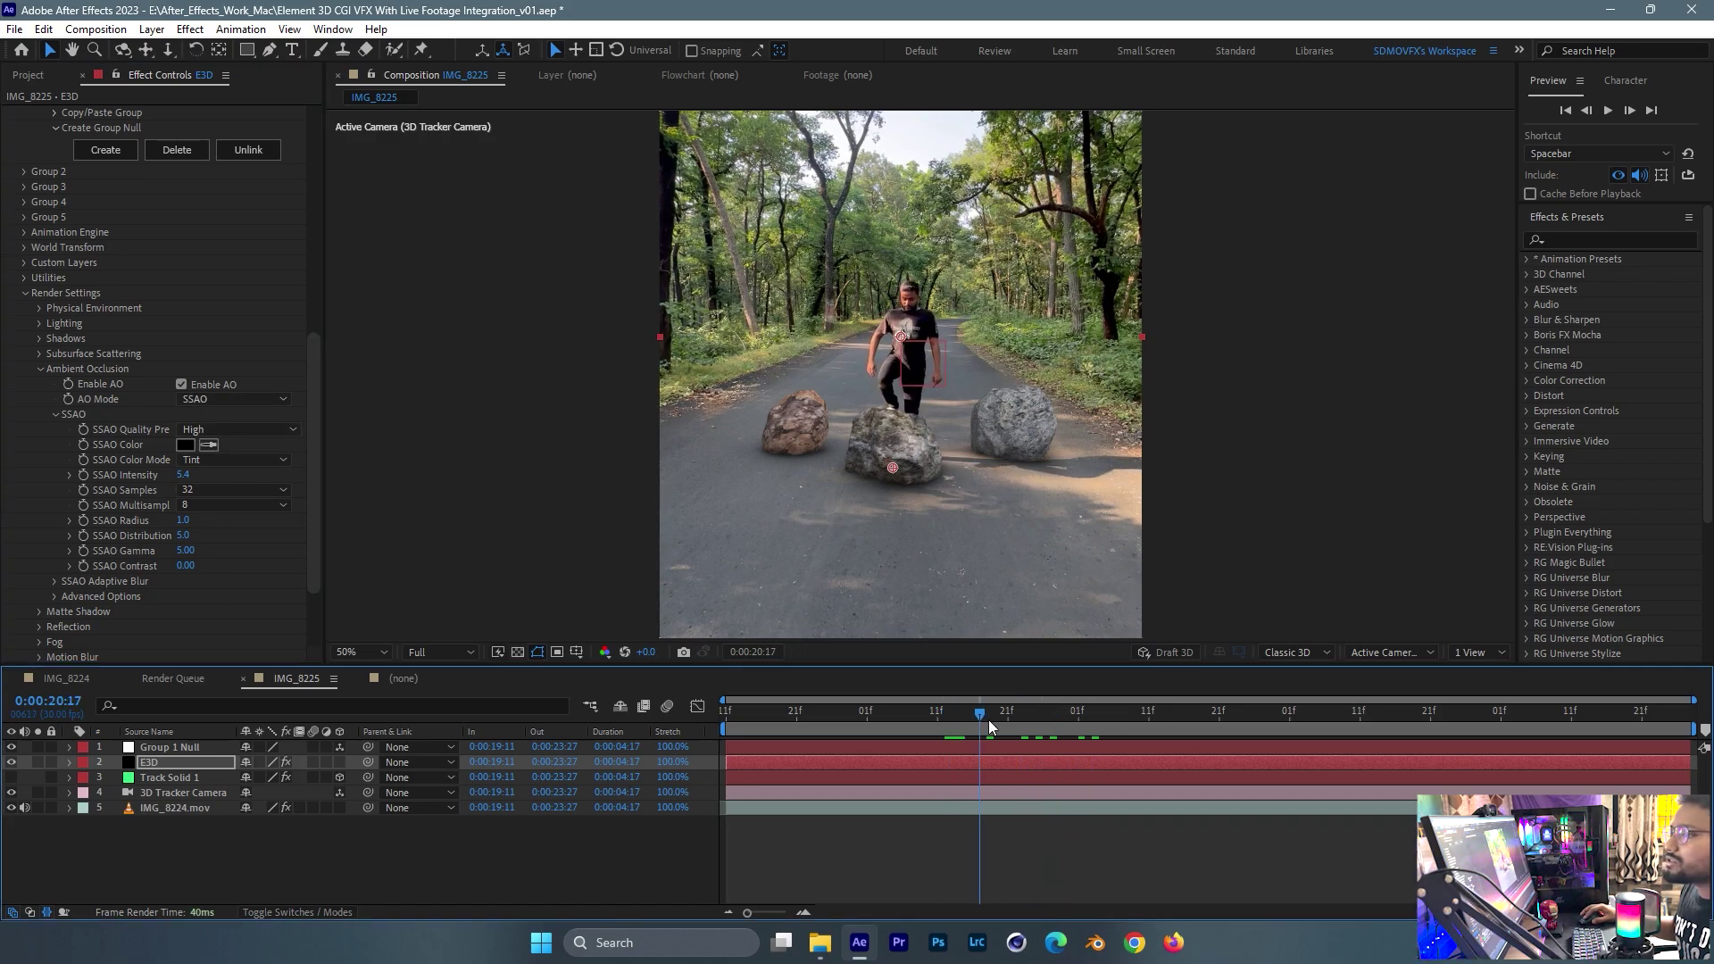
scroll(137, 245, up, 9)
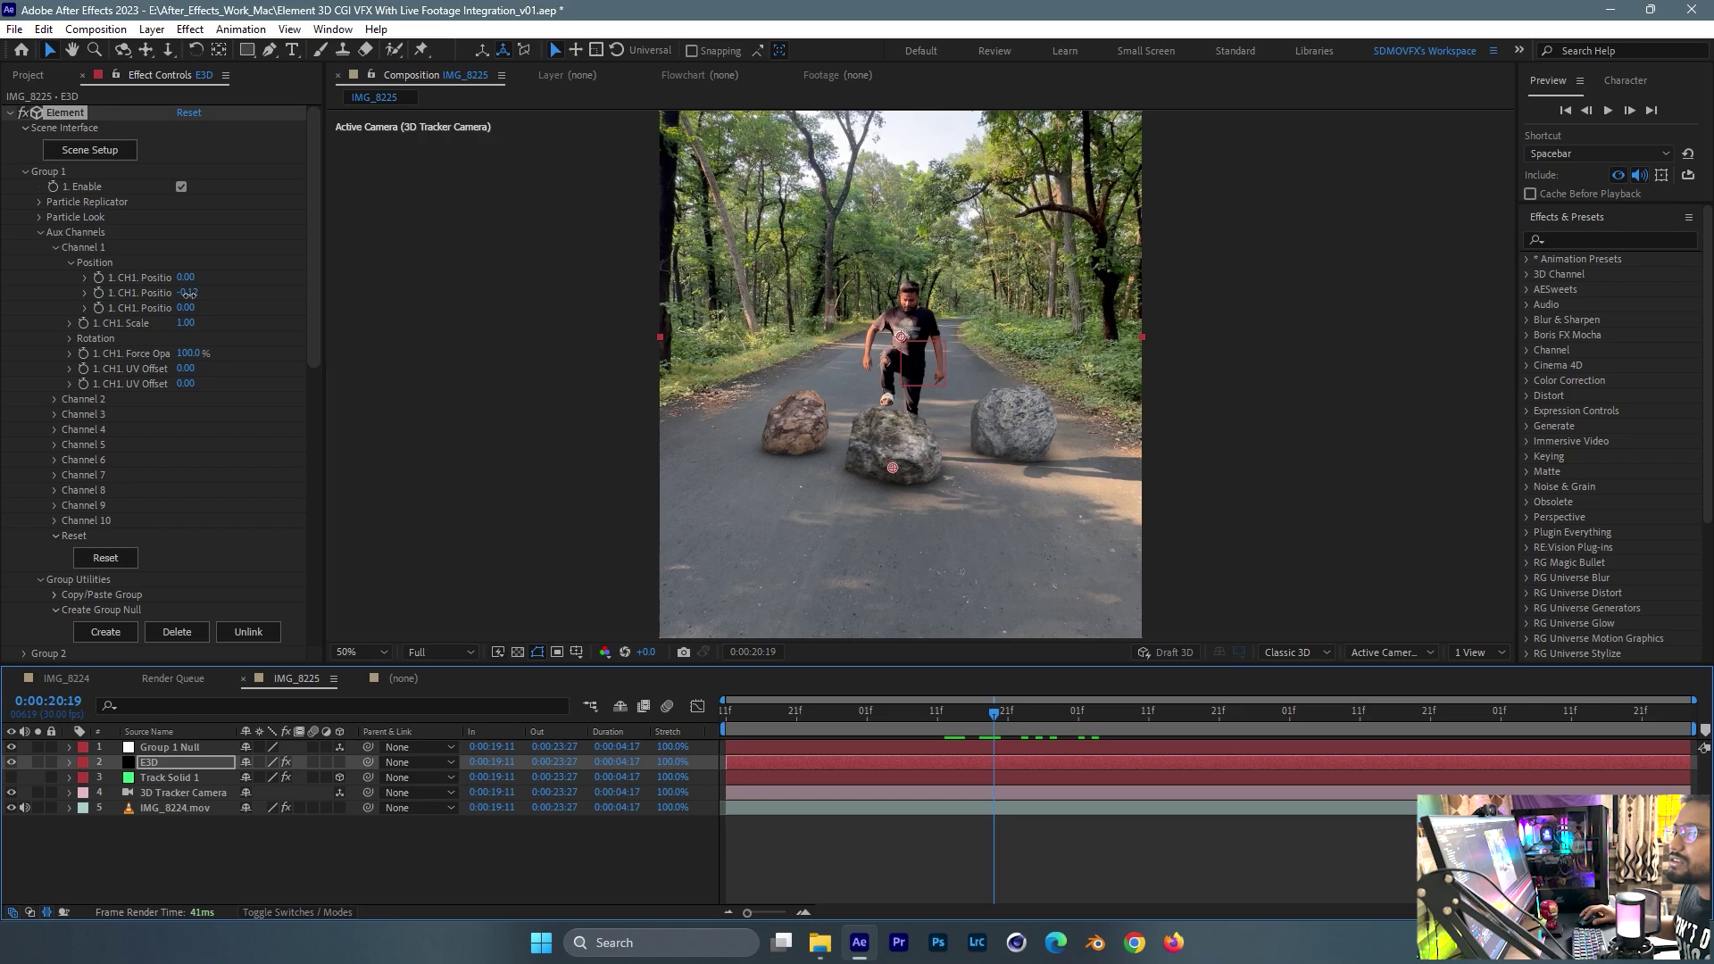
- Raise Channel 1 Y to -2.70, lifting the rocks overhead, and set an eased keyframe
drag(187, 293, 279, 338)
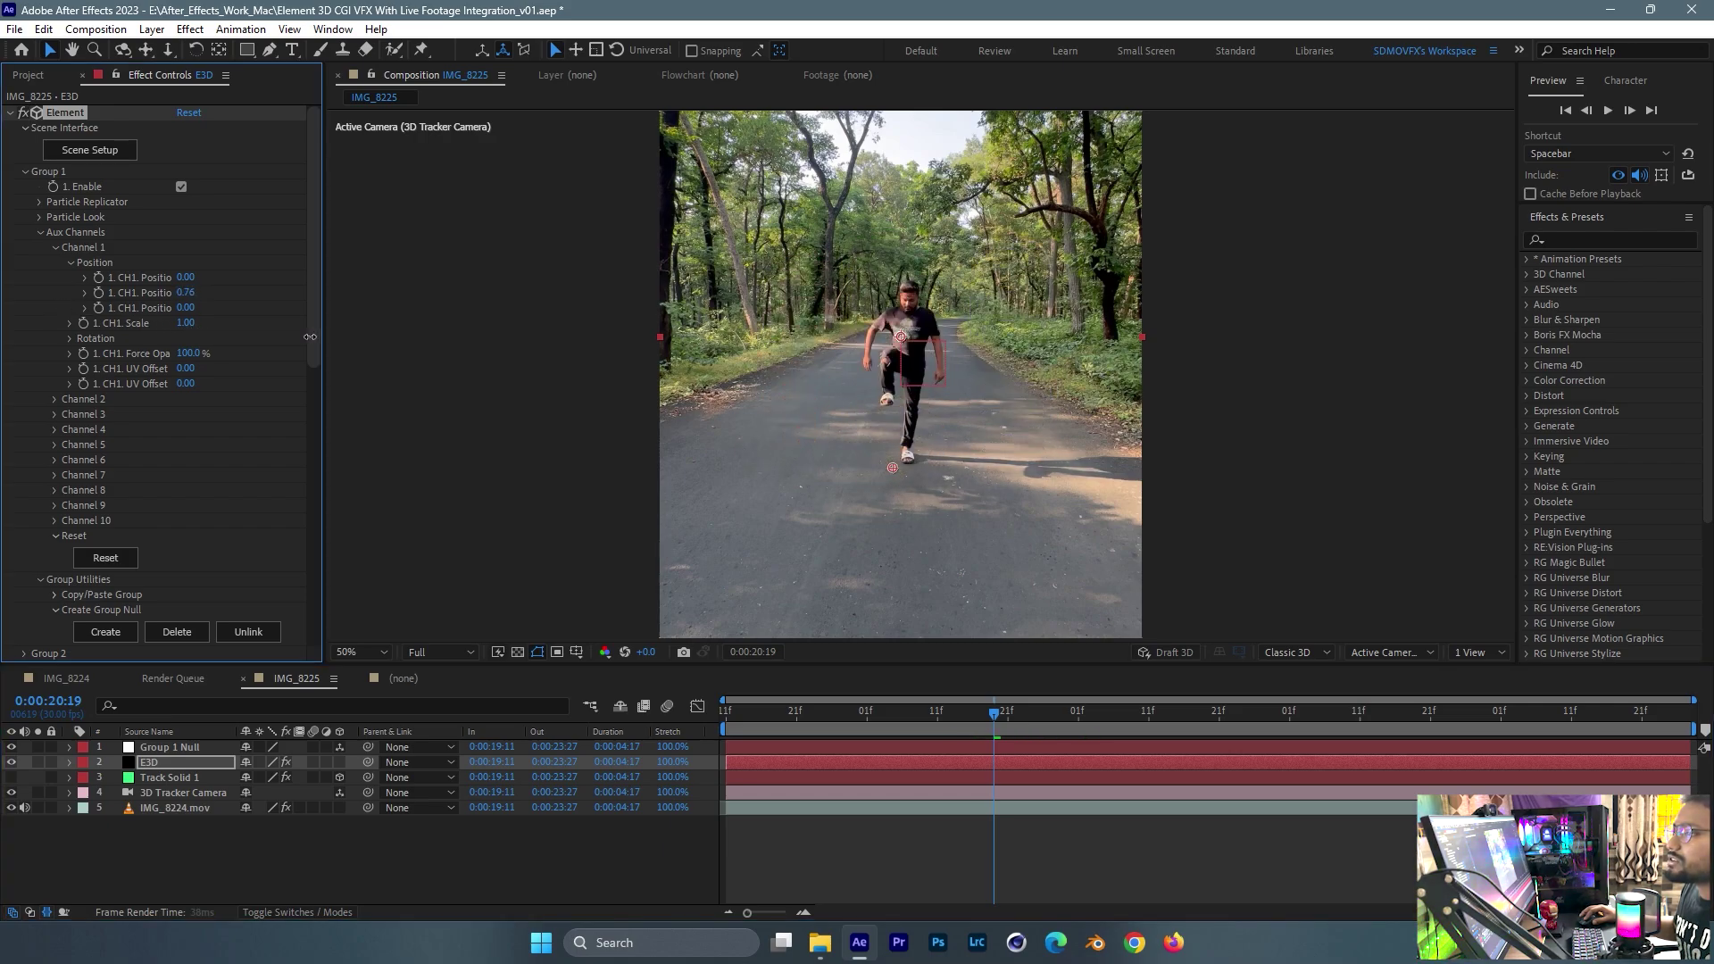
drag(1002, 720, 1132, 712)
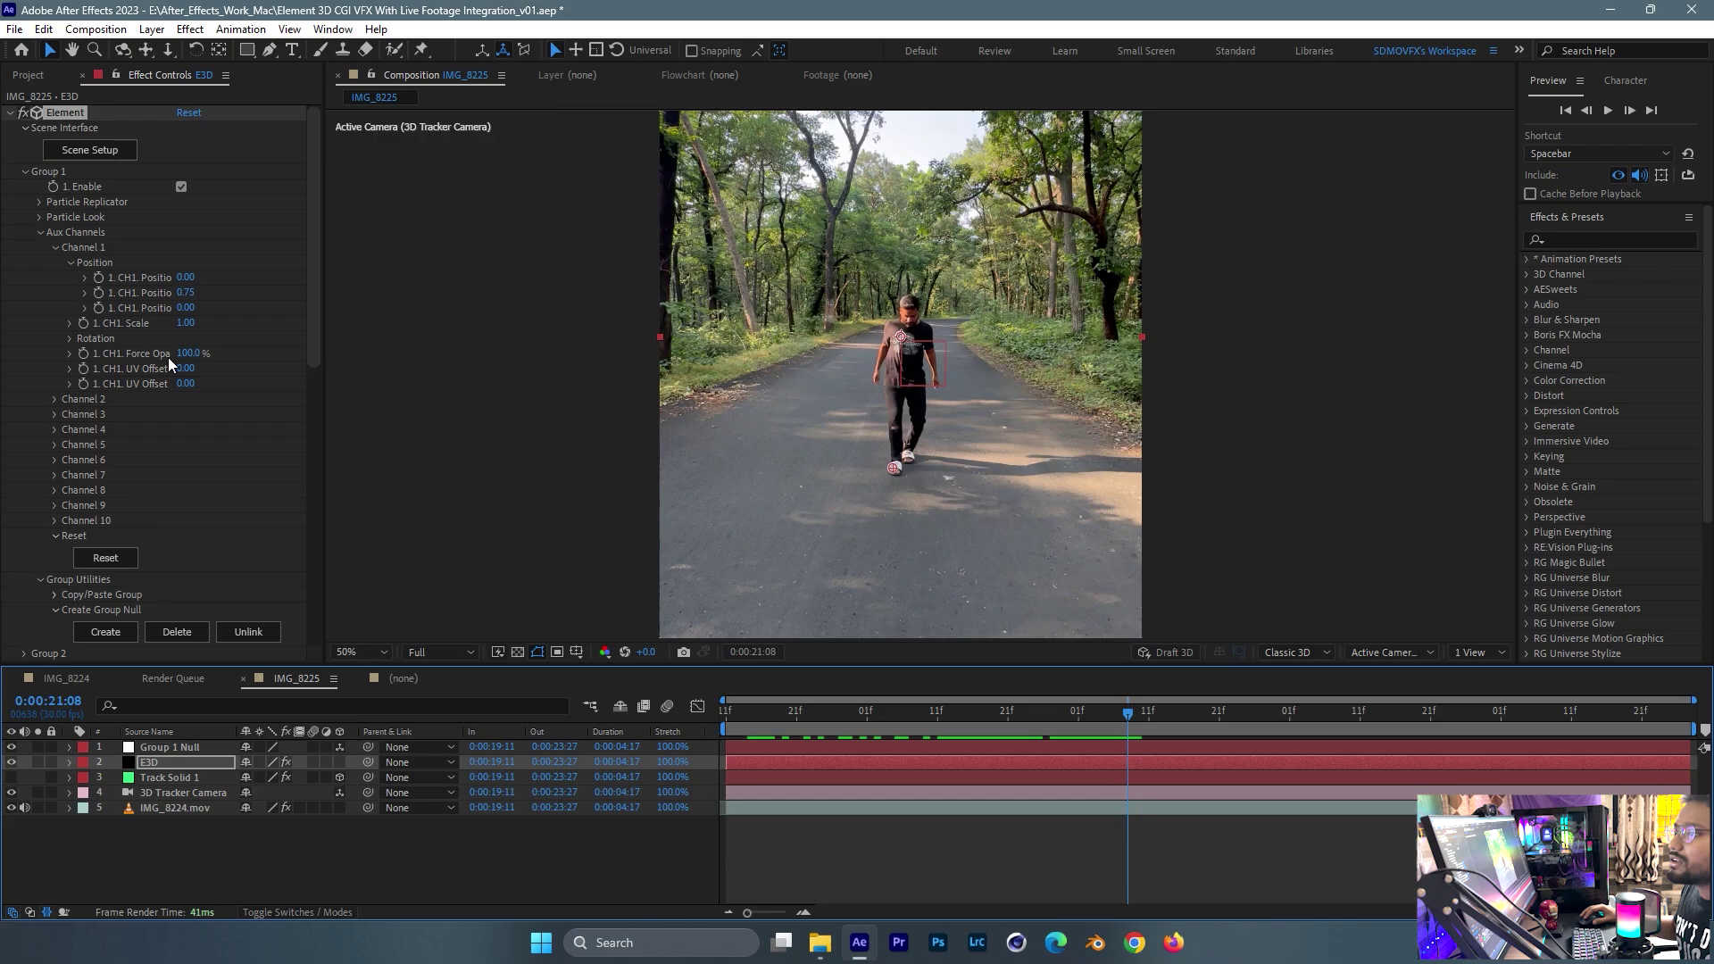
click(100, 294)
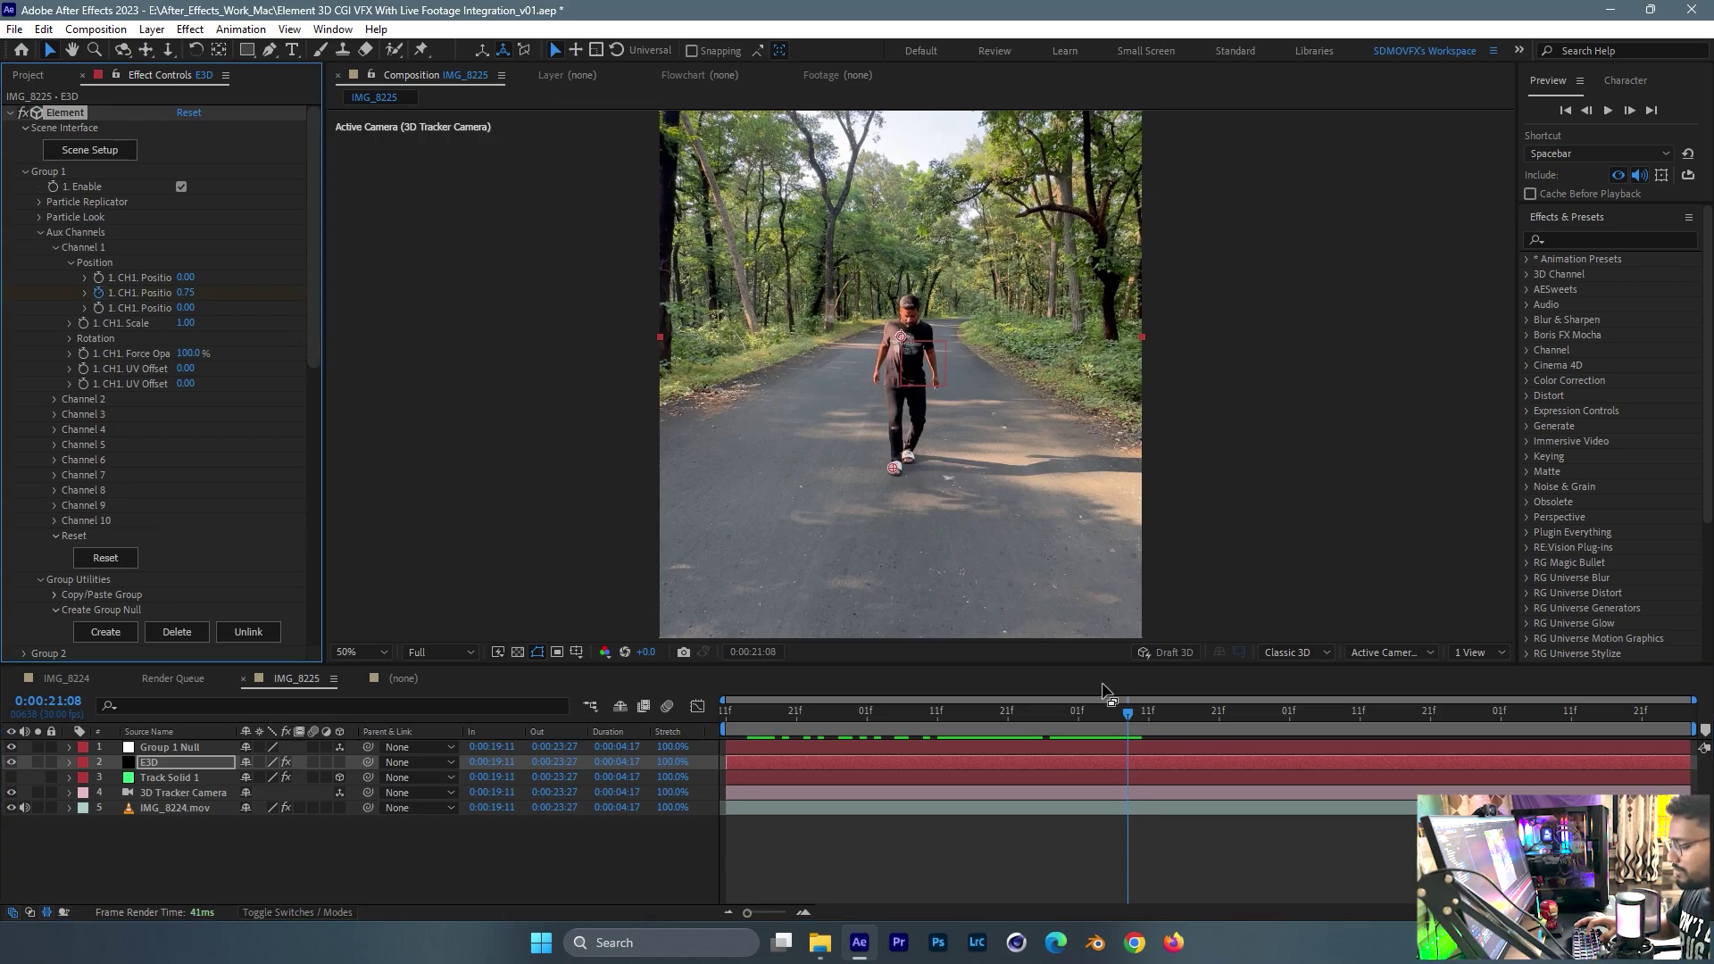
key(F9)
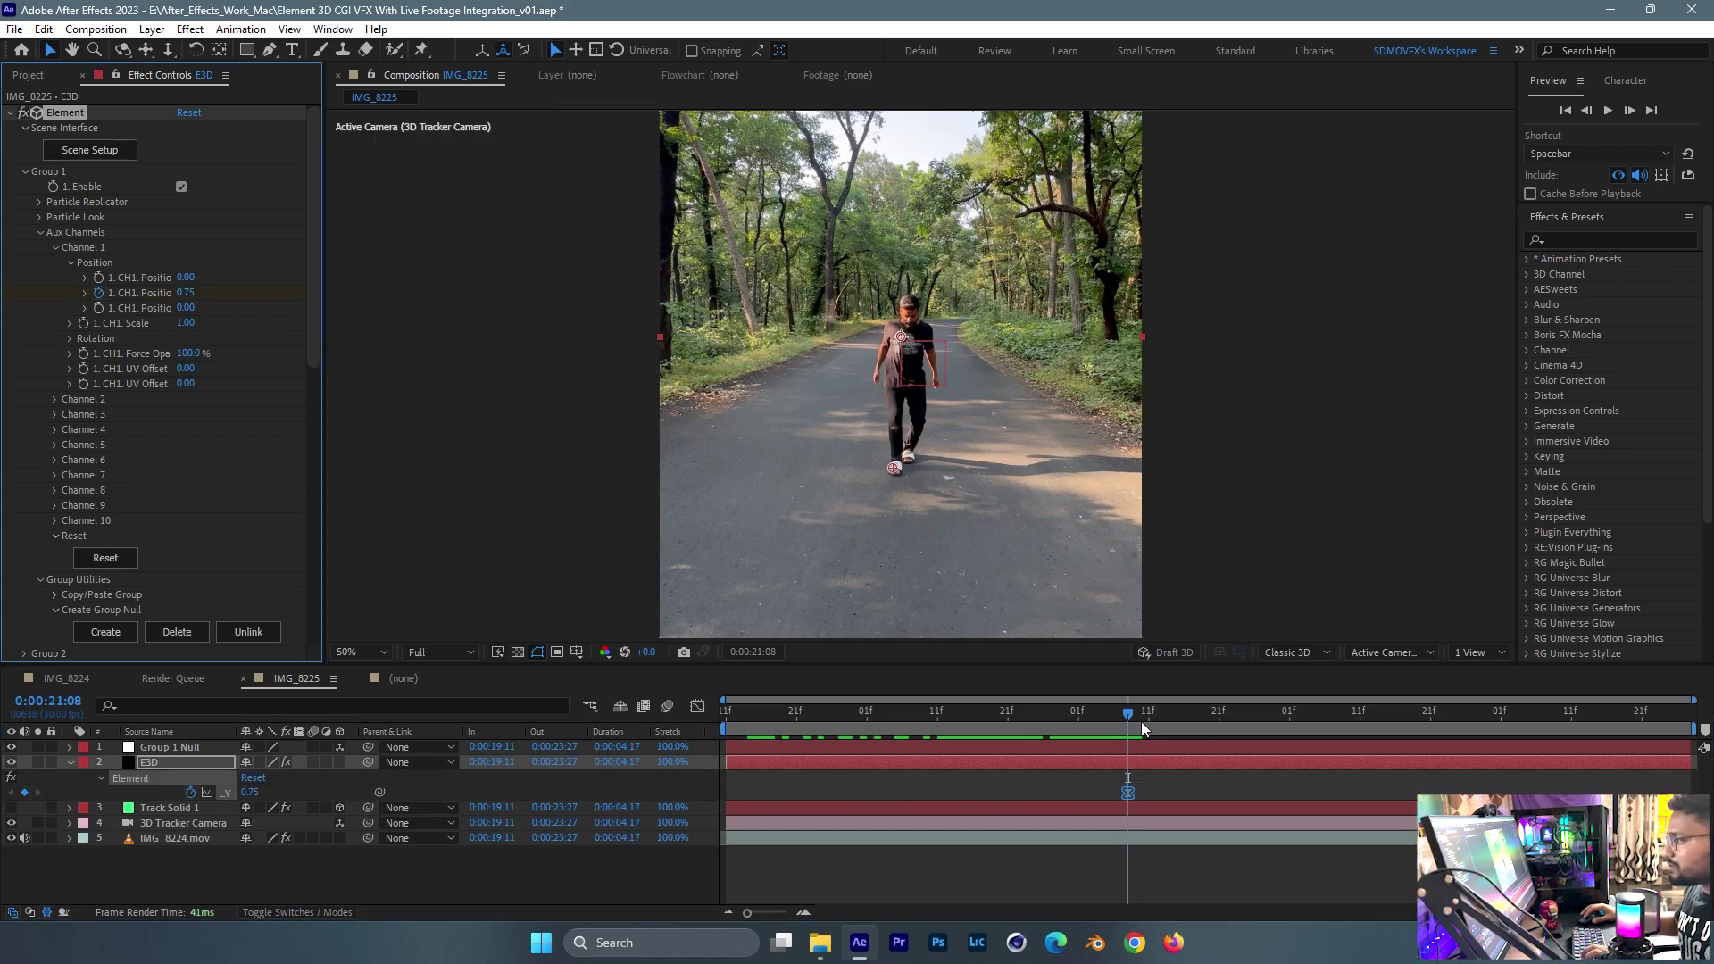
- Keyframe the rocks dropping back onto the road at 0:00:21:18
click(1171, 723)
right_click(1127, 793)
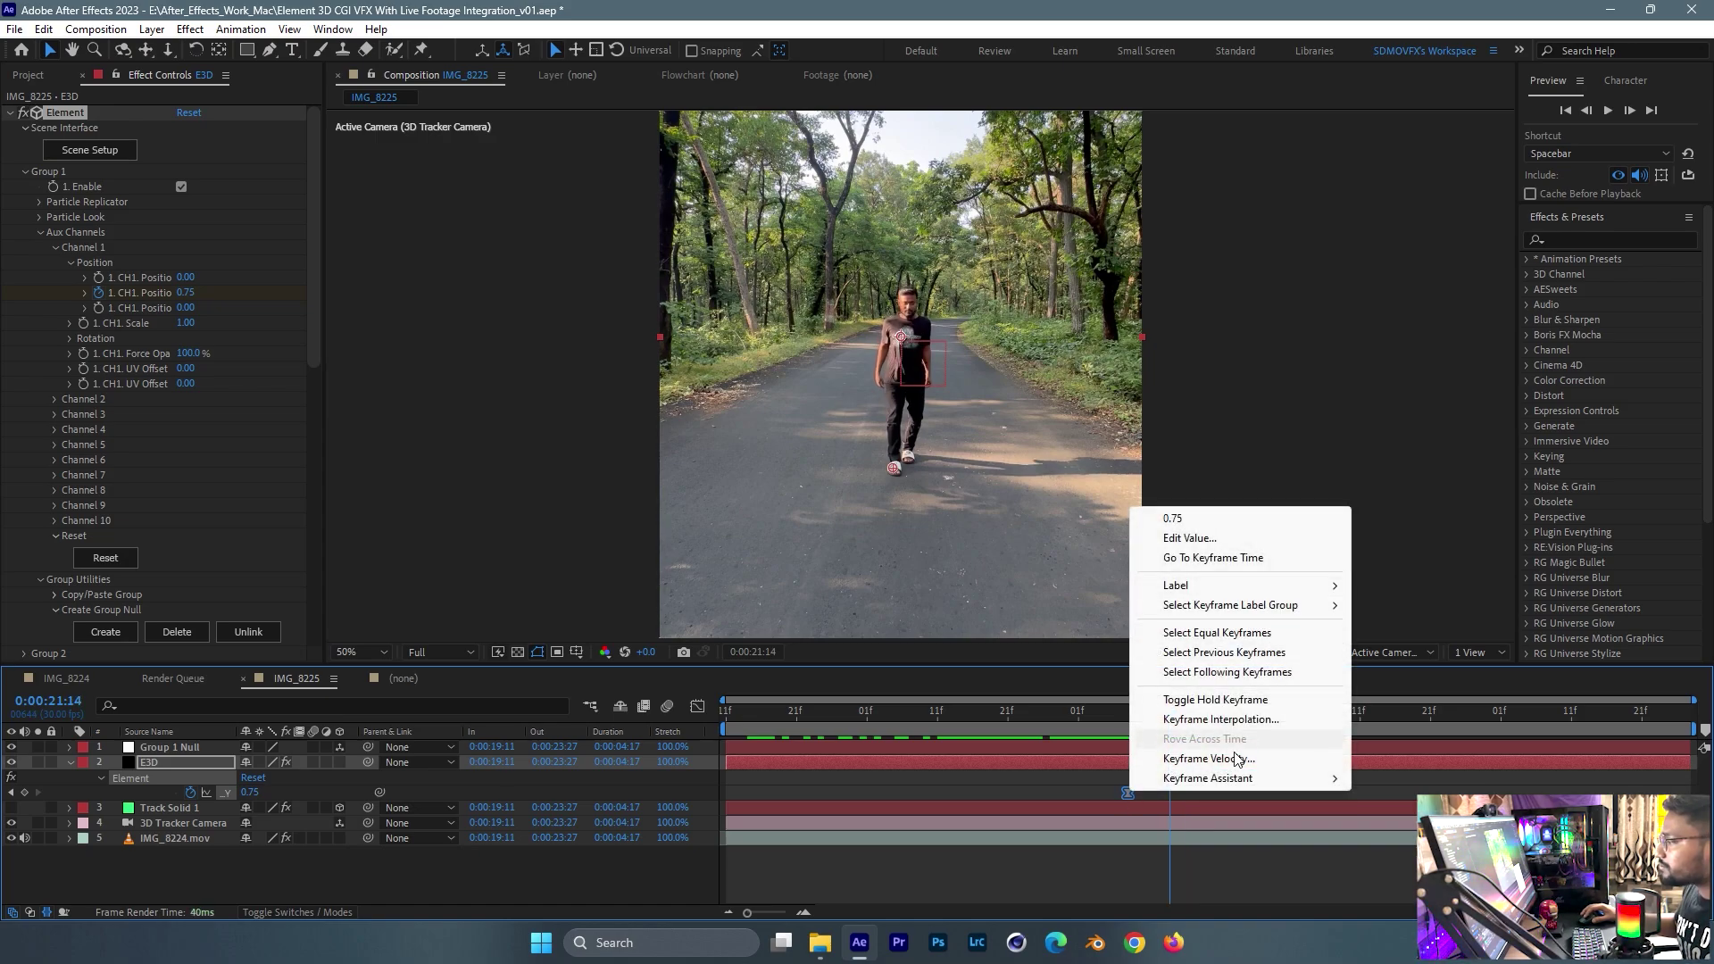
click(1159, 727)
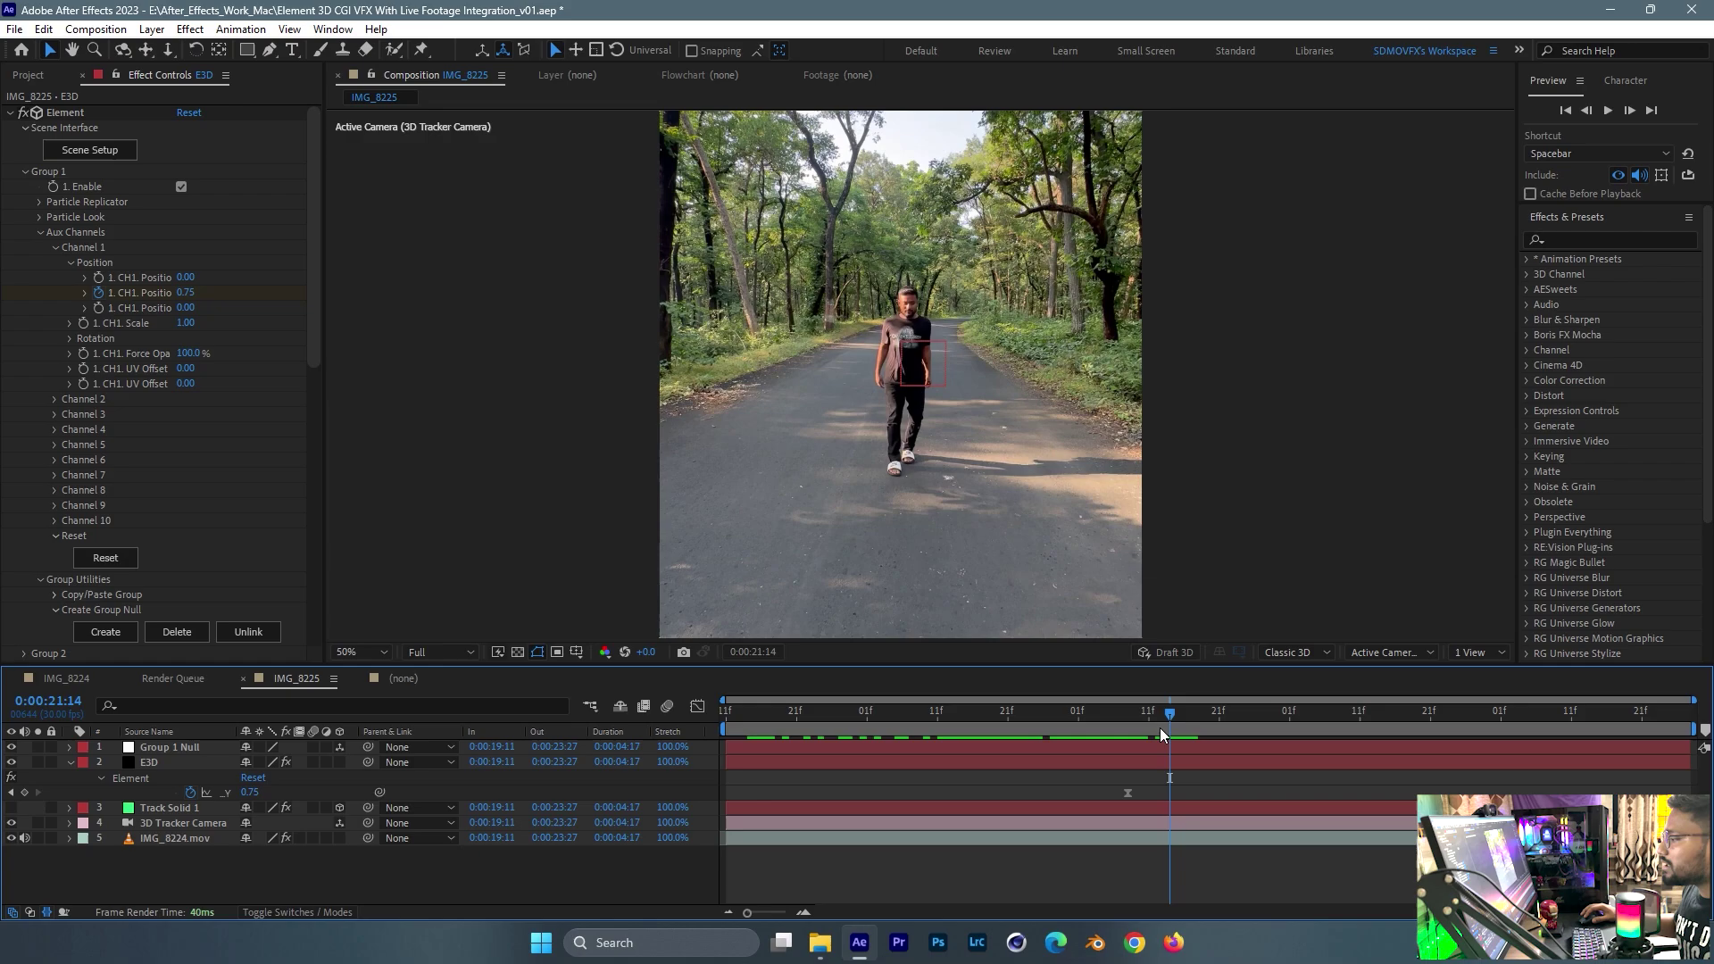
drag(1159, 727, 1198, 727)
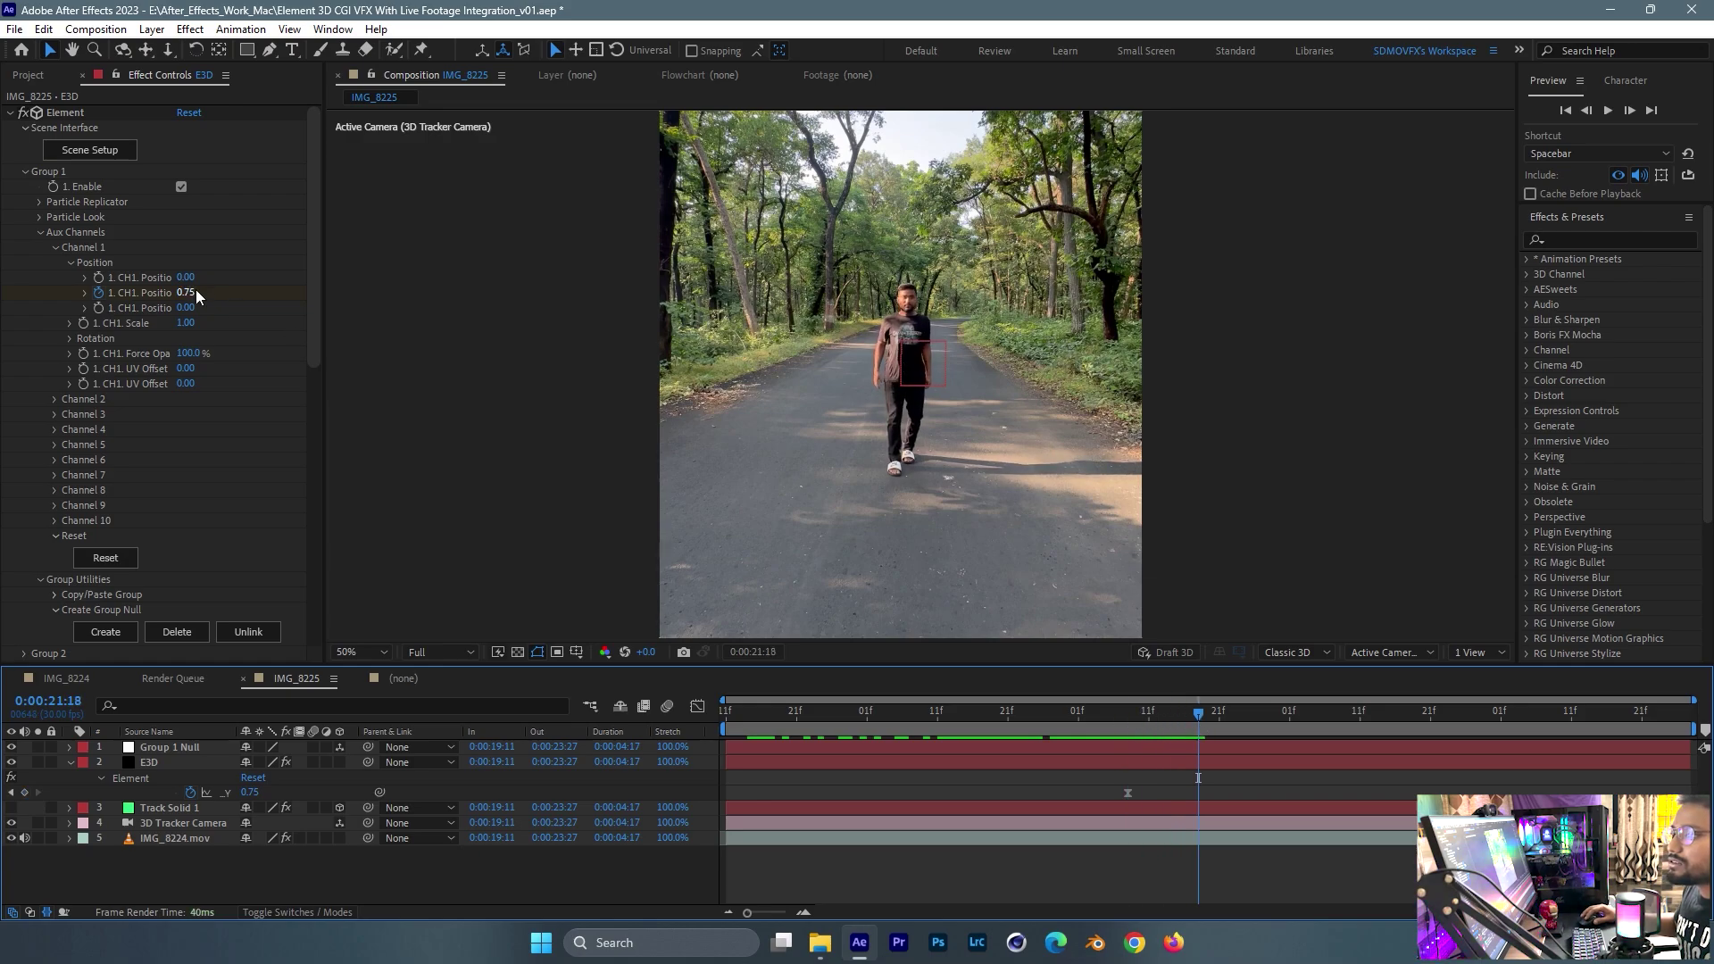
drag(184, 292, 138, 279)
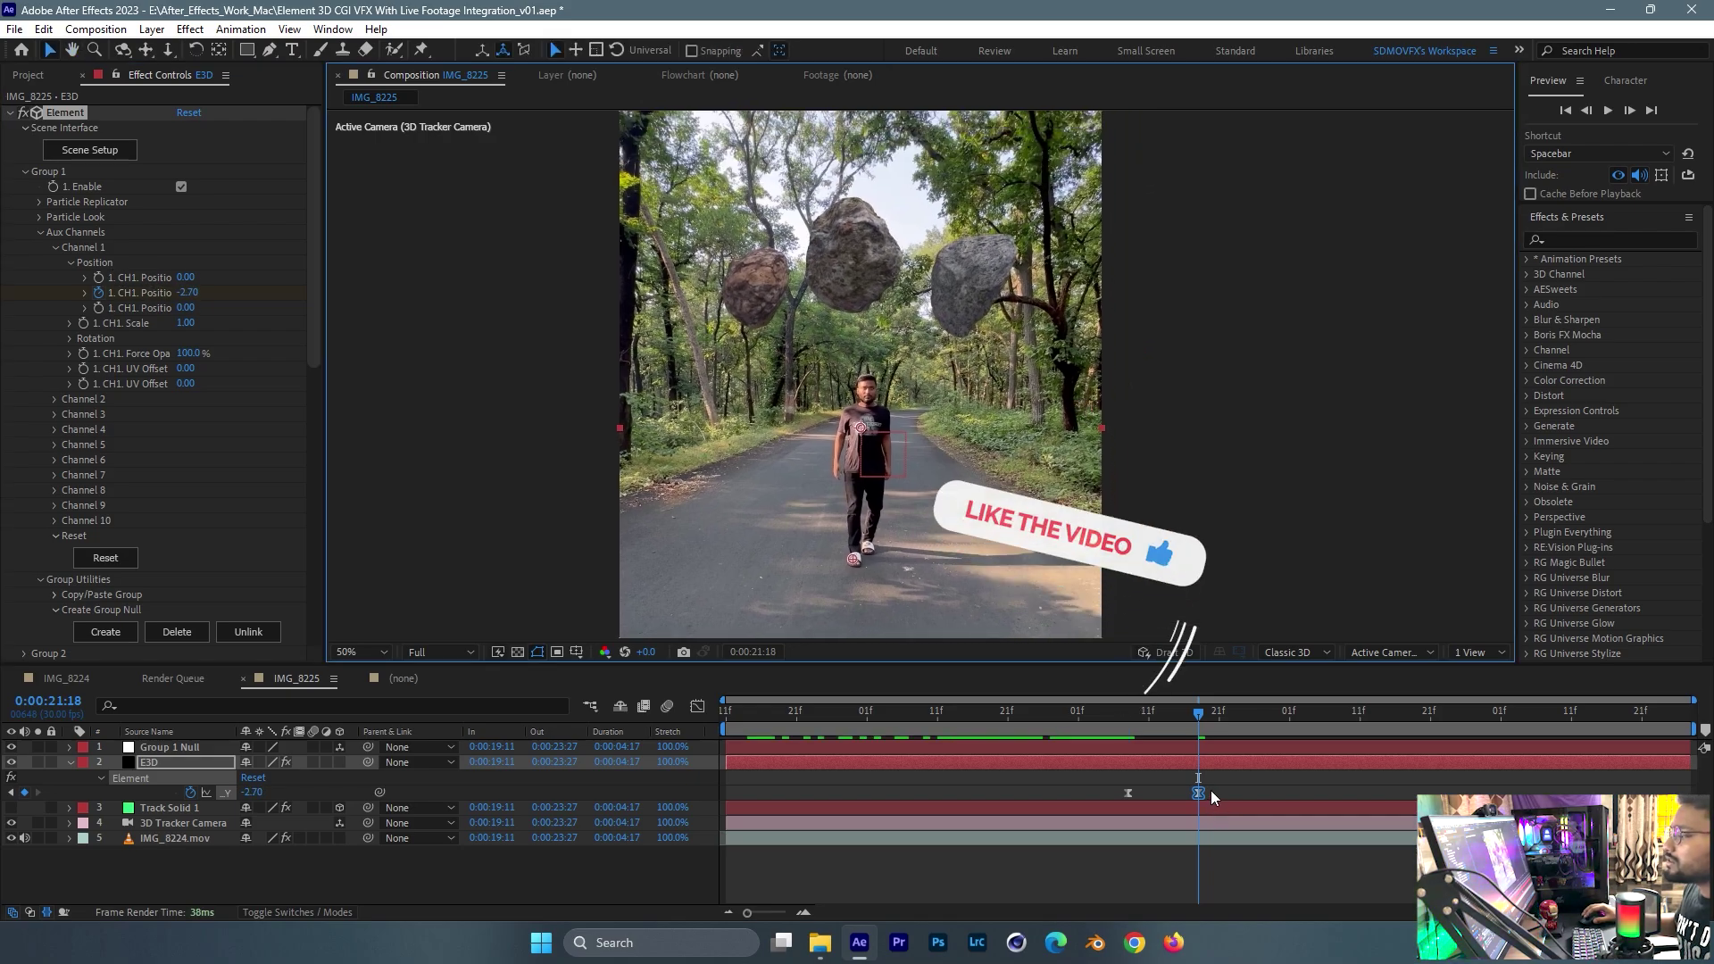
- Preview the rocks' fall from 0:00:20:24 and save the project
click(1084, 712)
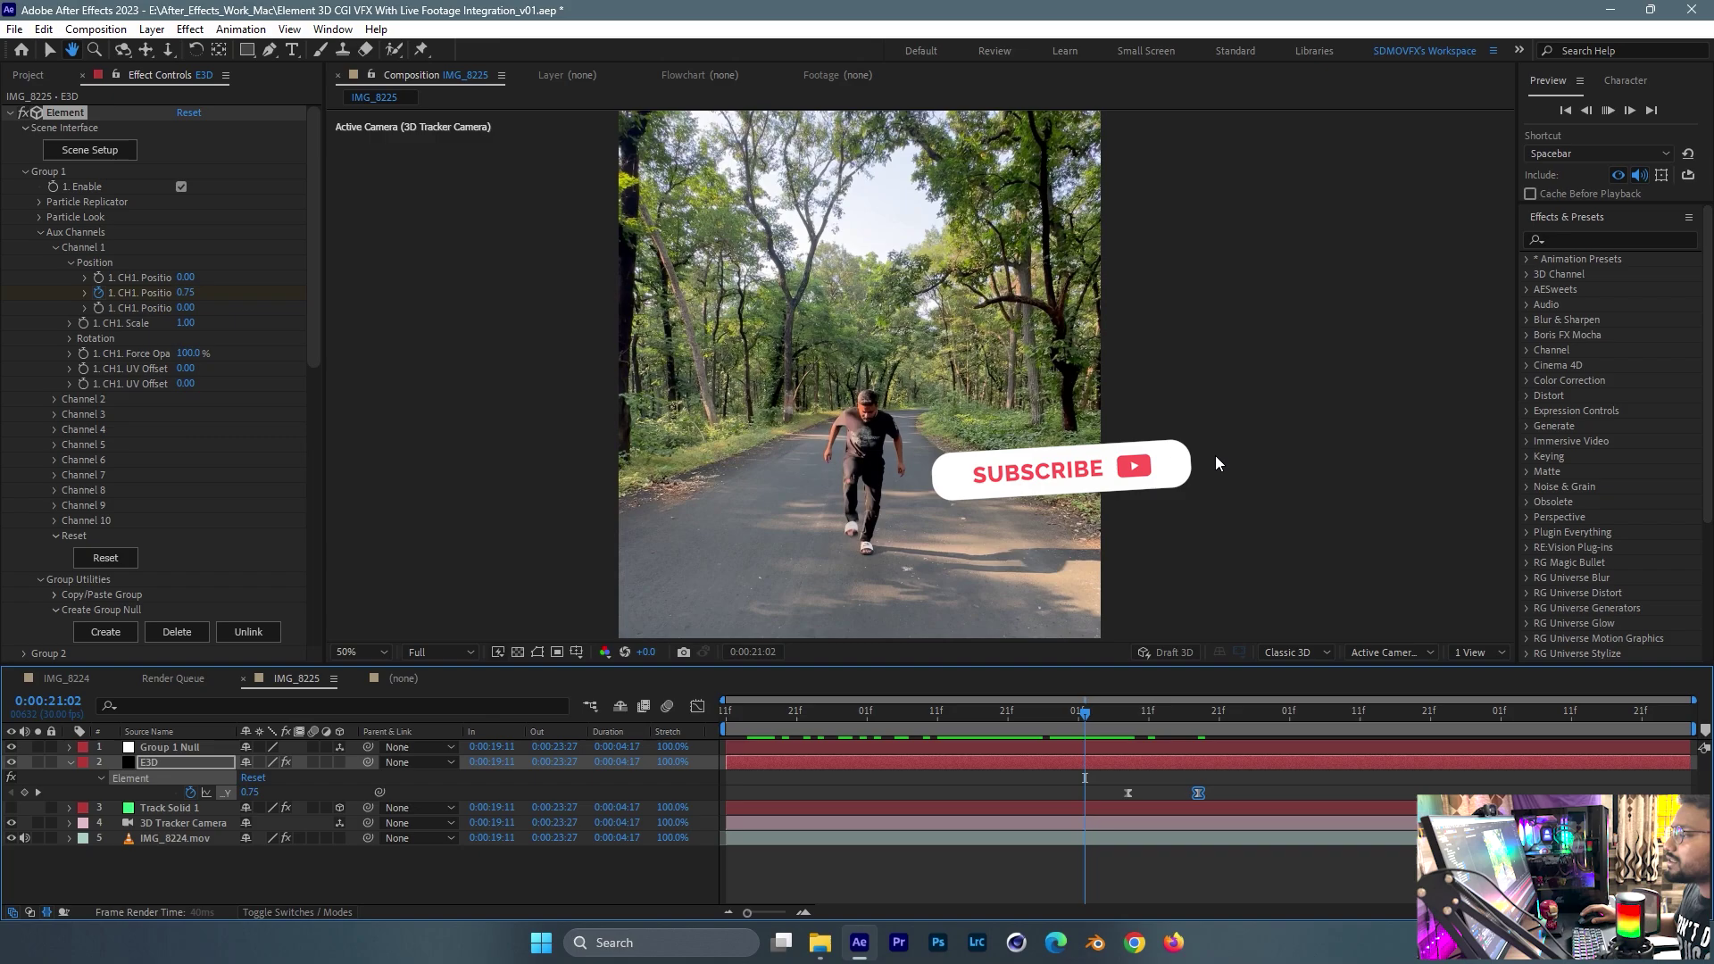
drag(1126, 713, 1028, 712)
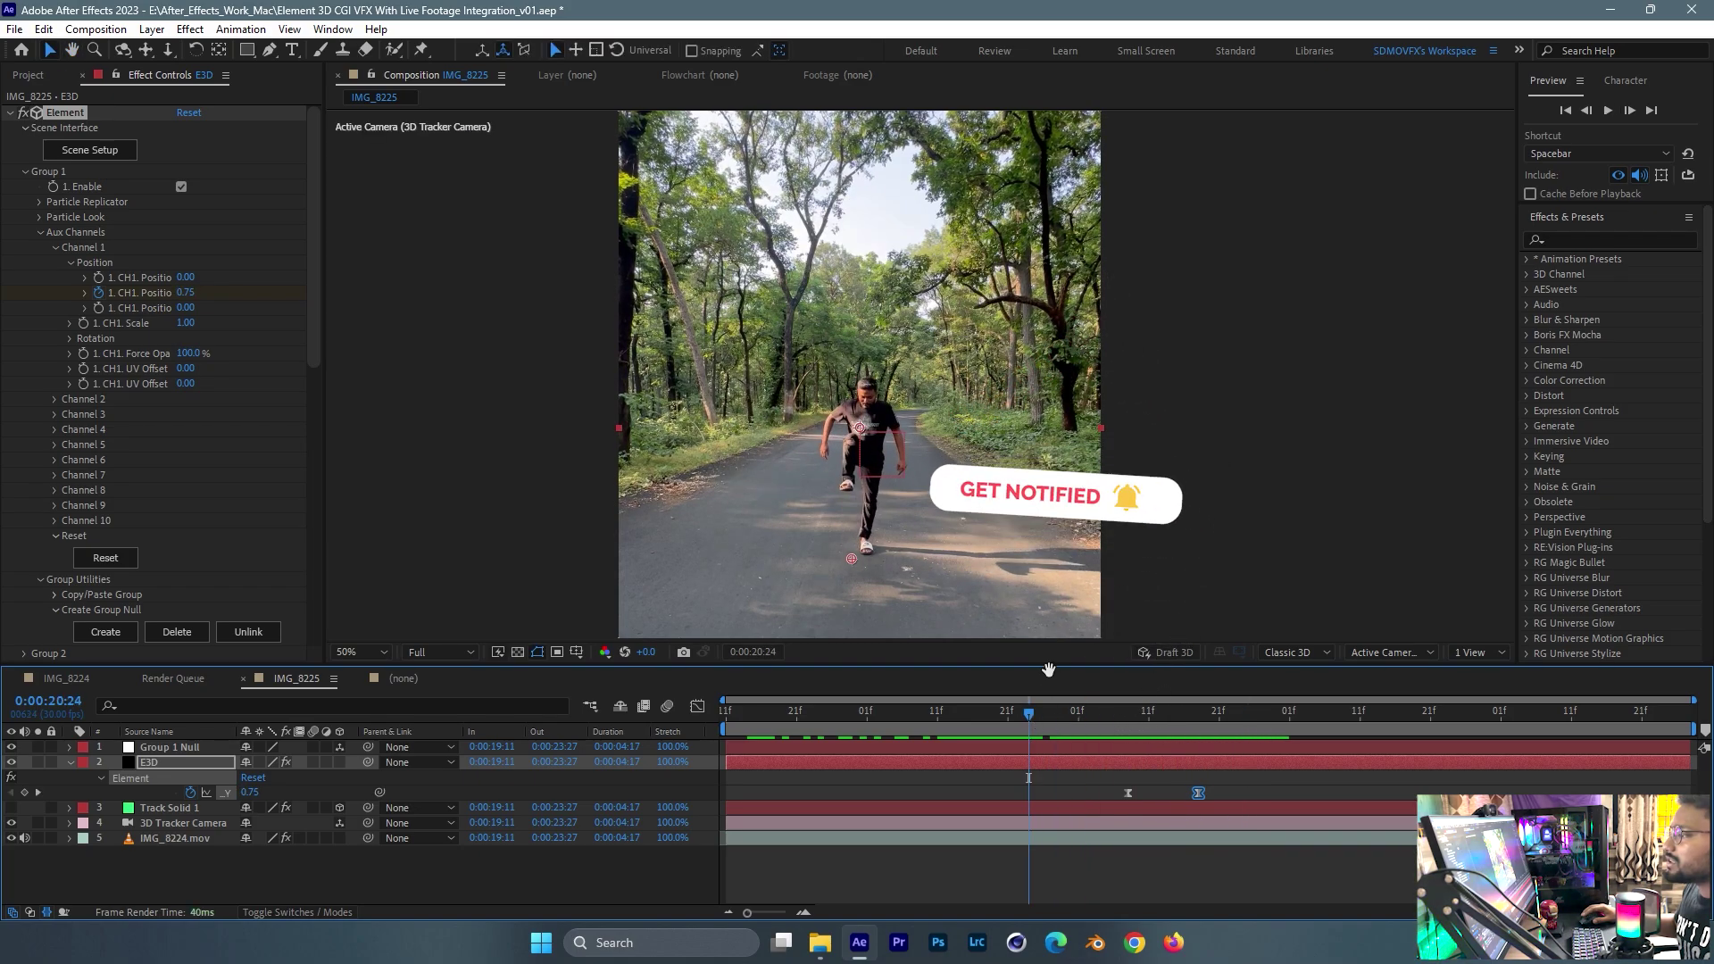
key(space)
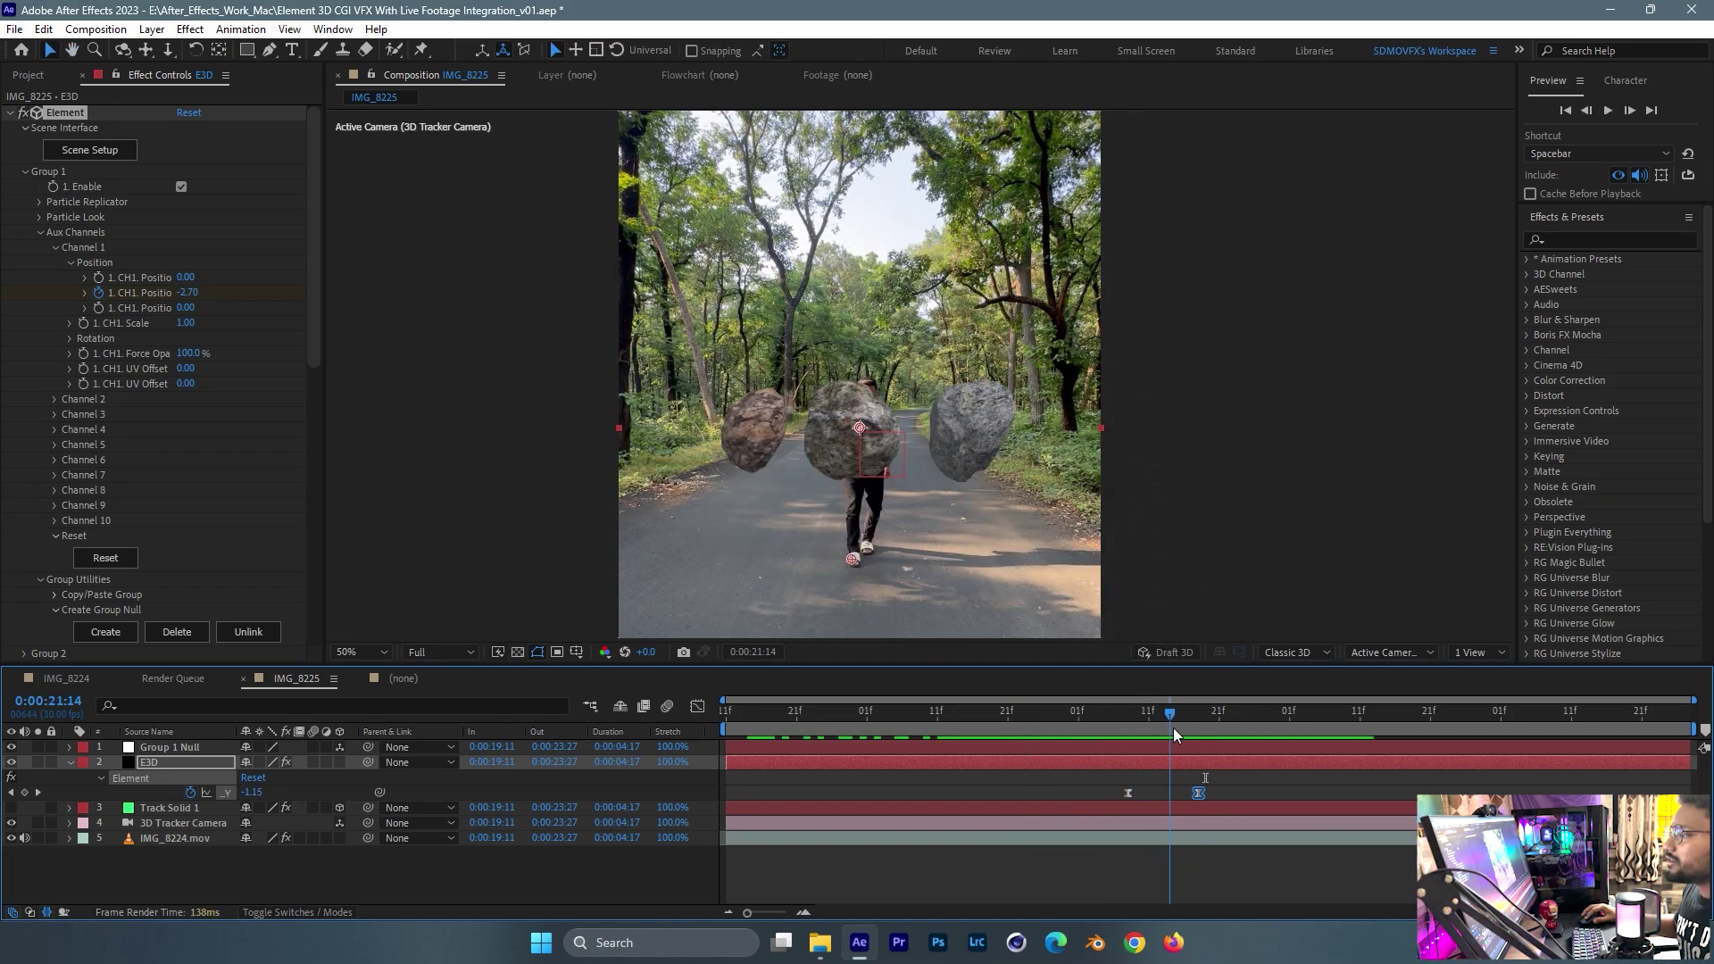
key(ctrl+s)
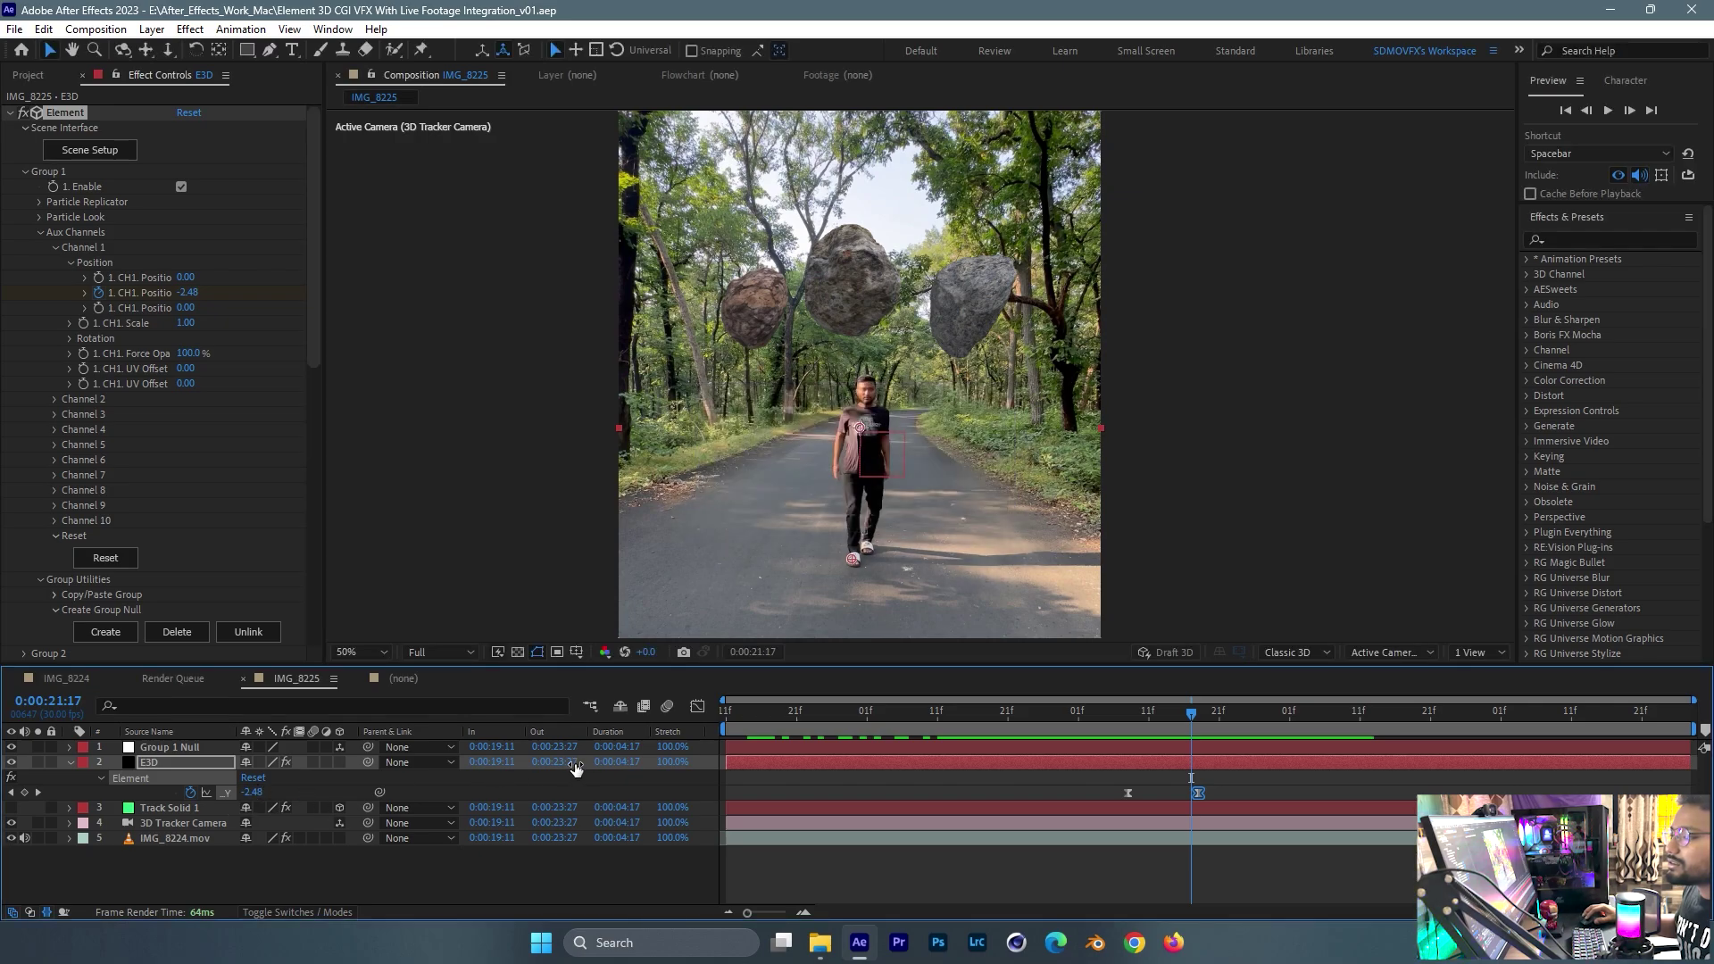
- Turn on motion blur for the E3D layer and the whole composition
drag(1191, 712, 1303, 714)
click(312, 763)
click(667, 706)
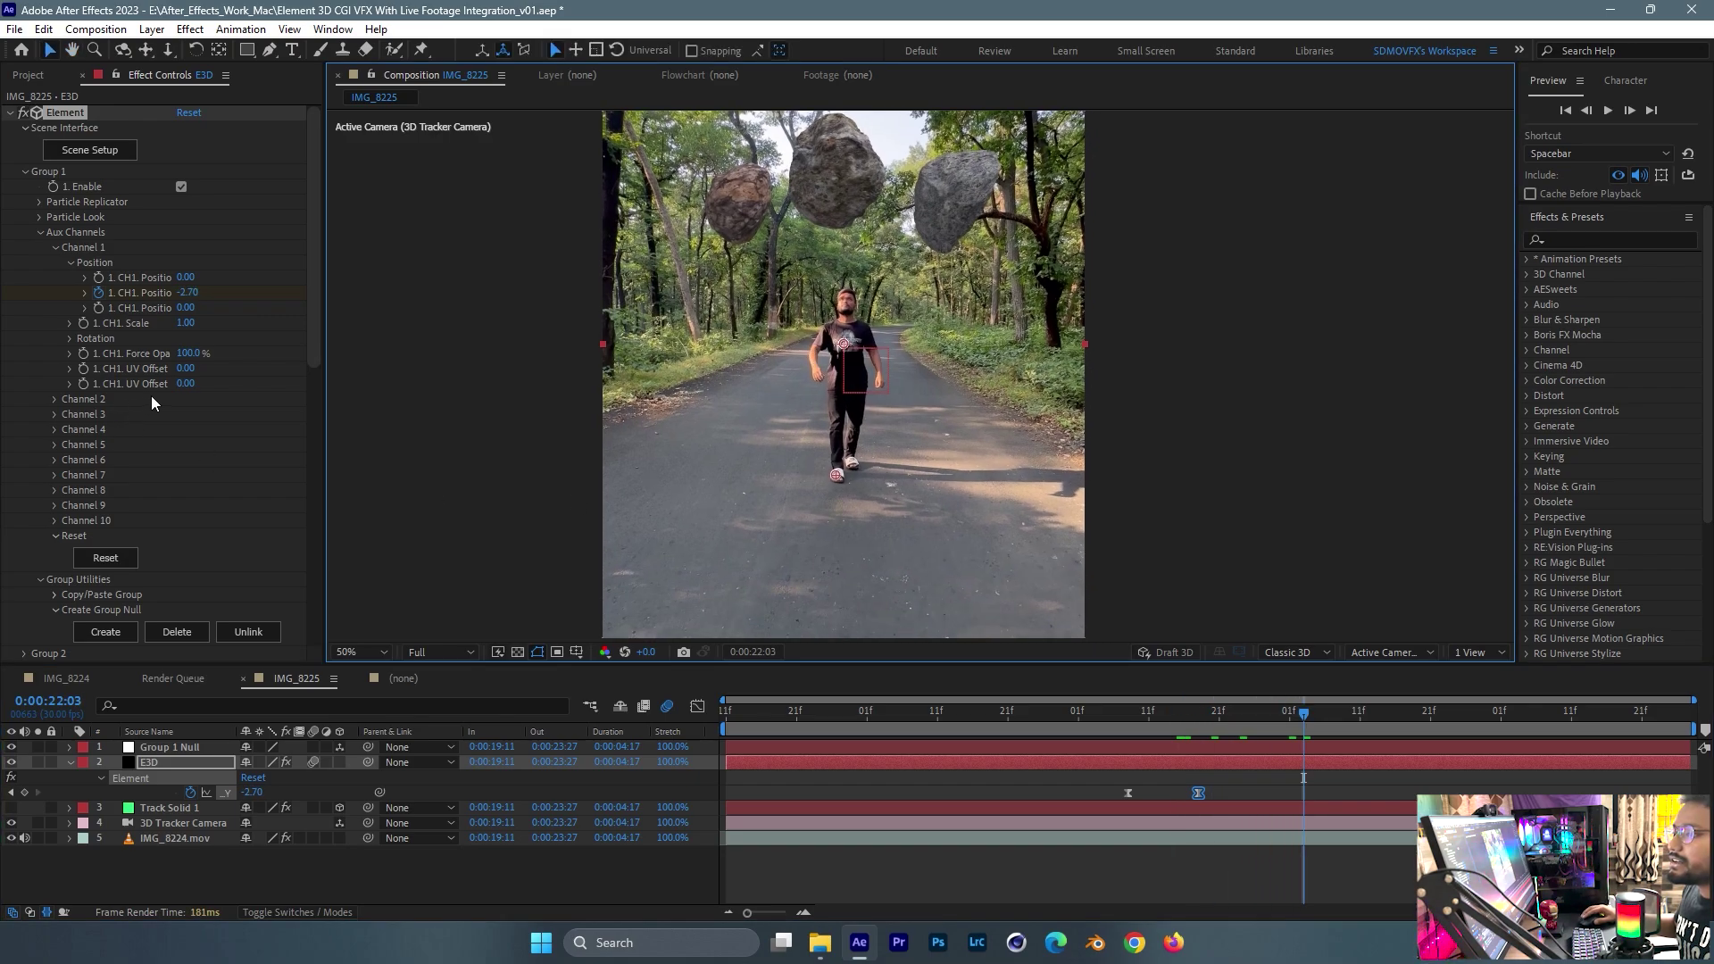
- Add Drop Shadow to E3D: distance 841, direction 162°, softness 71, opacity 15%
scroll(161, 397, down, 5)
key(ctrl+space)
text(dro)
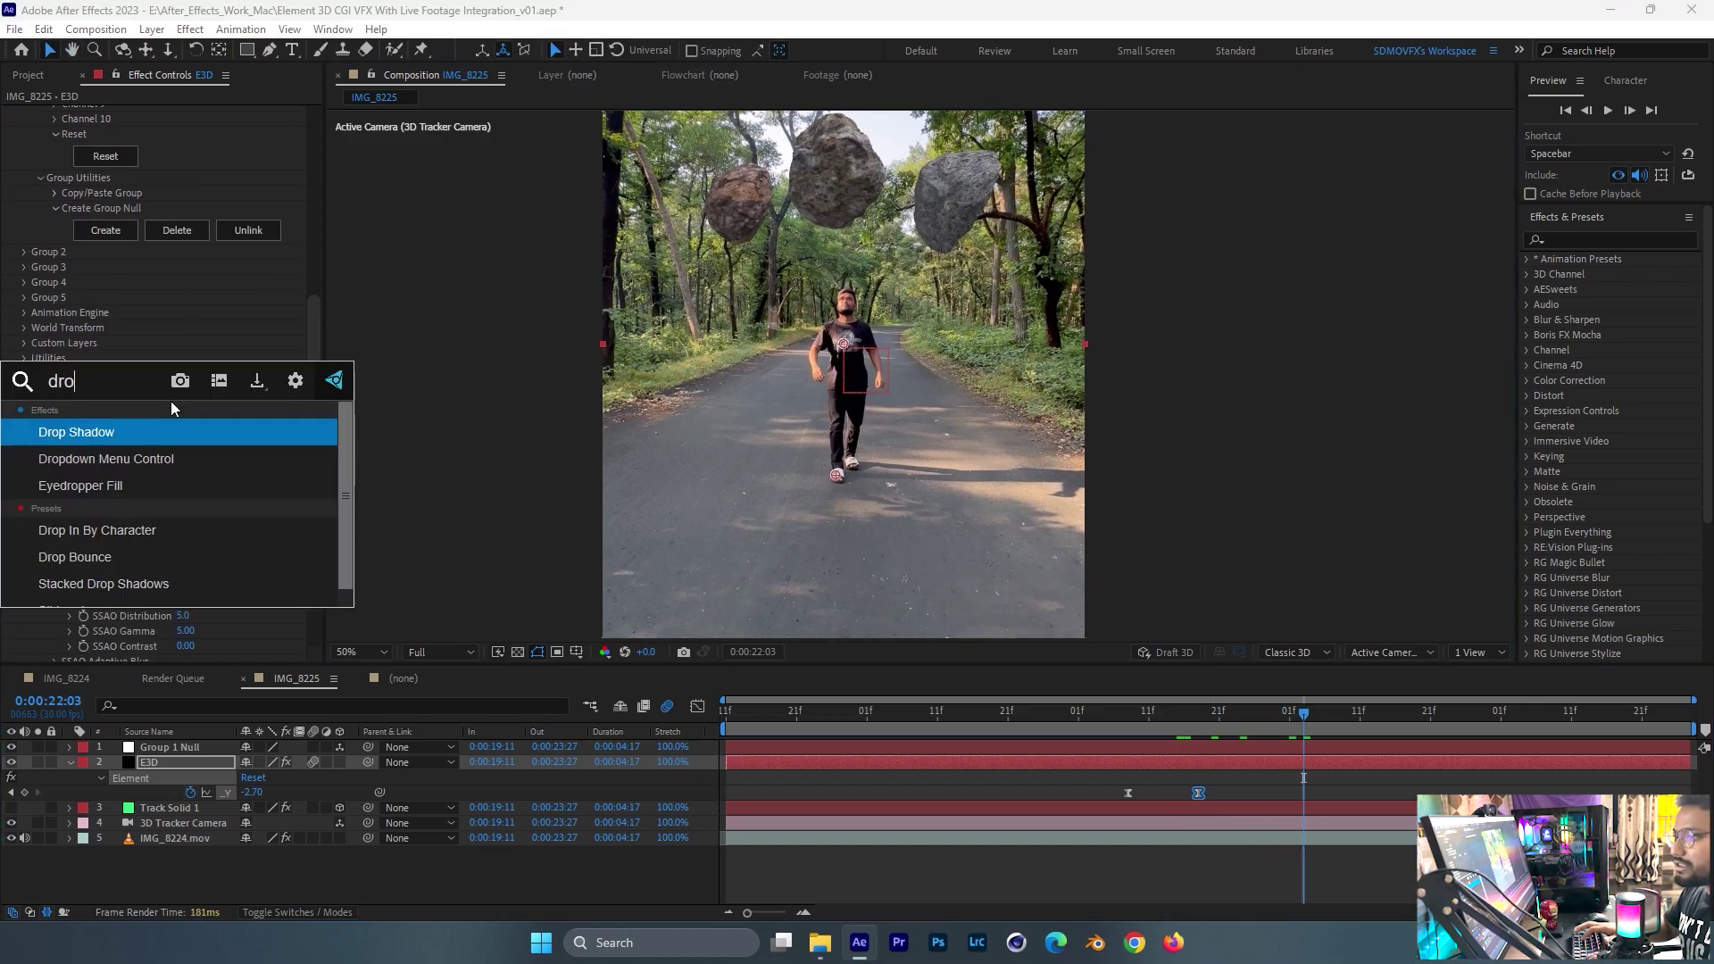
text(p)
key(Return)
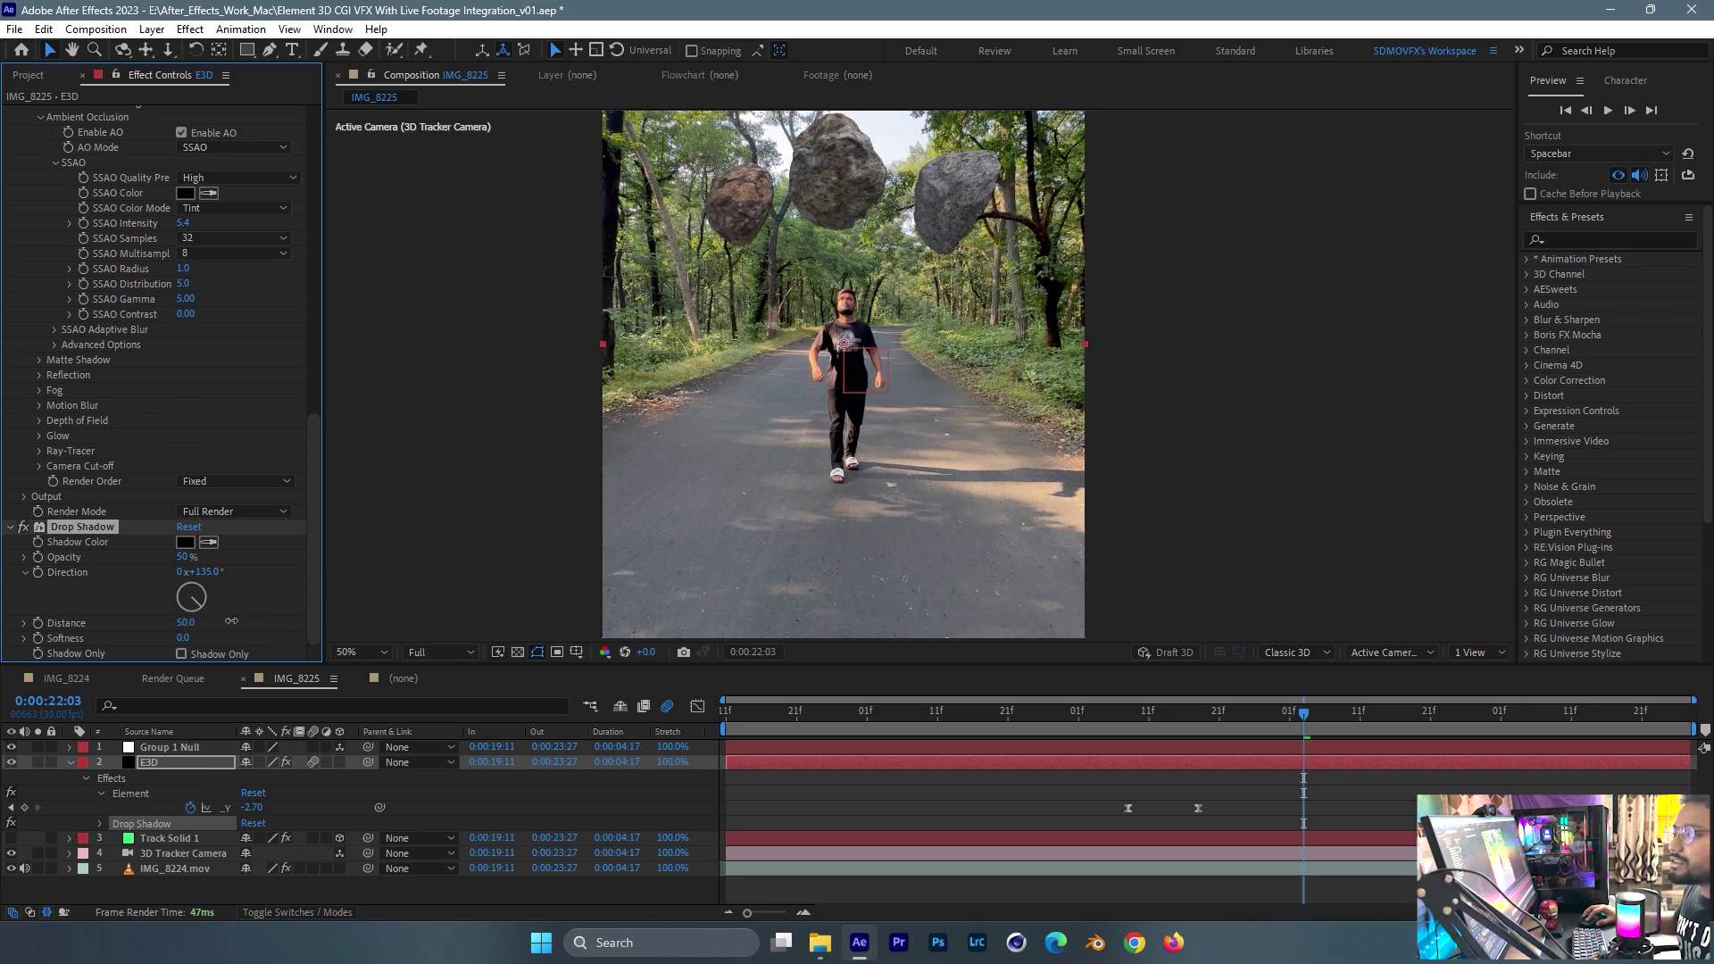
mouse_move(231, 620)
mouse_down()
mouse_move(207, 569)
mouse_move(217, 627)
mouse_move(248, 634)
mouse_move(194, 625)
mouse_move(257, 637)
mouse_up()
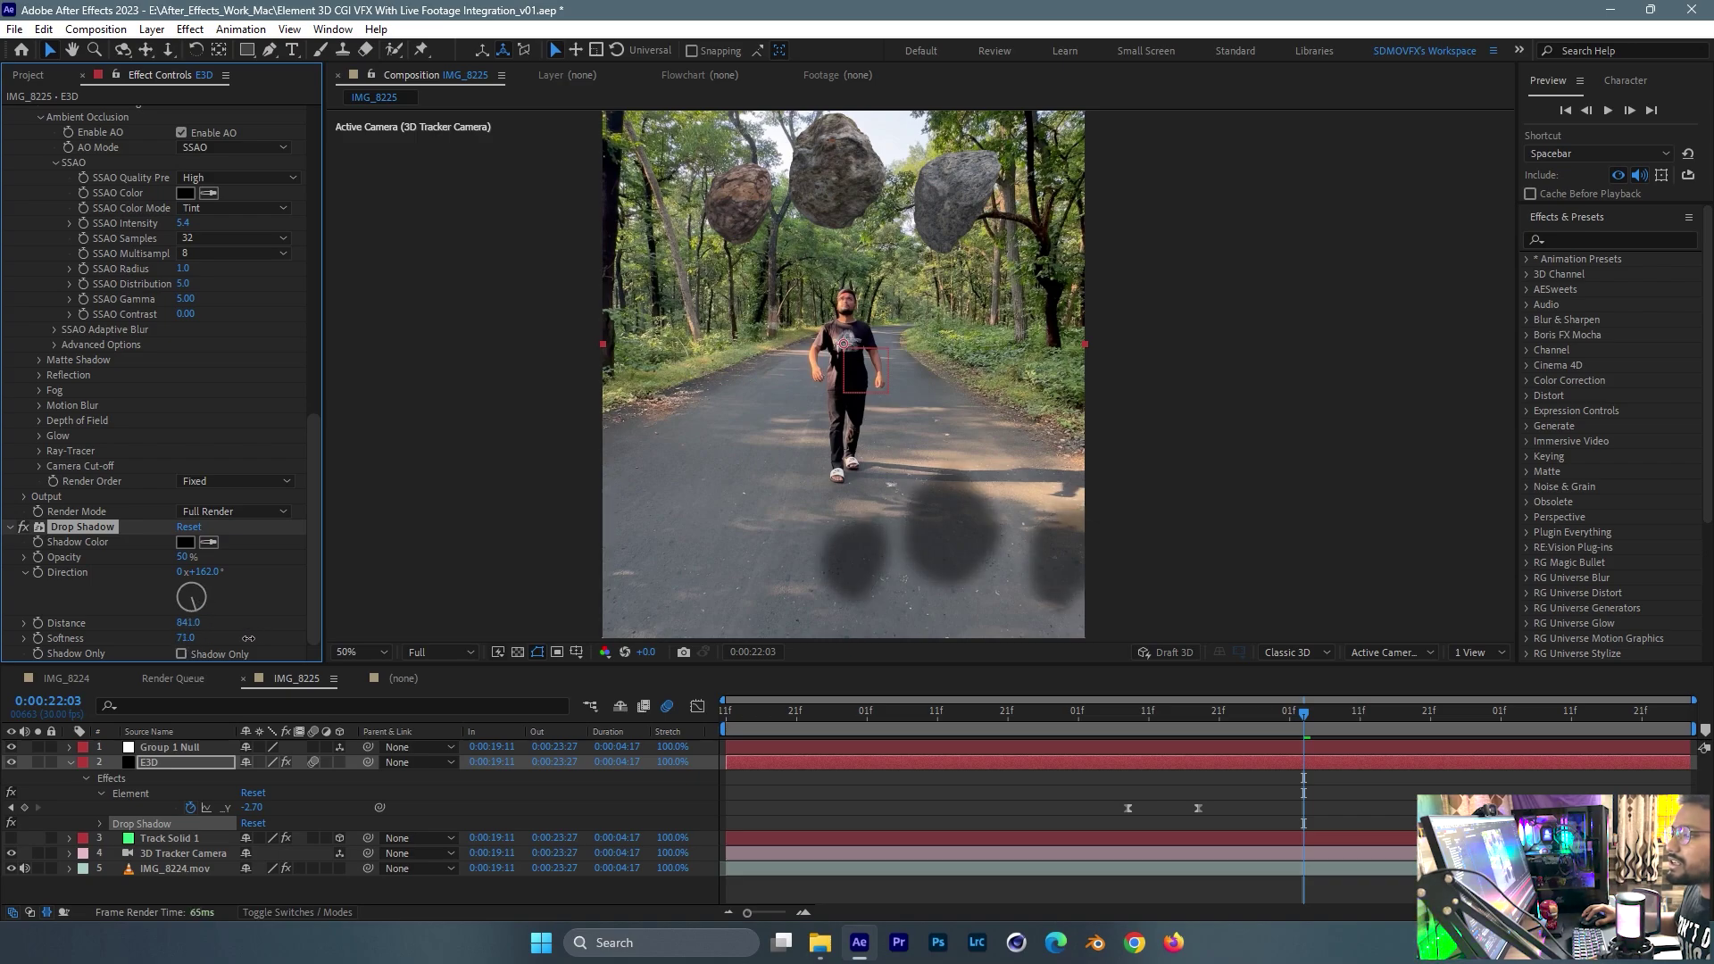
drag(169, 557, 98, 557)
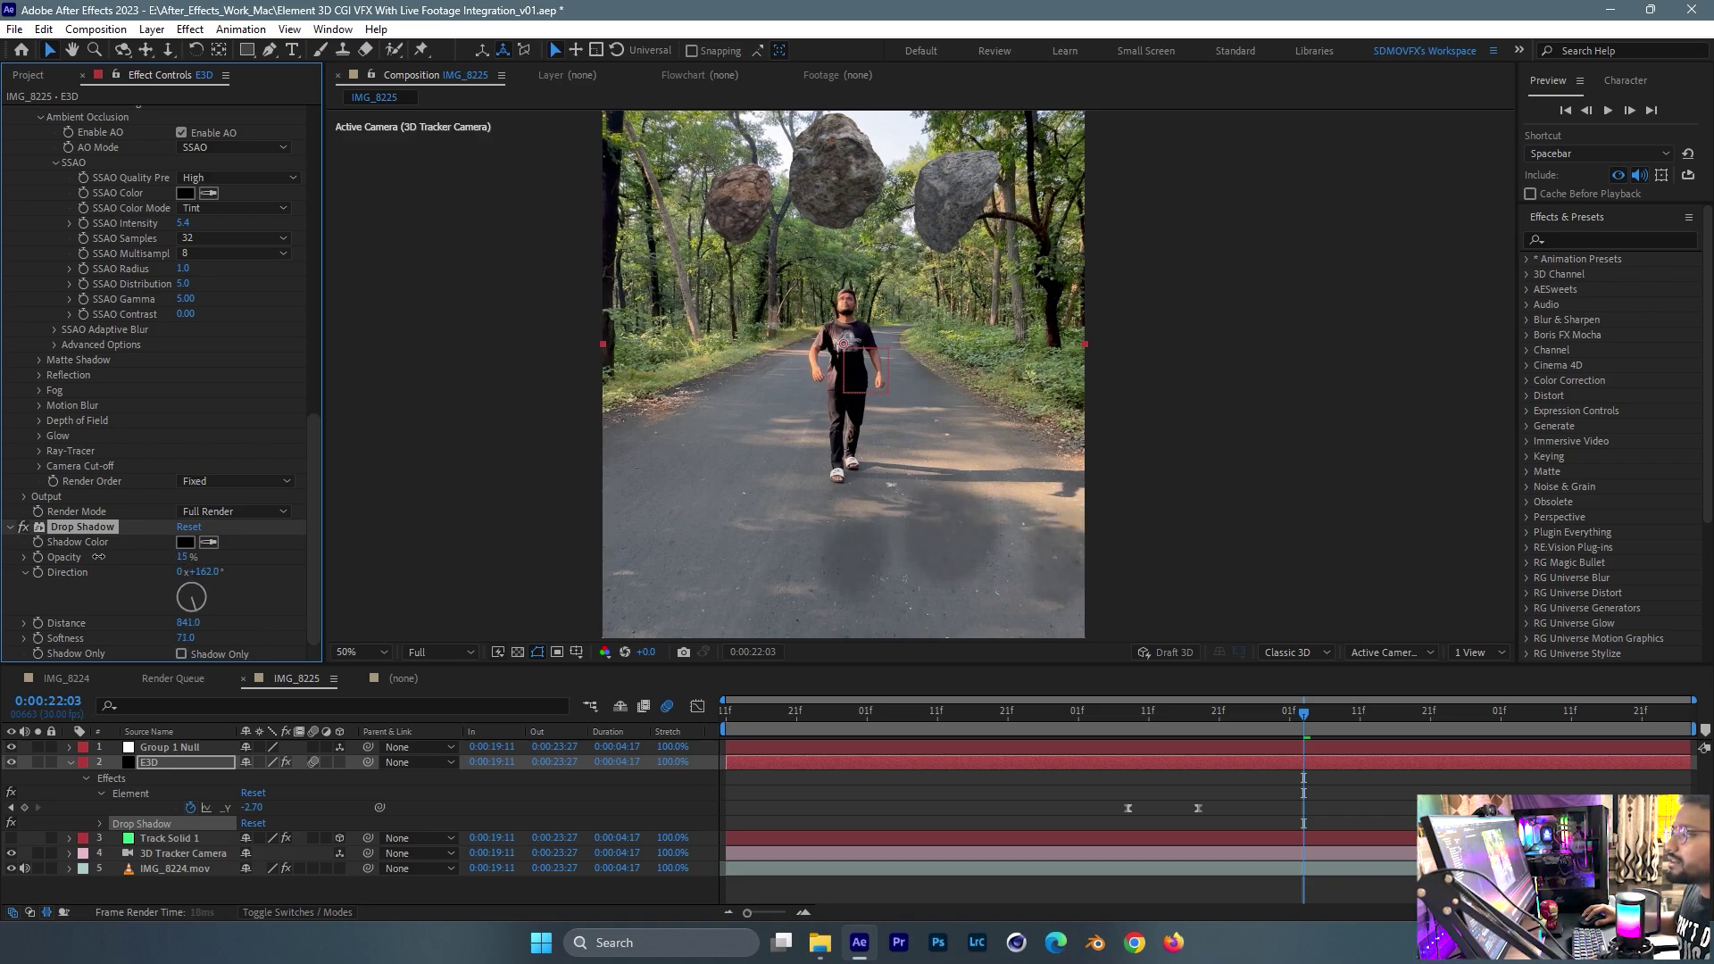
- Jump to the first frame and collapse the layers' open properties
key(Home)
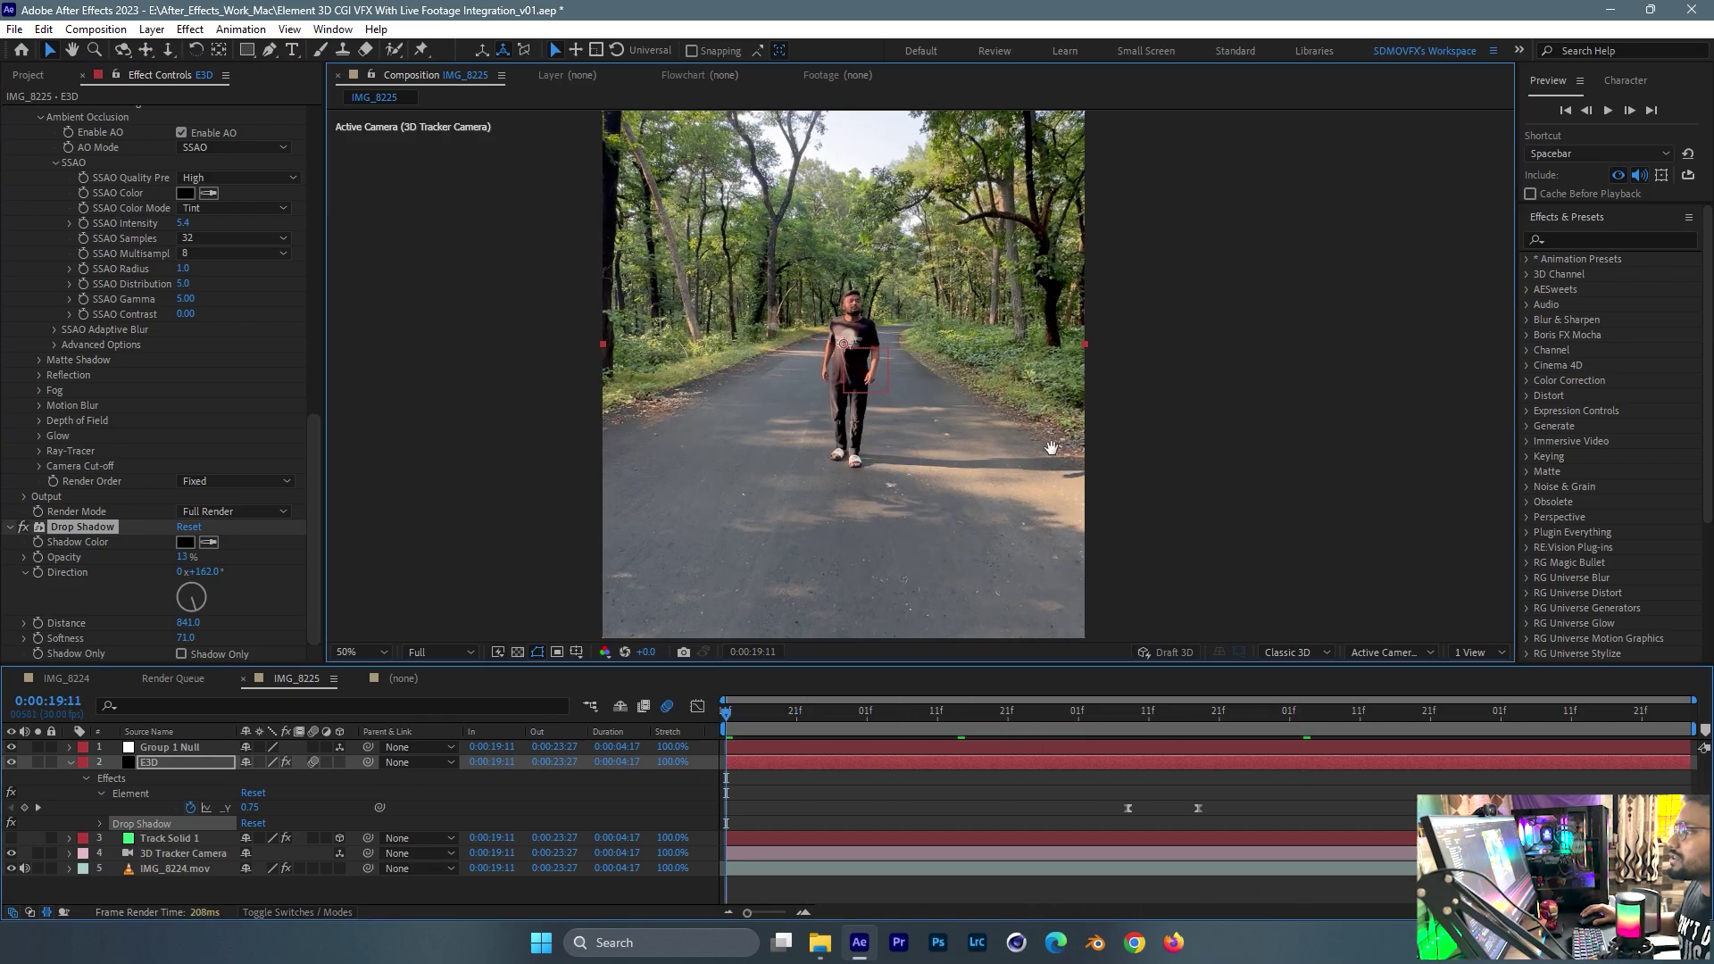
key(F2)
click(291, 761)
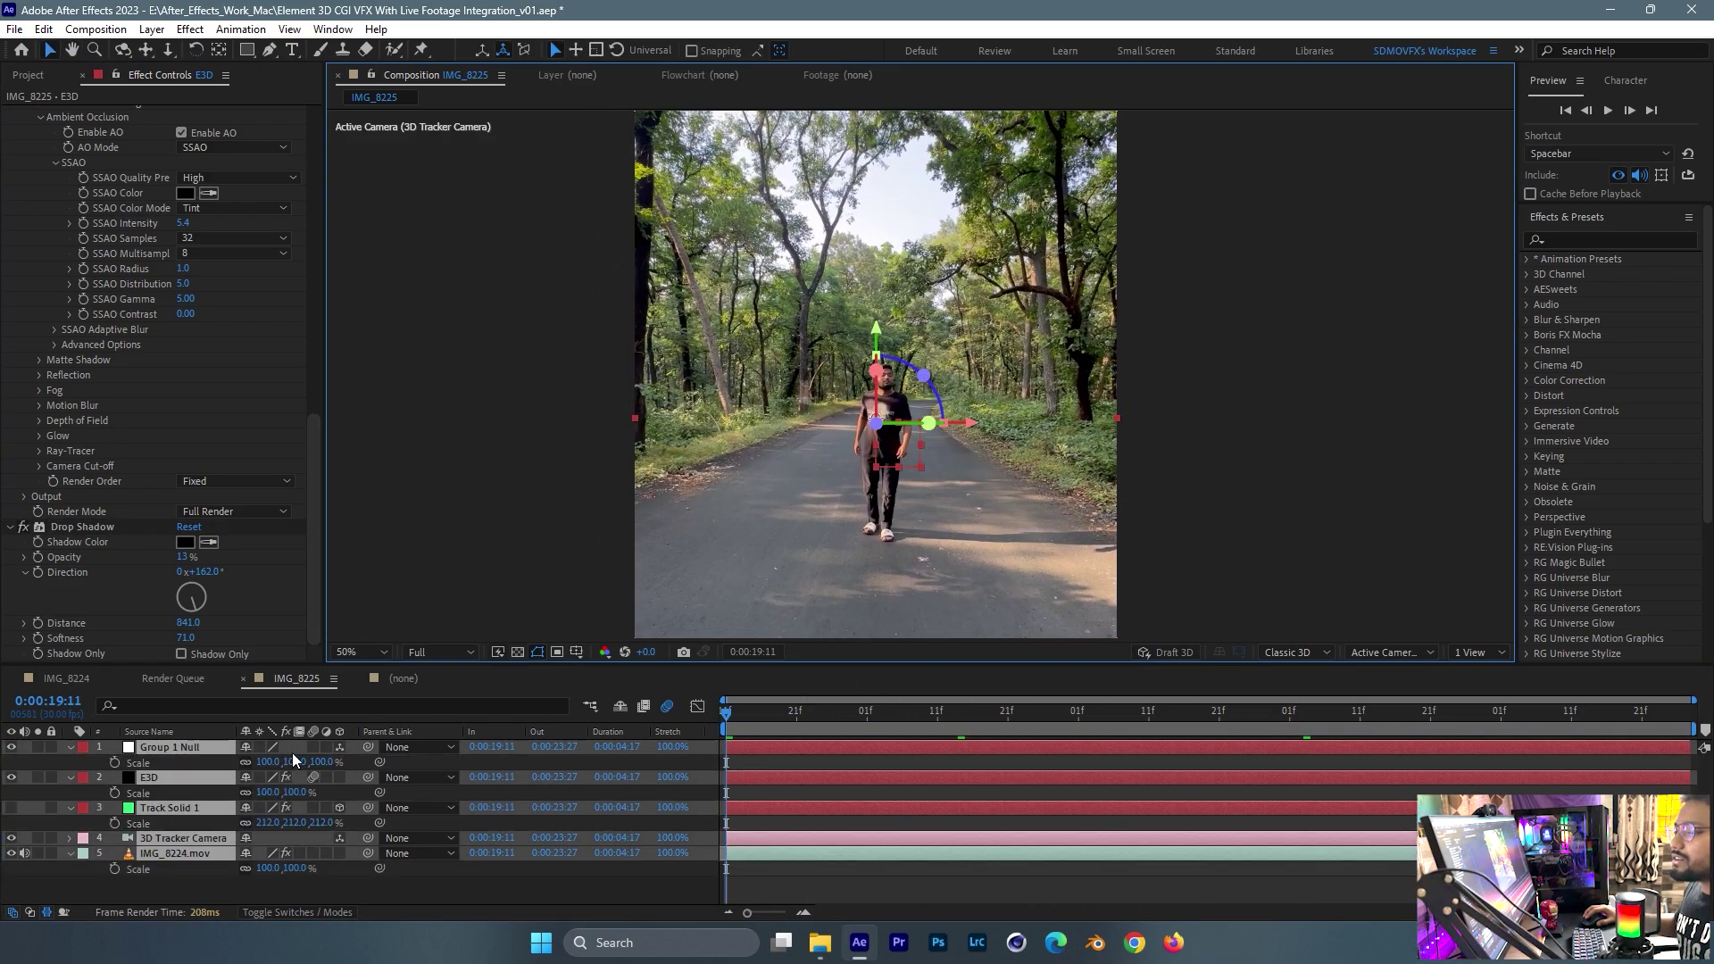
key(u)
key(F2)
- Copy Adjustment Layers 1 and 2 from IMG_8224 and paste them into IMG_8225
click(80, 678)
click(181, 746)
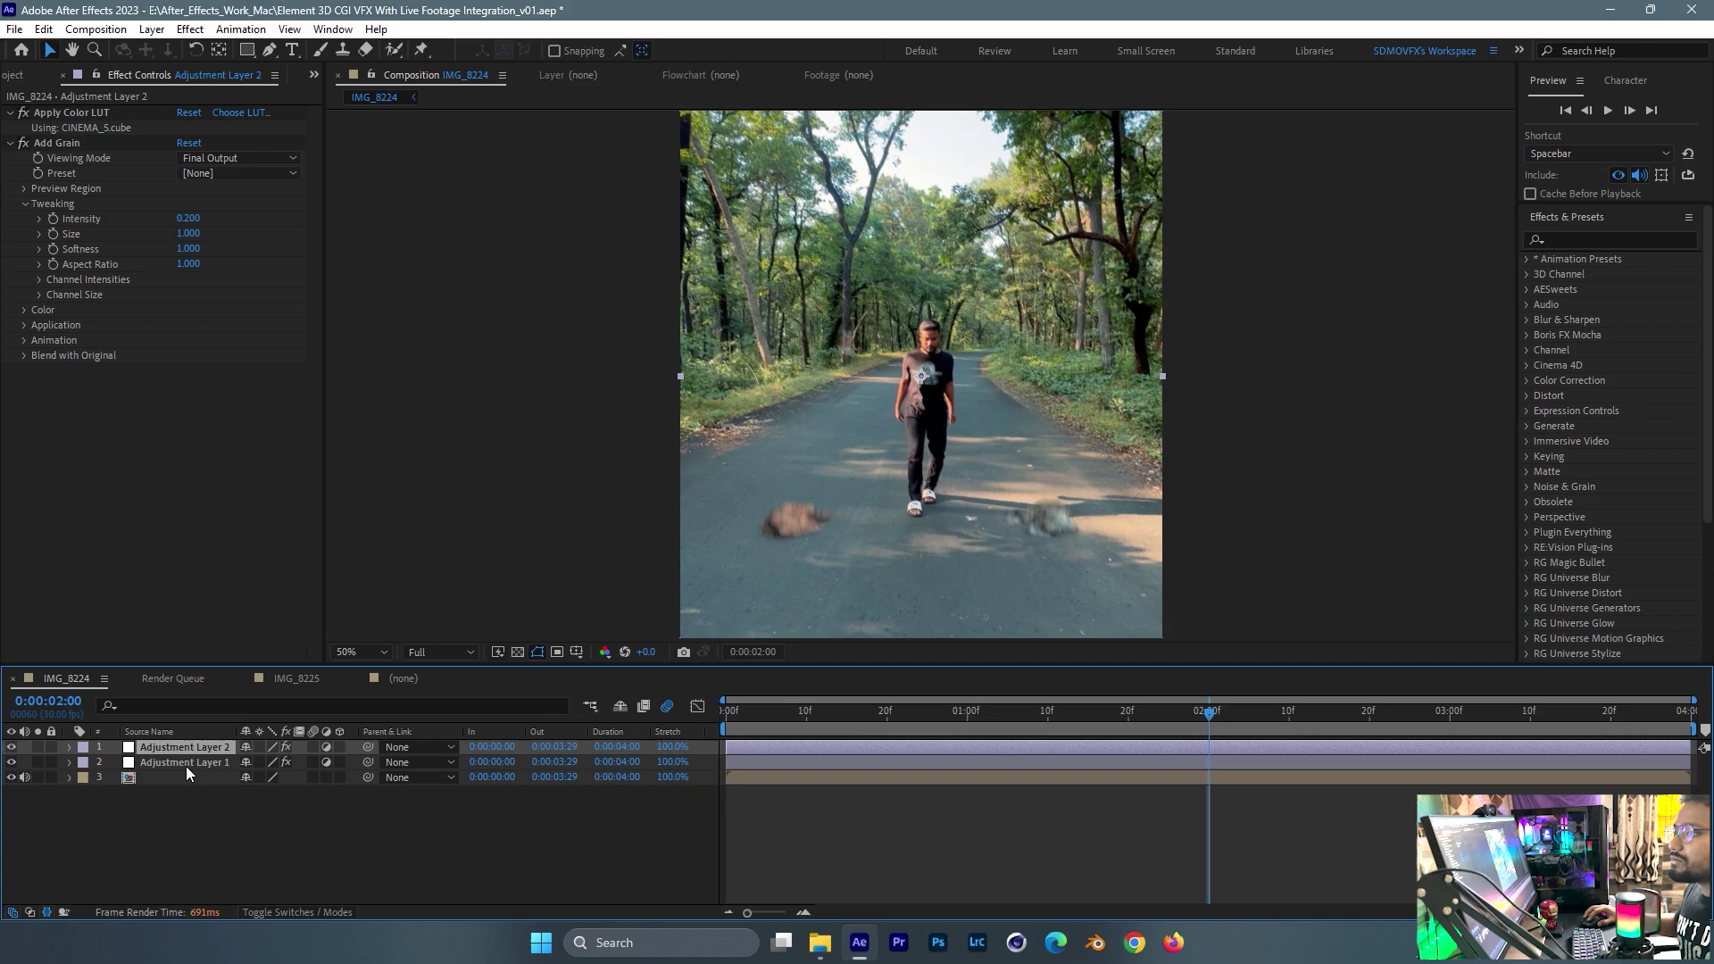
click(185, 761)
ctrl+click(192, 748)
key(ctrl+c)
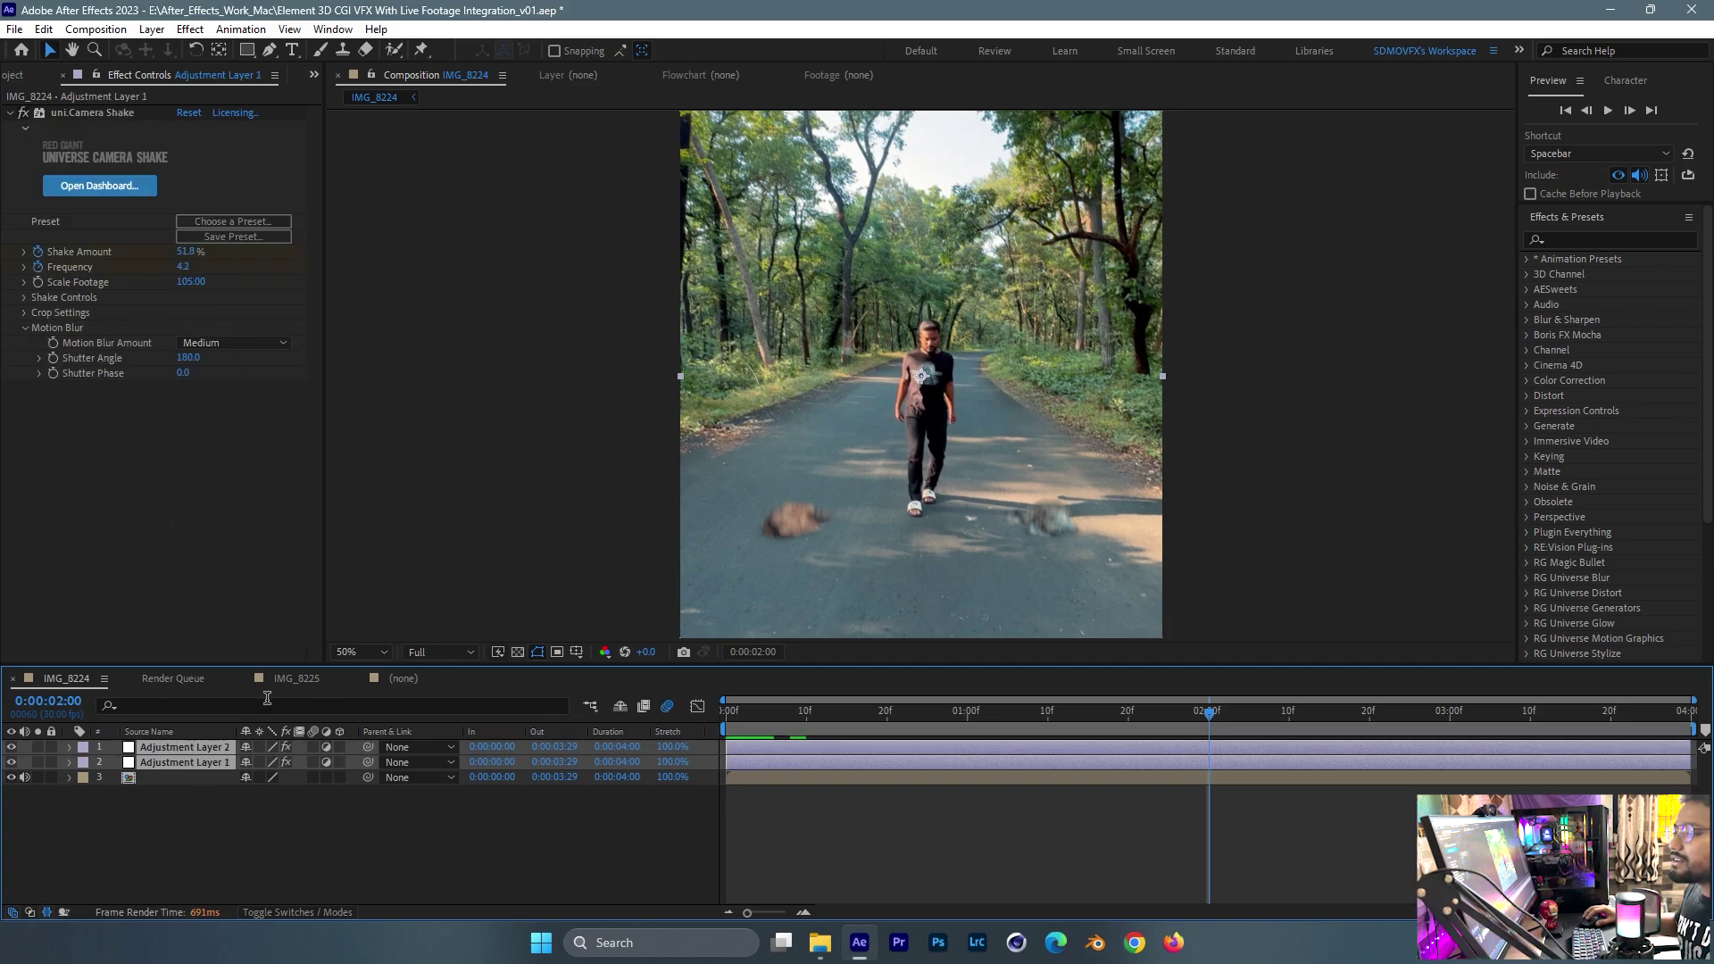
click(304, 677)
key(ctrl+v)
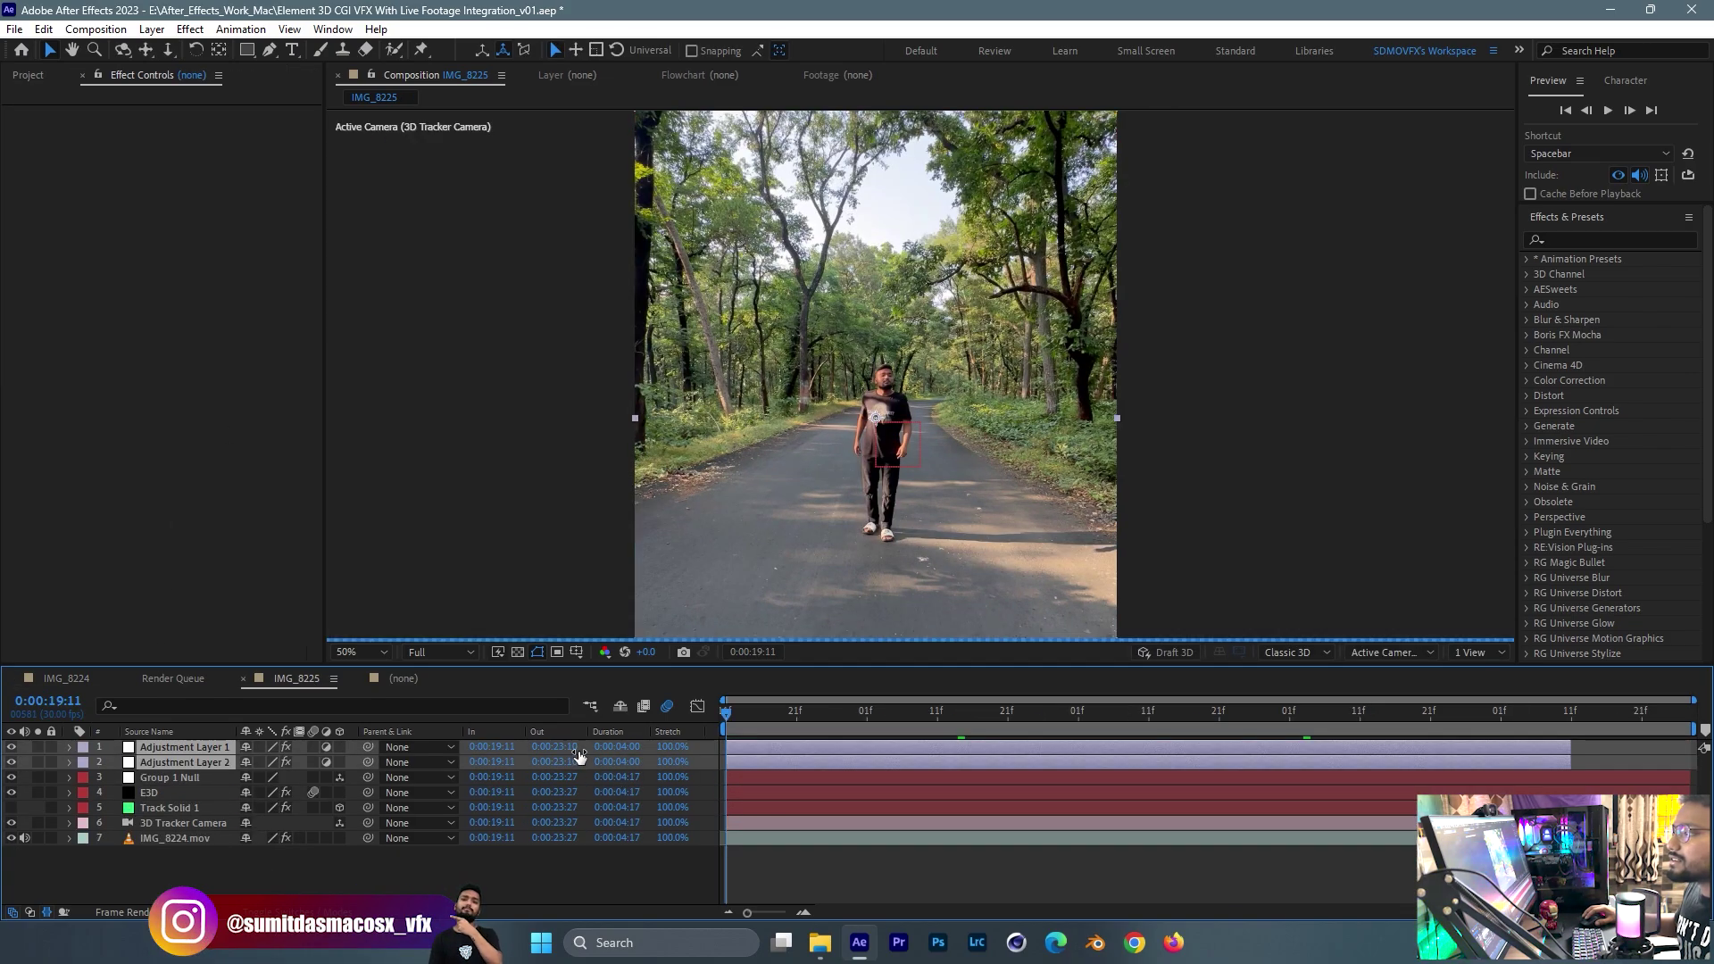
click(1127, 737)
drag(1226, 711, 1423, 711)
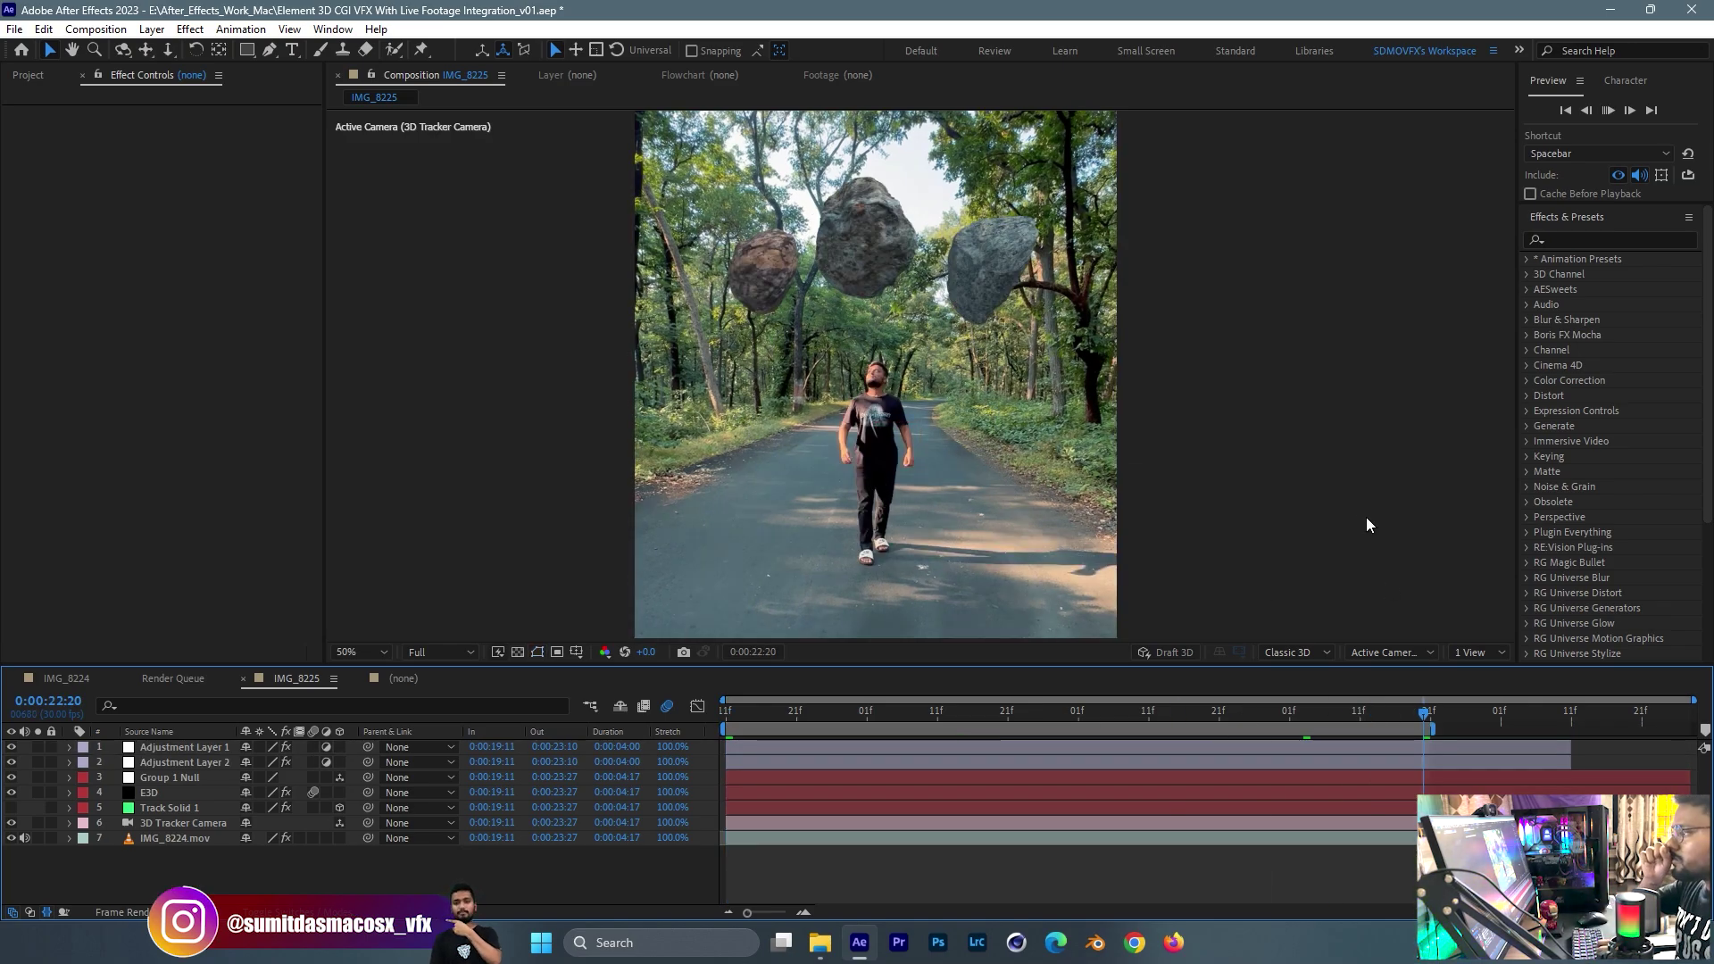
key(space)
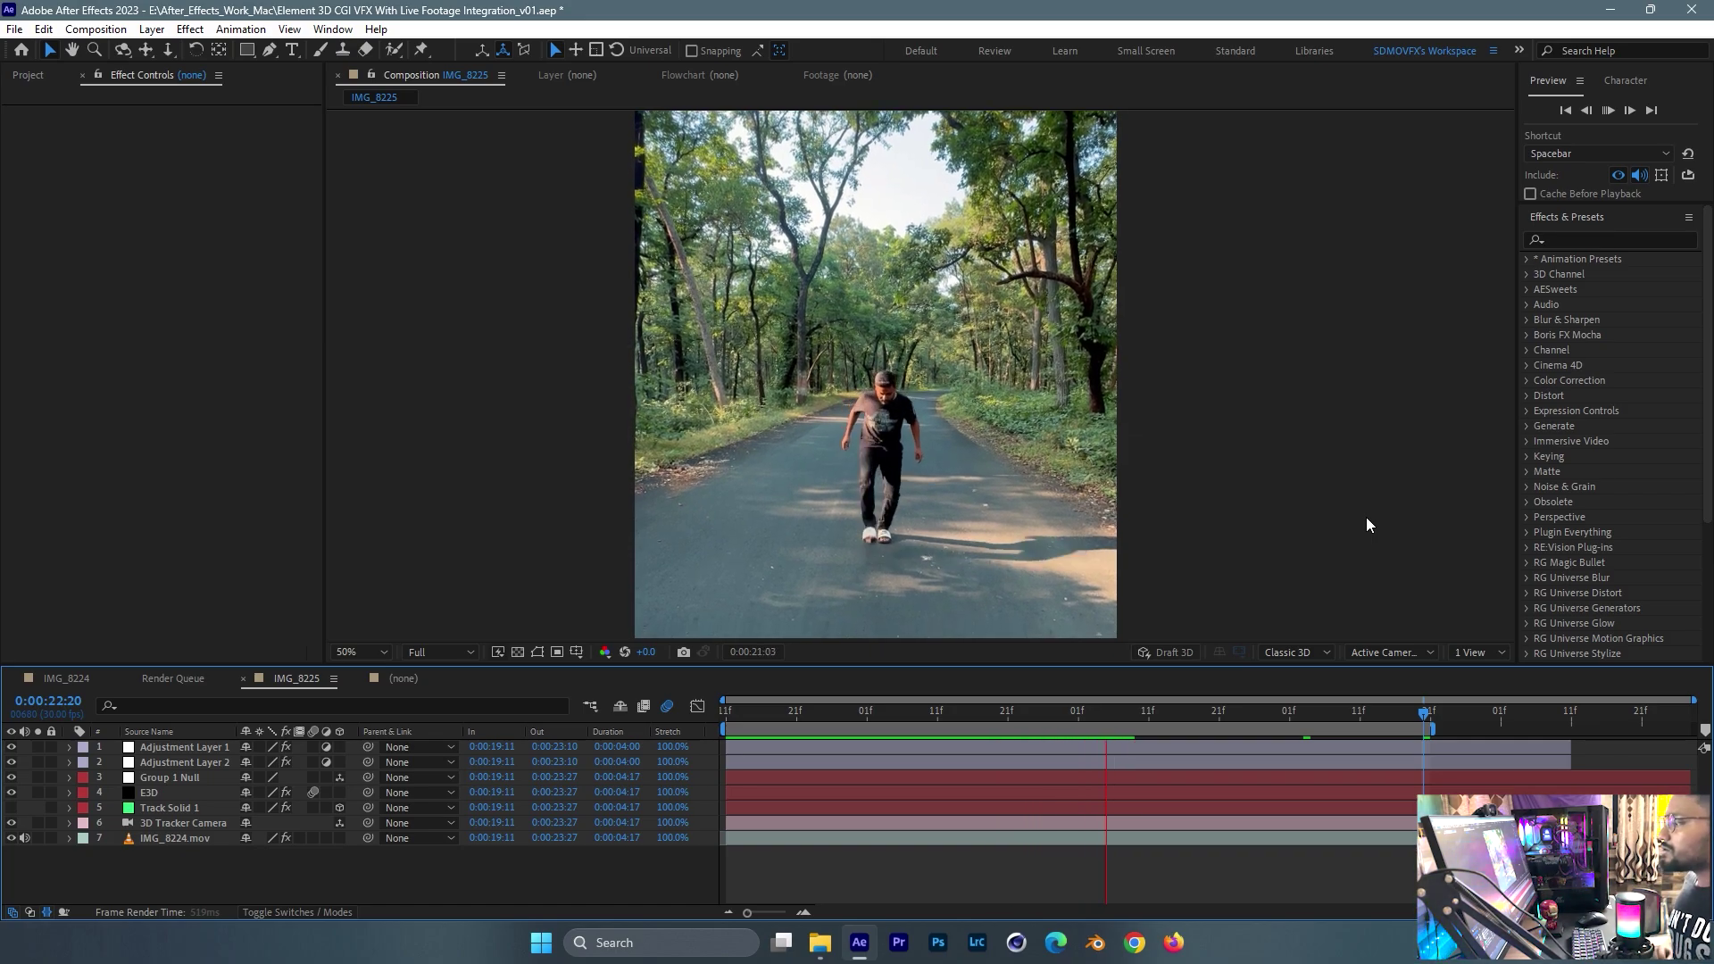
key(space)
key(Home)
key(space)
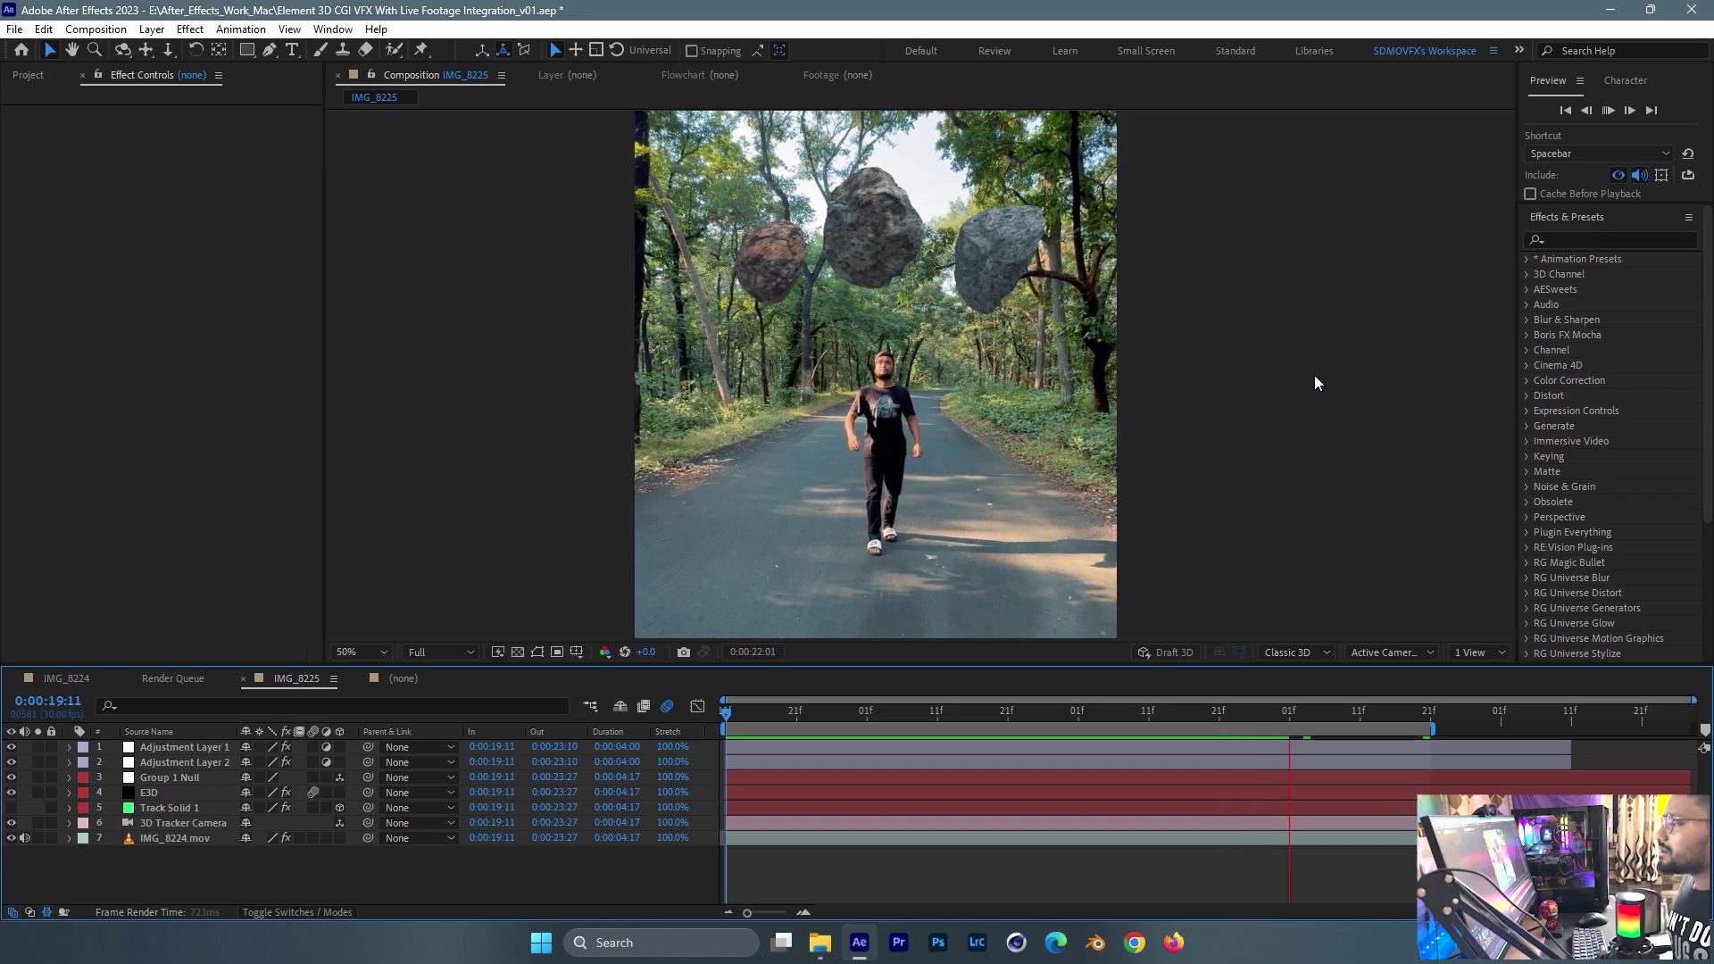
click(1284, 704)
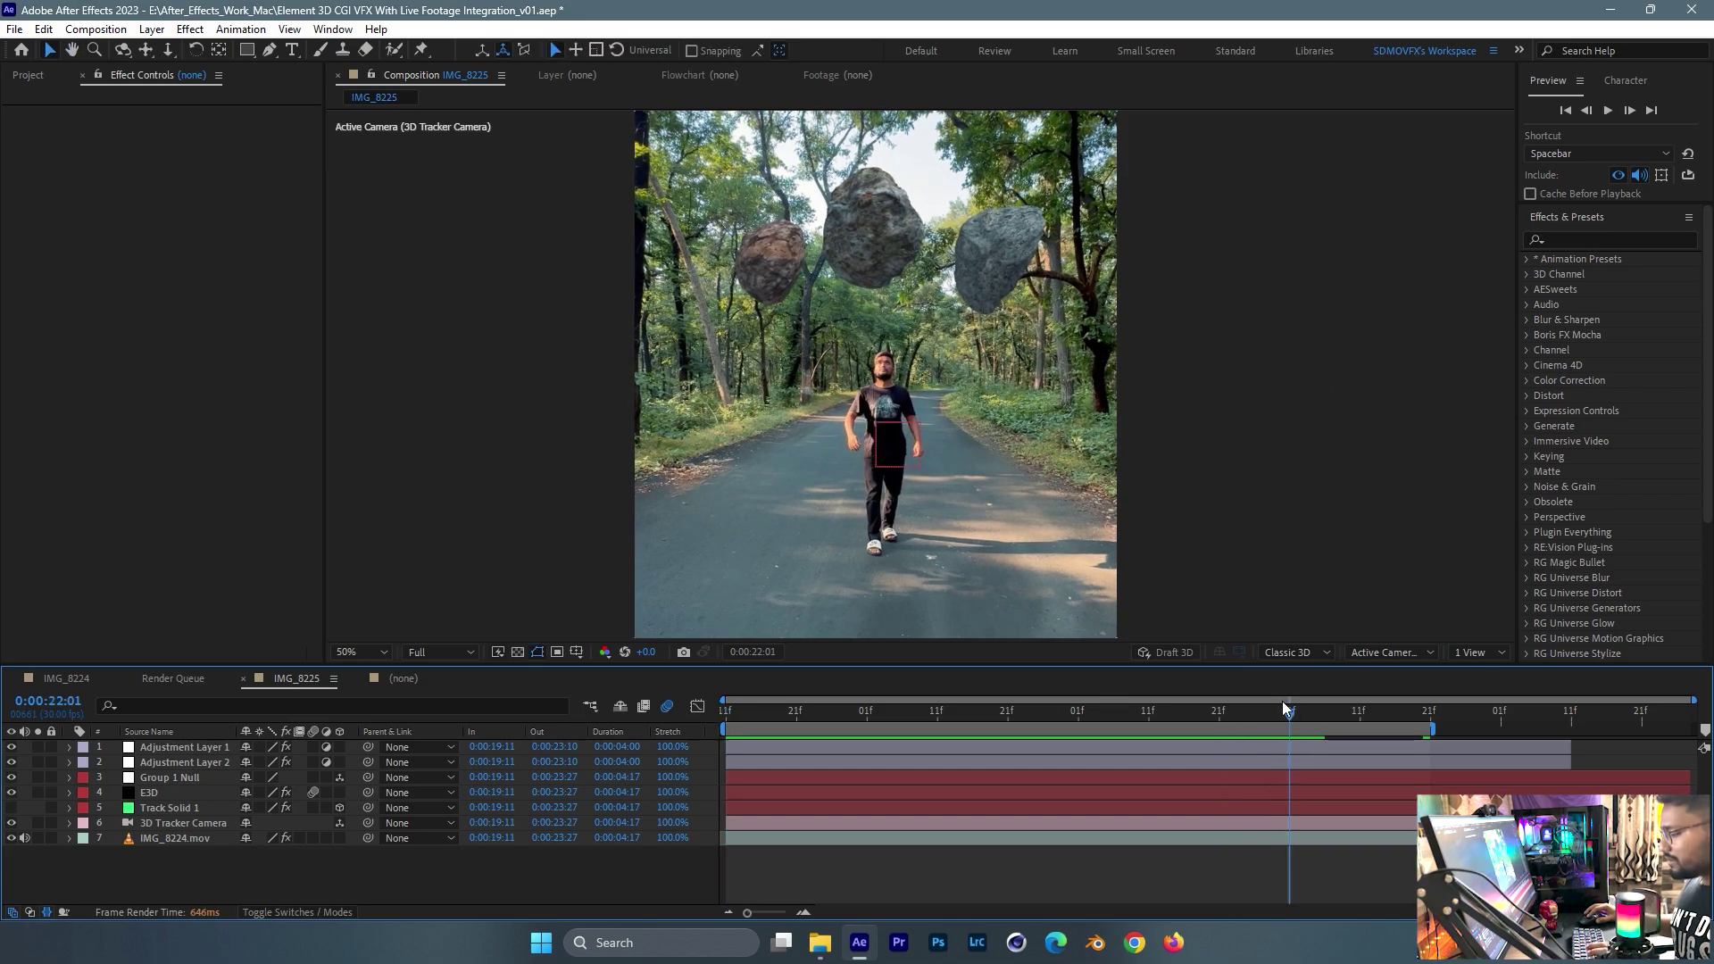
click(1283, 704)
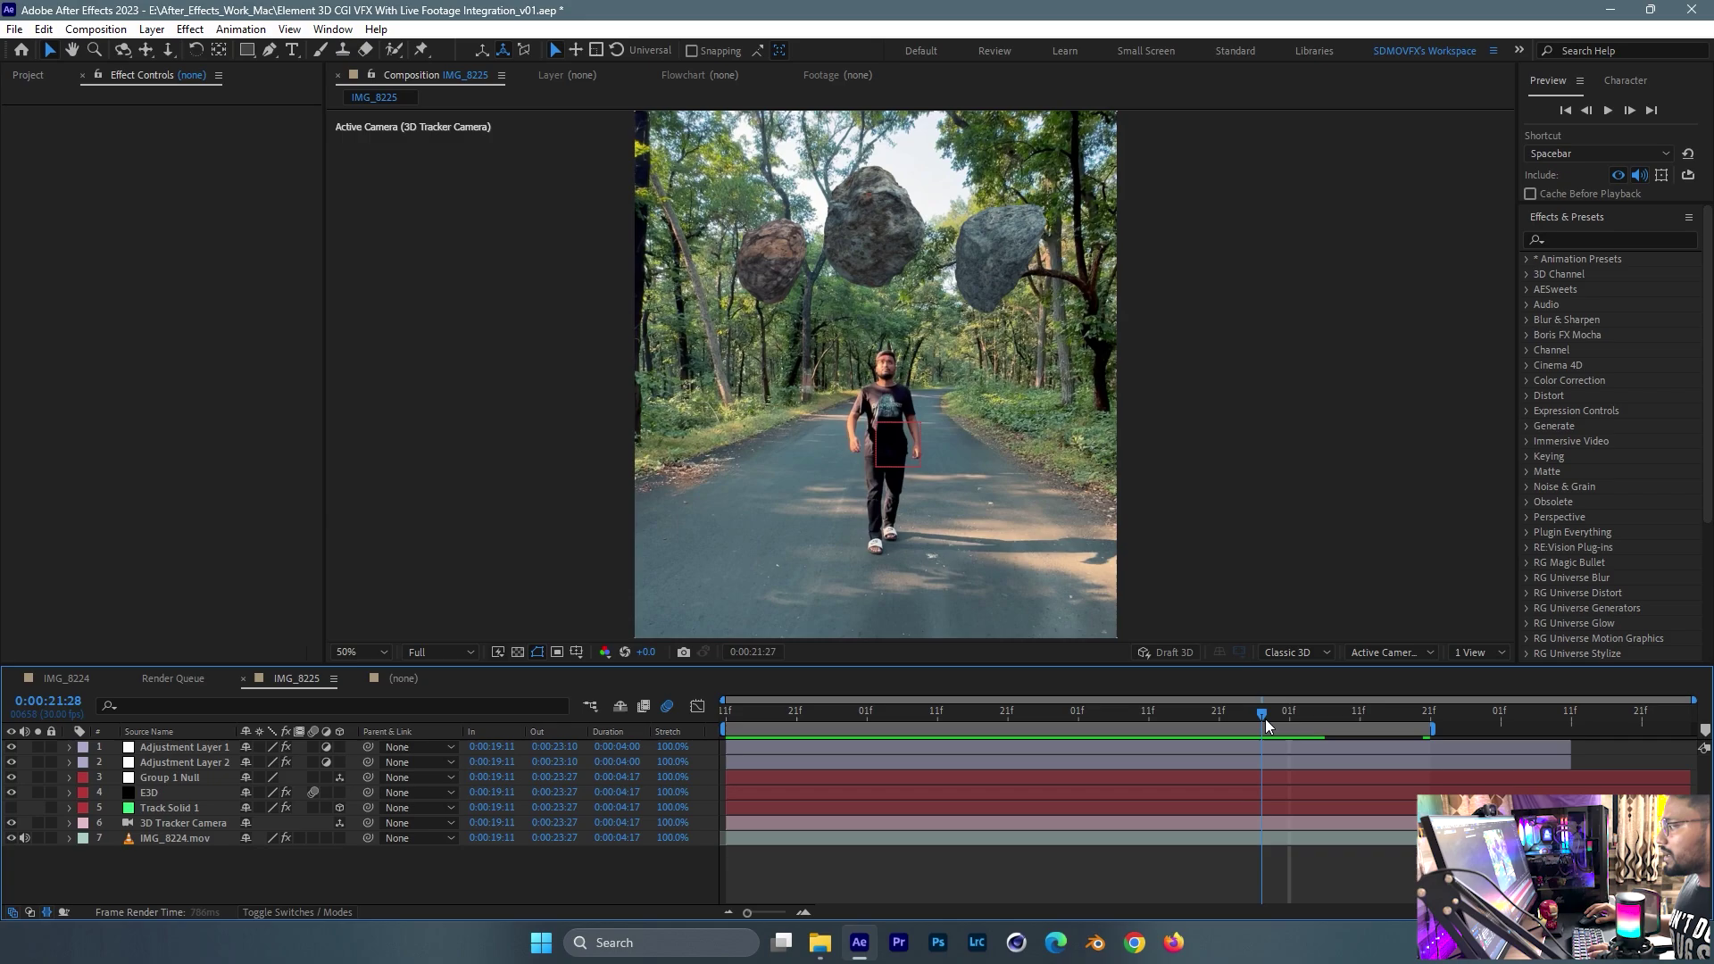
click(1304, 490)
key(space)
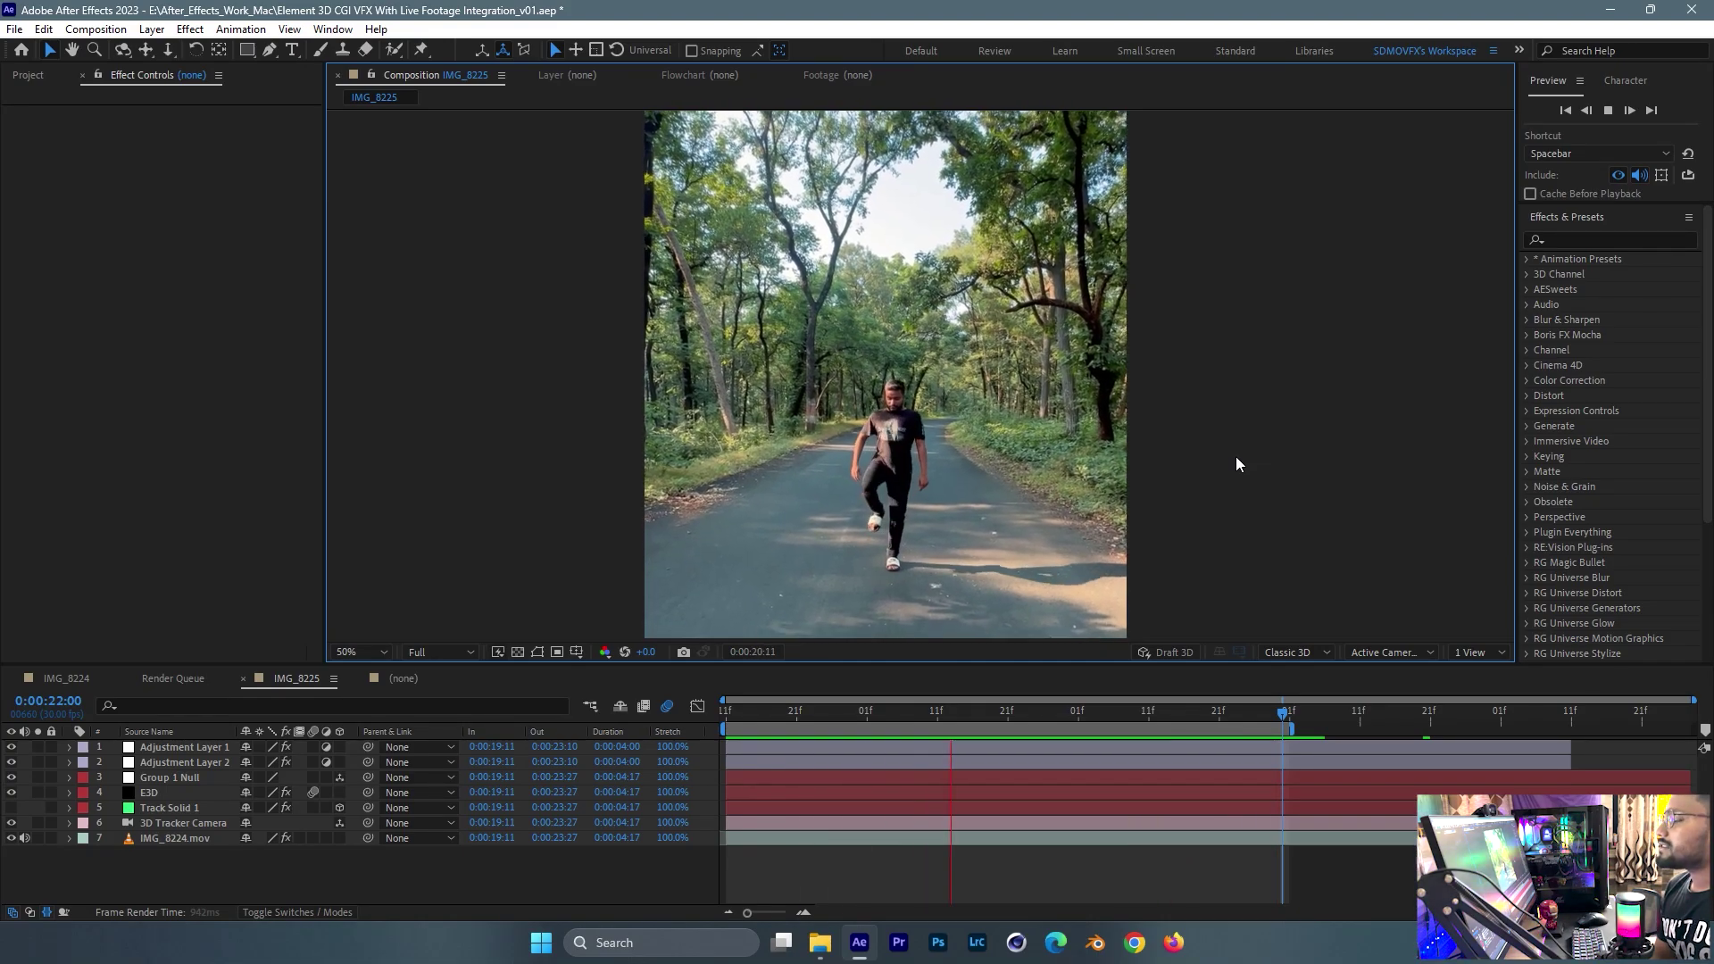
key(space)
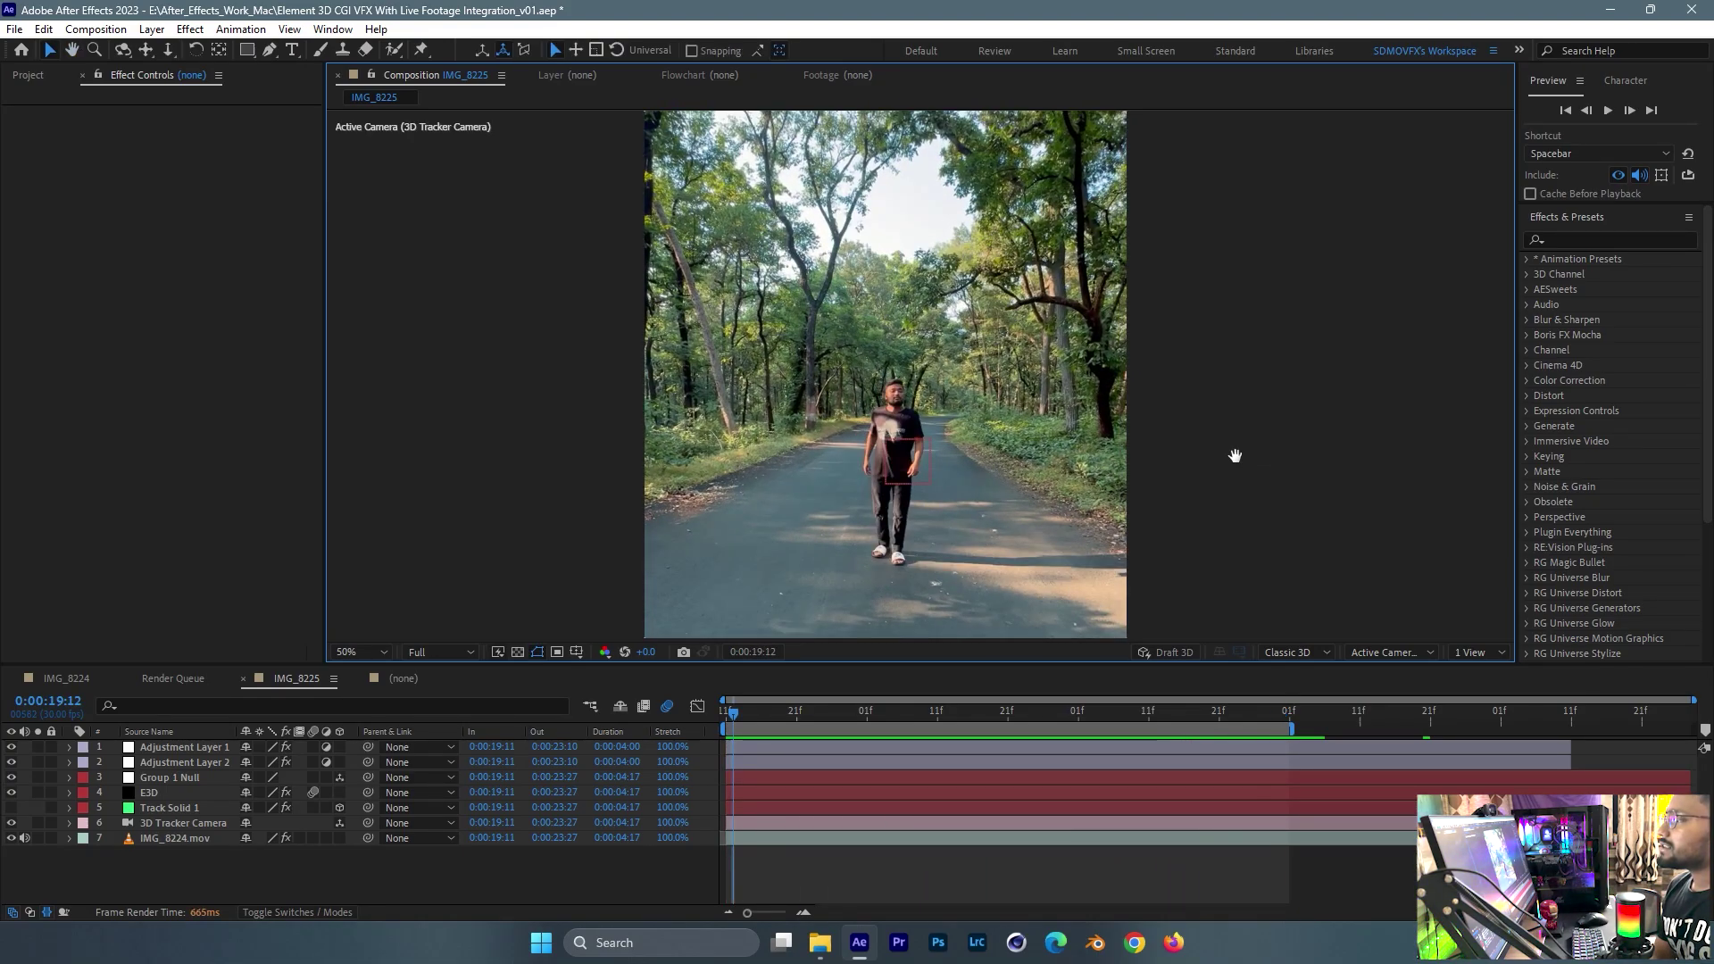
key(space)
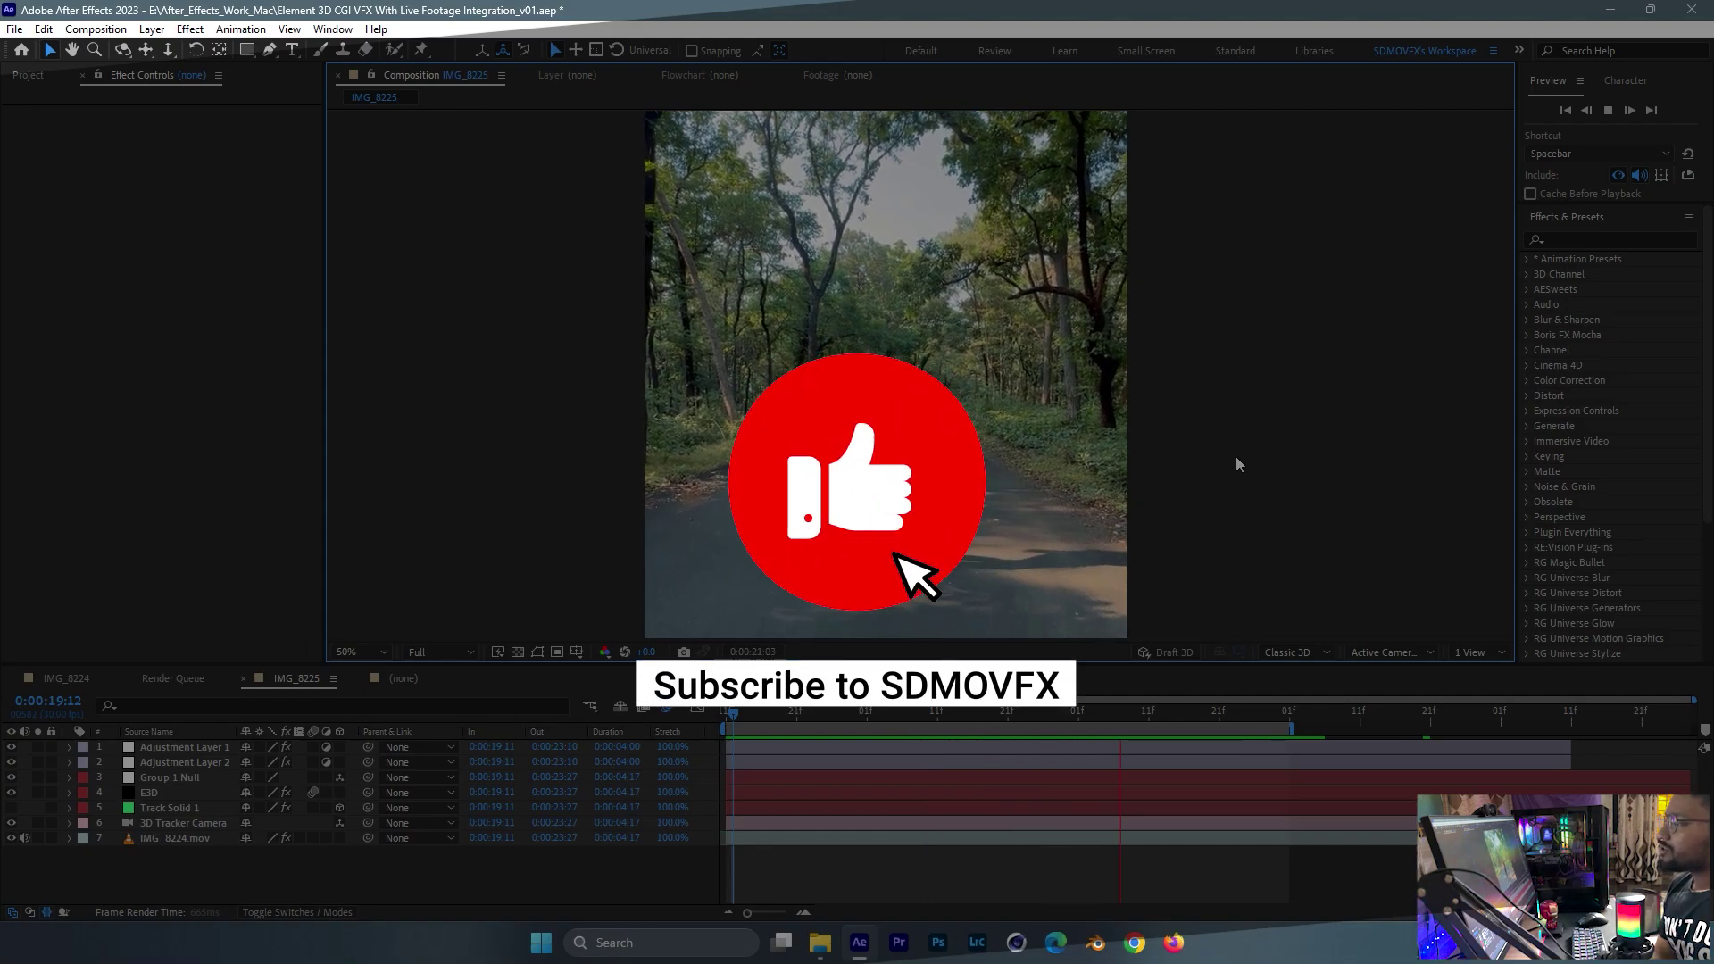